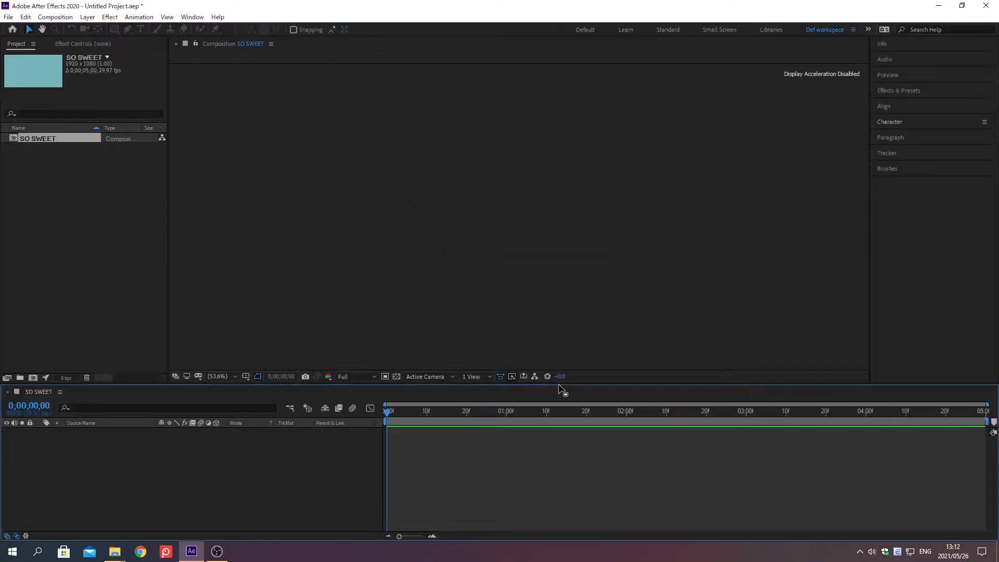
# Import 02 Donut.png as footage and add it as a layer in the SO SWEET composition.
pyautogui.hotkey('ctrl', 'i')
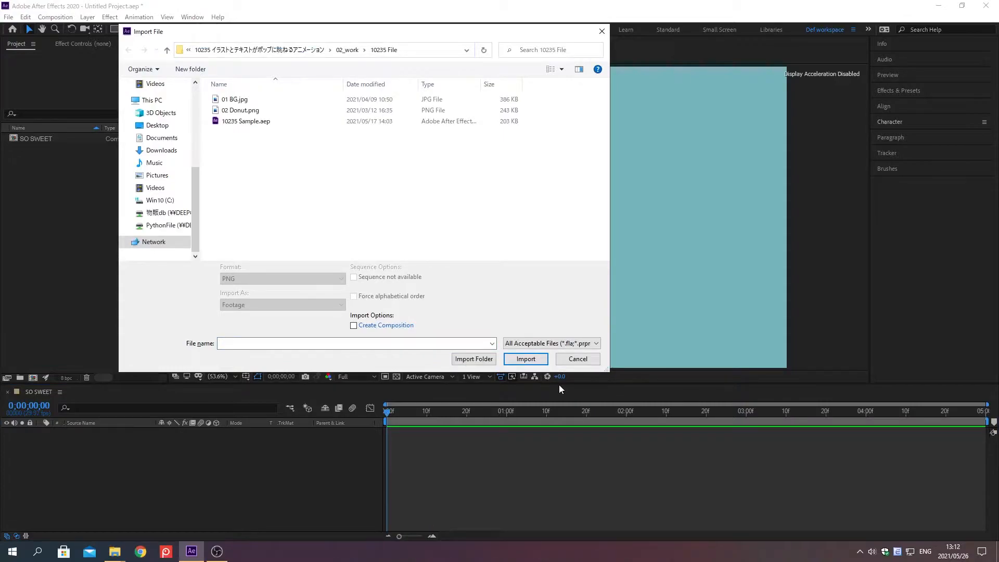
pyautogui.click(241, 112)
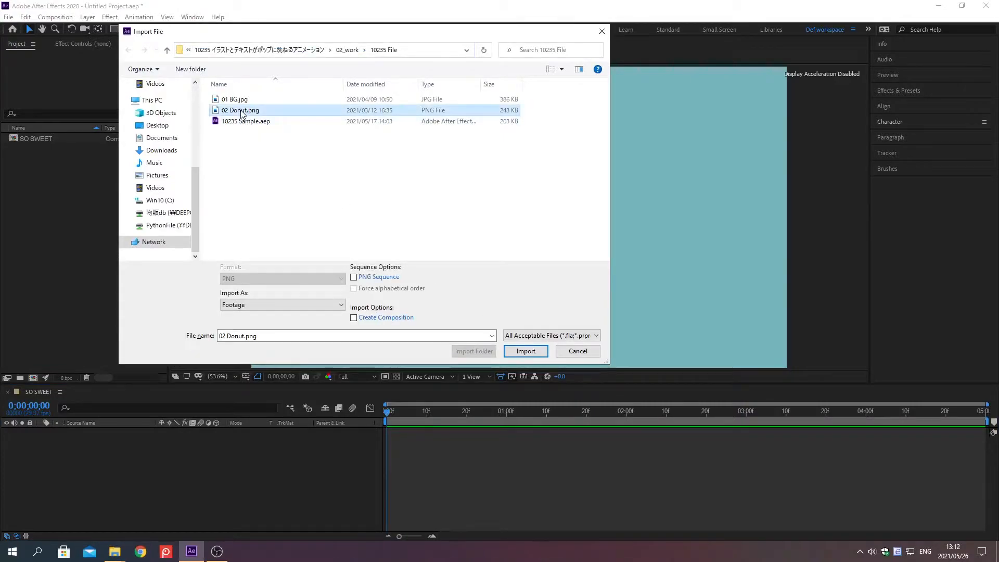
pyautogui.doubleClick(241, 111)
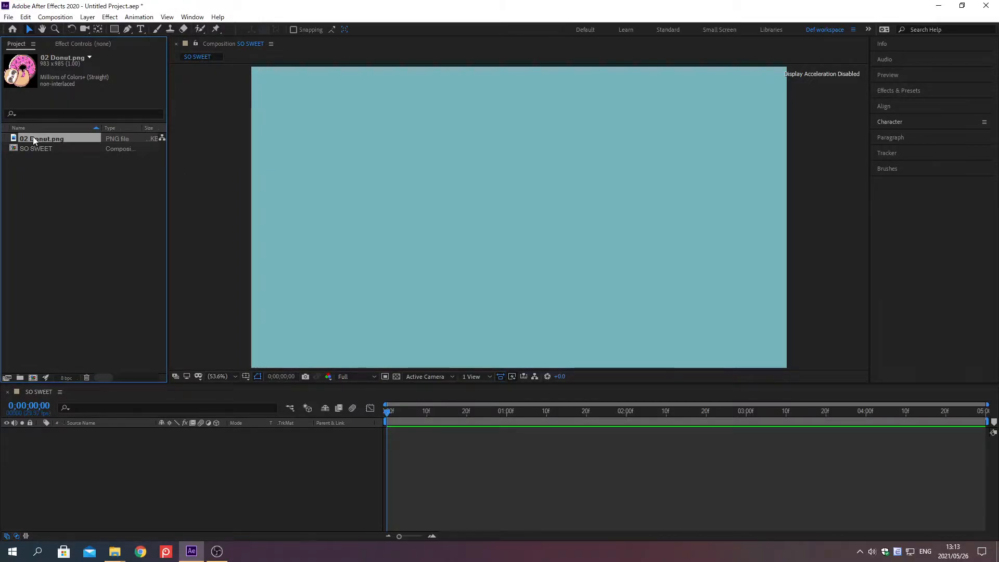
pyautogui.moveTo(33, 136); pyautogui.dragTo(138, 520)
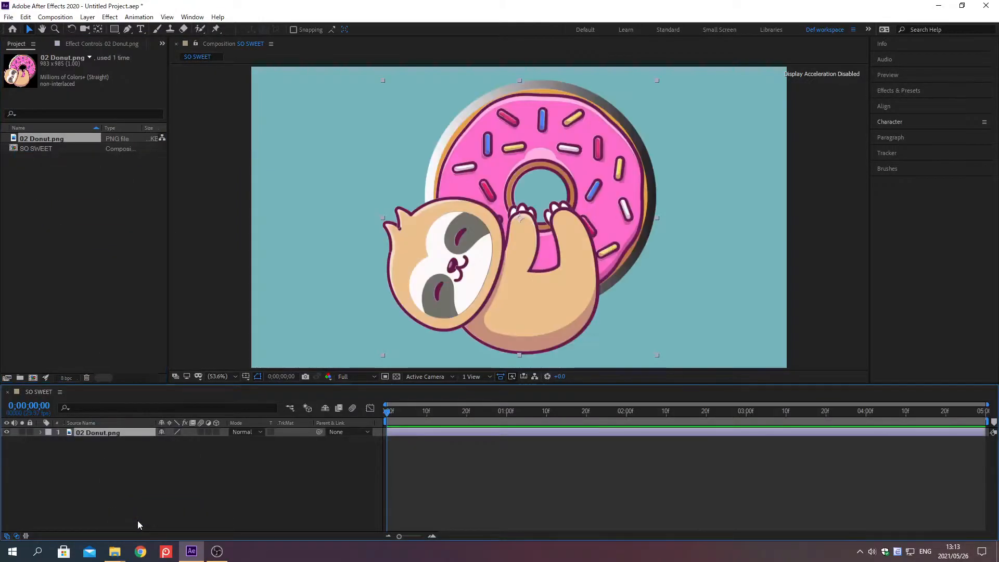
# Add the imported 01 BG.jpg beneath the donut layer and fit it to the composition's full size.
pyautogui.hotkey('ctrl', 'i')
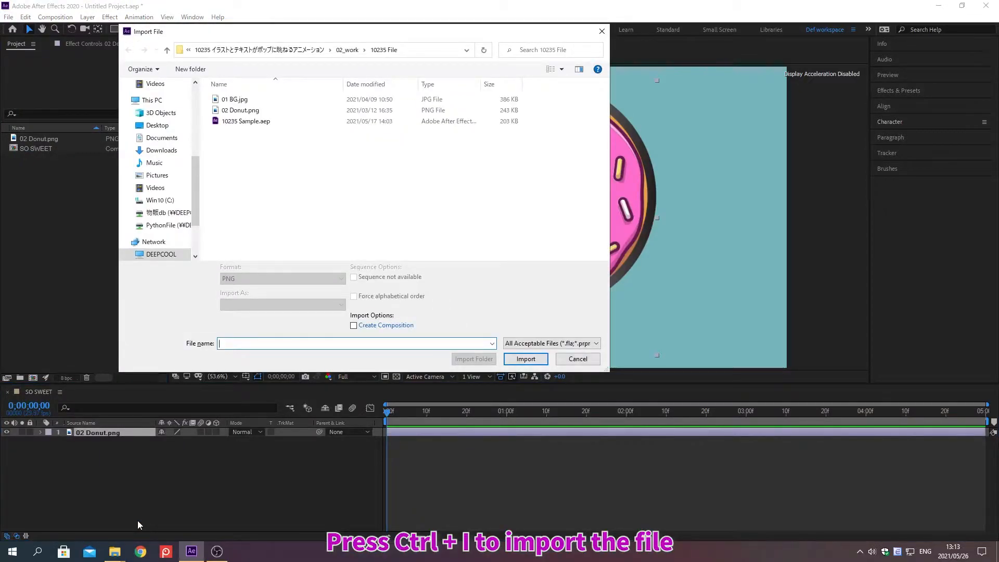
pyautogui.click(235, 100)
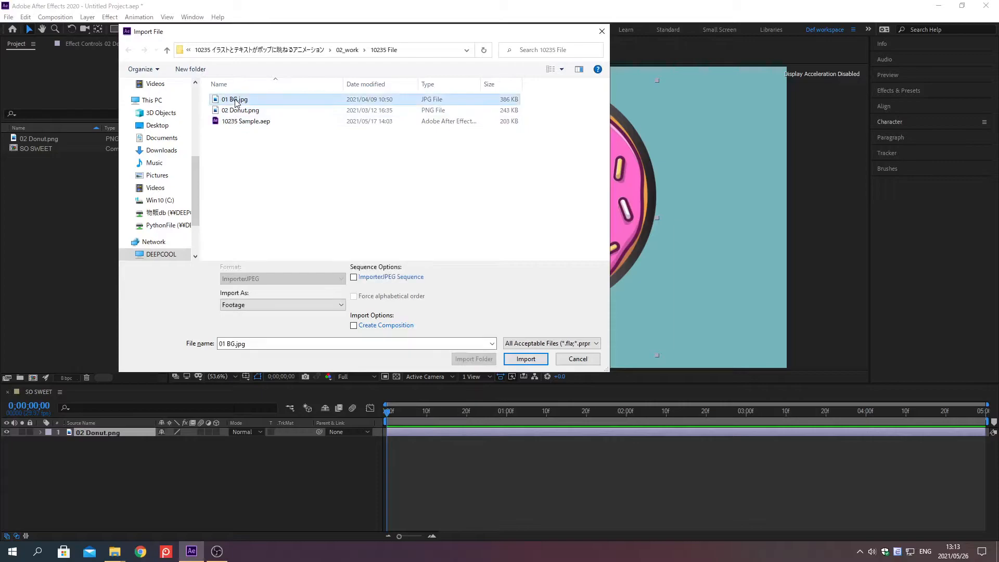
pyautogui.doubleClick(235, 99)
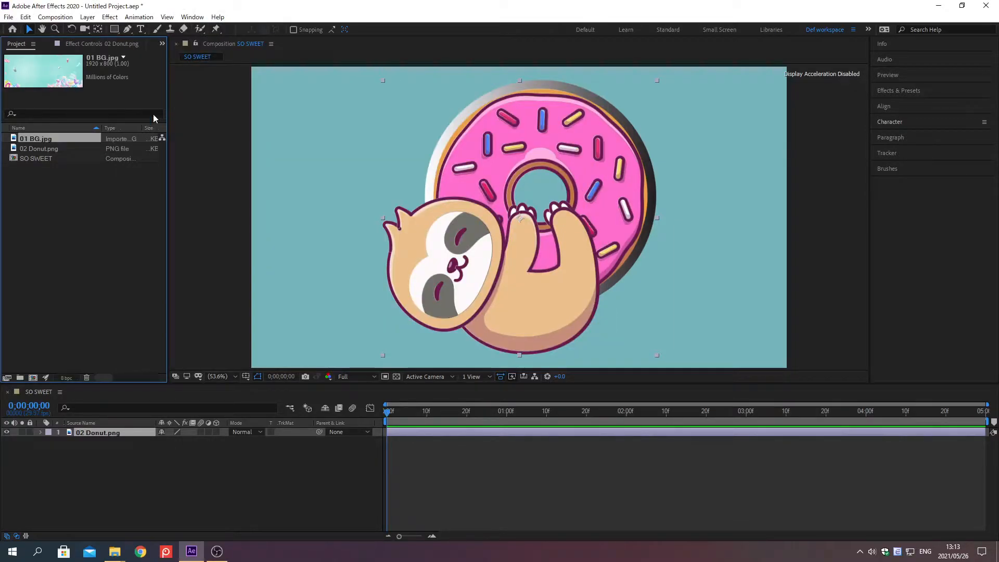
pyautogui.moveTo(33, 136); pyautogui.dragTo(137, 520)
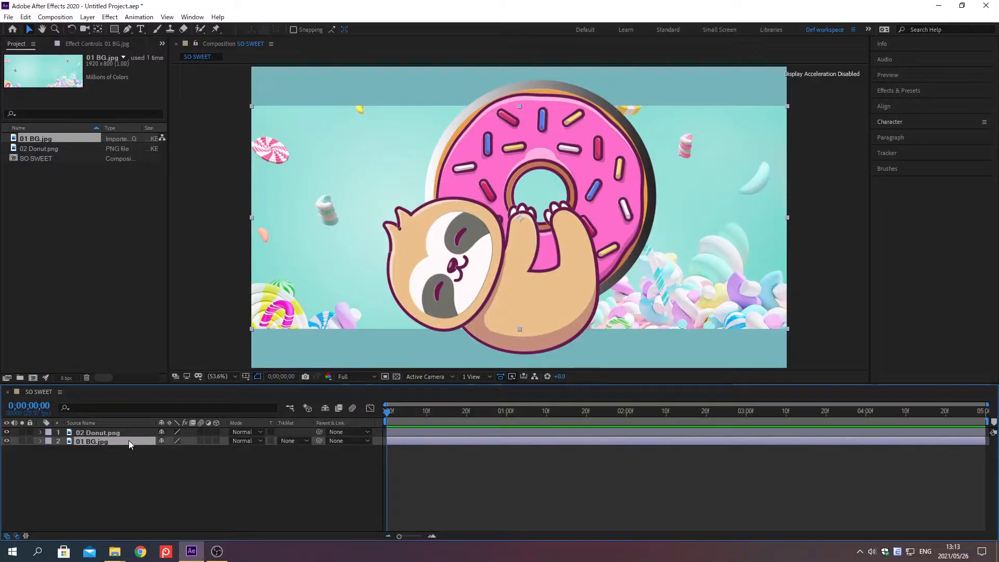
pyautogui.hotkey('ctrl', 'alt', 'f')
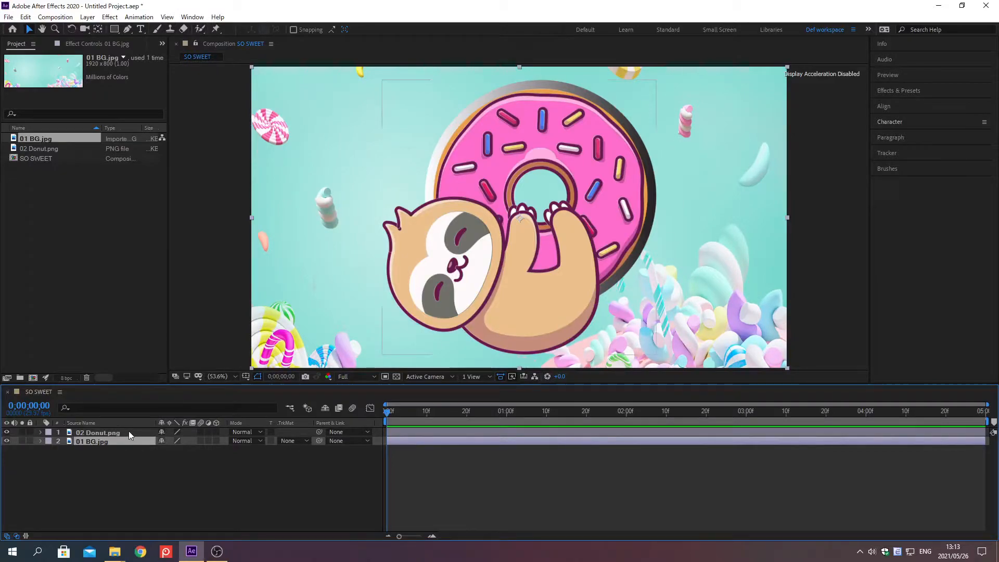
# Set the Scale of the 02 Donut.png layer to 42%.
pyautogui.click(129, 432)
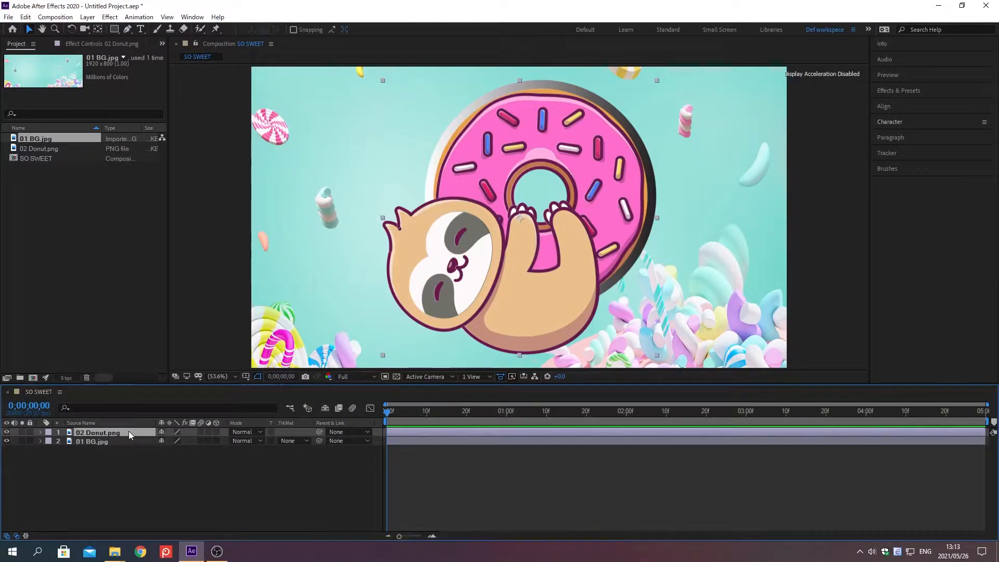
pyautogui.press('s')
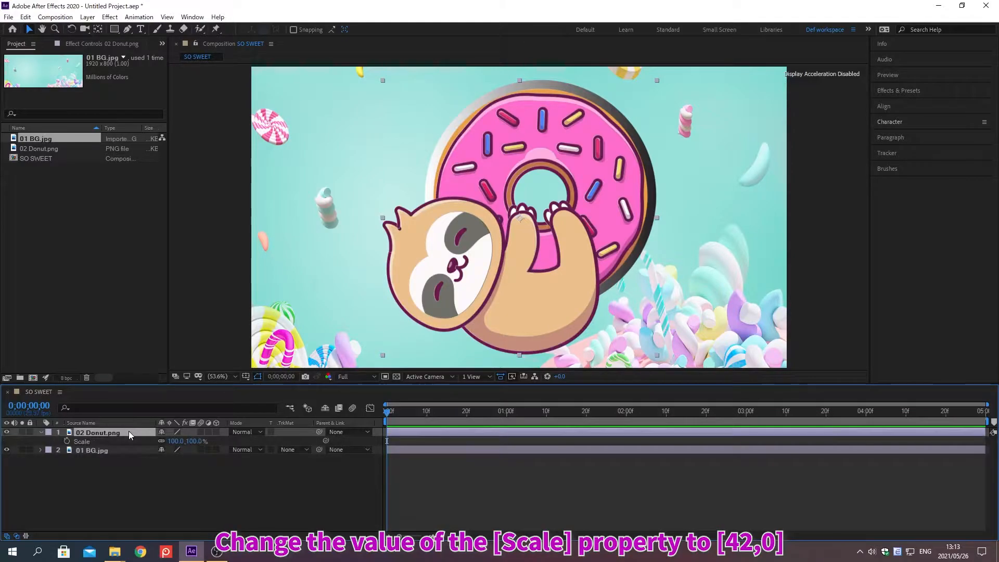
pyautogui.click(175, 441)
pyautogui.write('42')
pyautogui.press('Return')
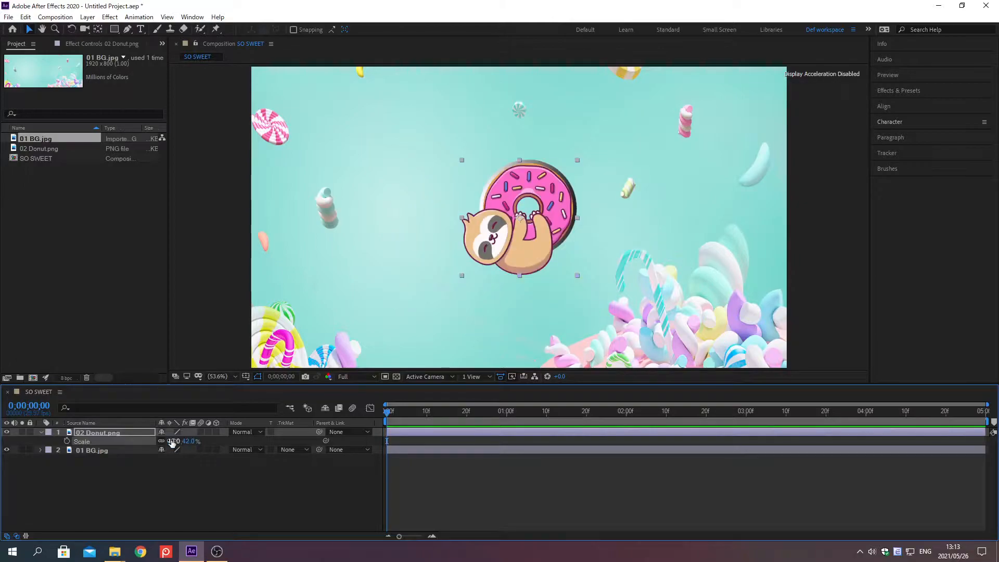
# At 0;00;01;20, set the donut layer's Position to 1115, 448 and create a Position keyframe.
pyautogui.hotkey('alt', 'shift', 'j')
pyautogui.write('0;00;01;20')
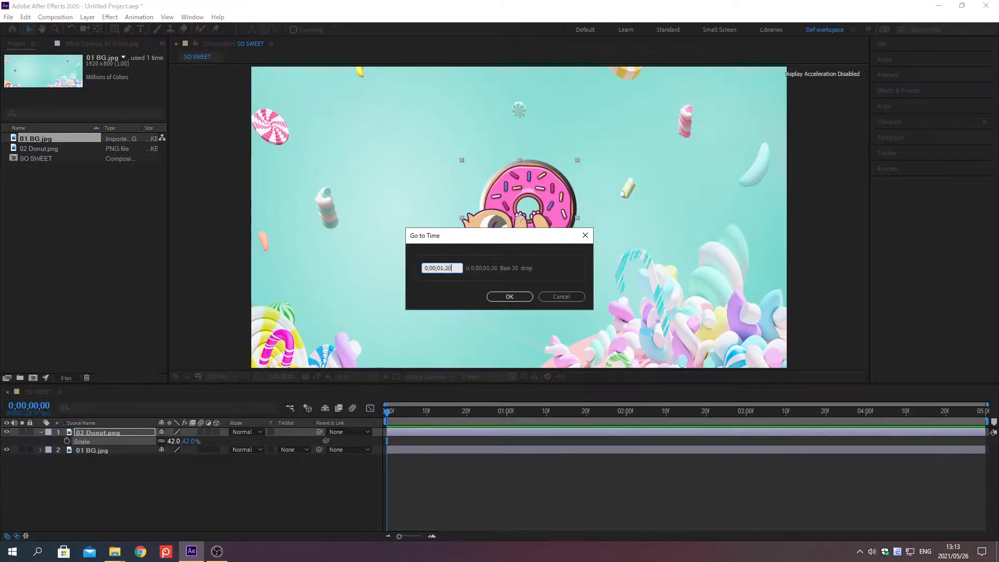
pyautogui.press('Return')
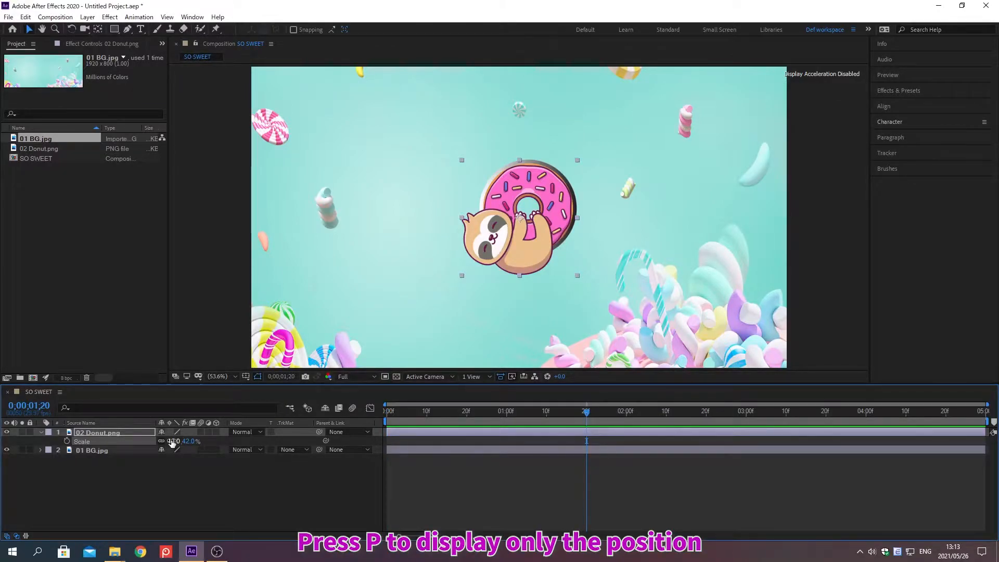
pyautogui.press('p')
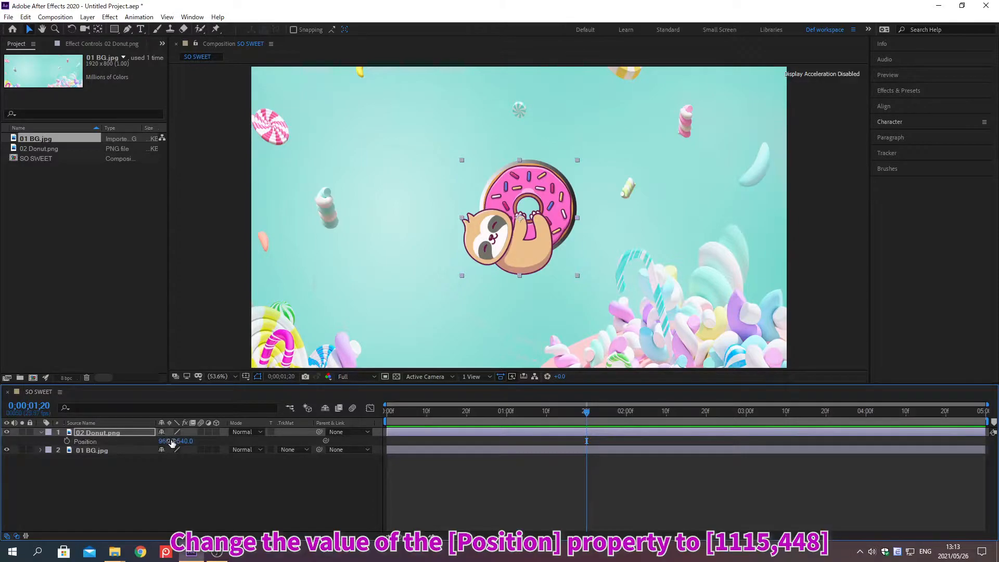
pyautogui.click(166, 442)
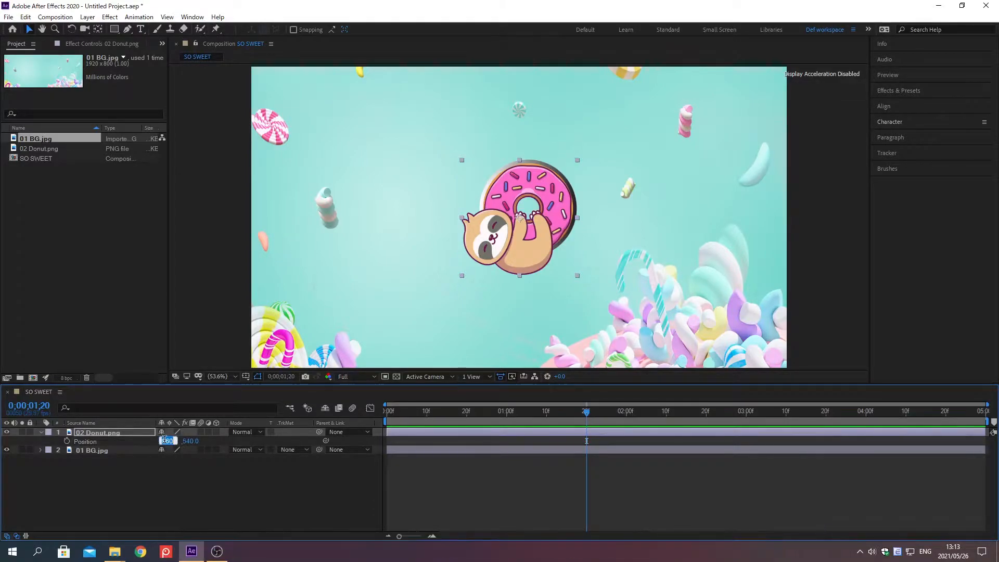
pyautogui.write('1105')
pyautogui.press('Tab')
pyautogui.write('448')
pyautogui.press('Return')
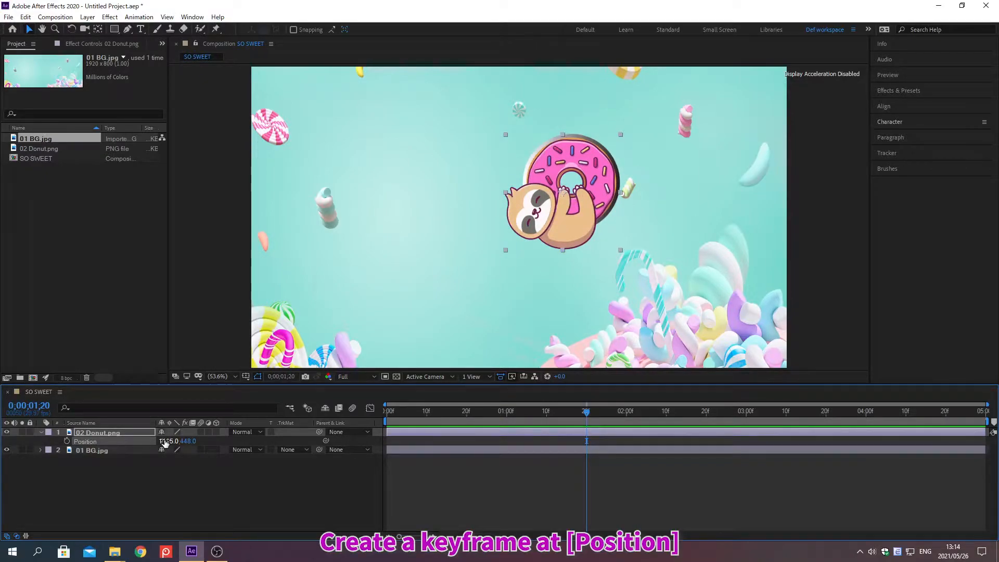
pyautogui.click(67, 441)
# At 0;00;00;10, keyframe the donut layer's Position at 2150, -156.
pyautogui.hotkey('alt', 'shift', 'j')
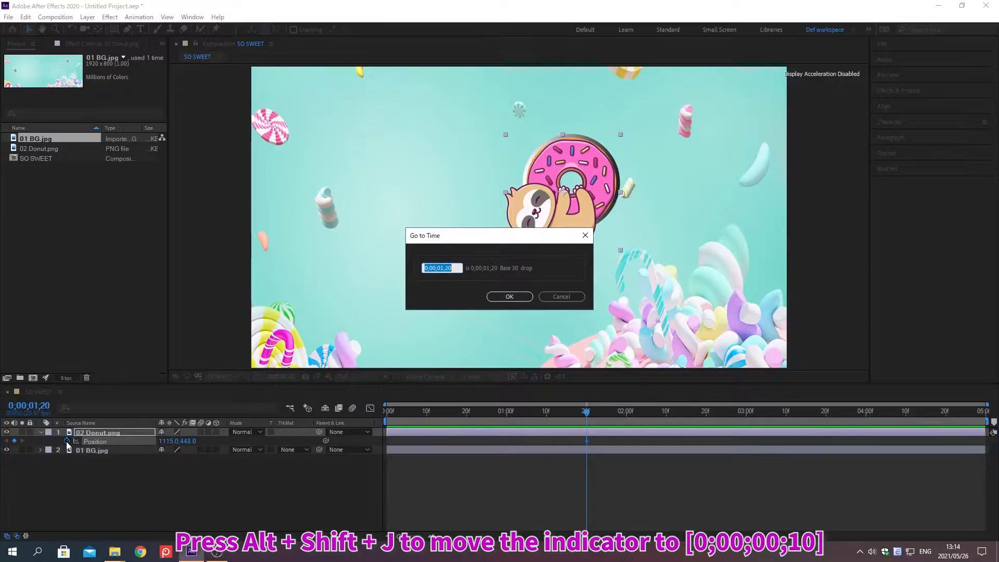
pyautogui.write('0;00;00;10')
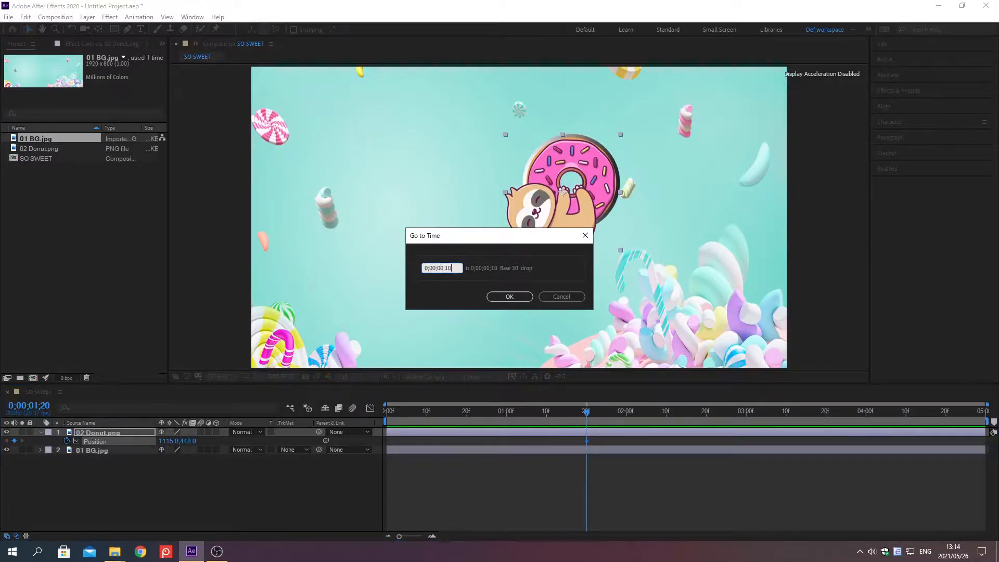
pyautogui.press('Return')
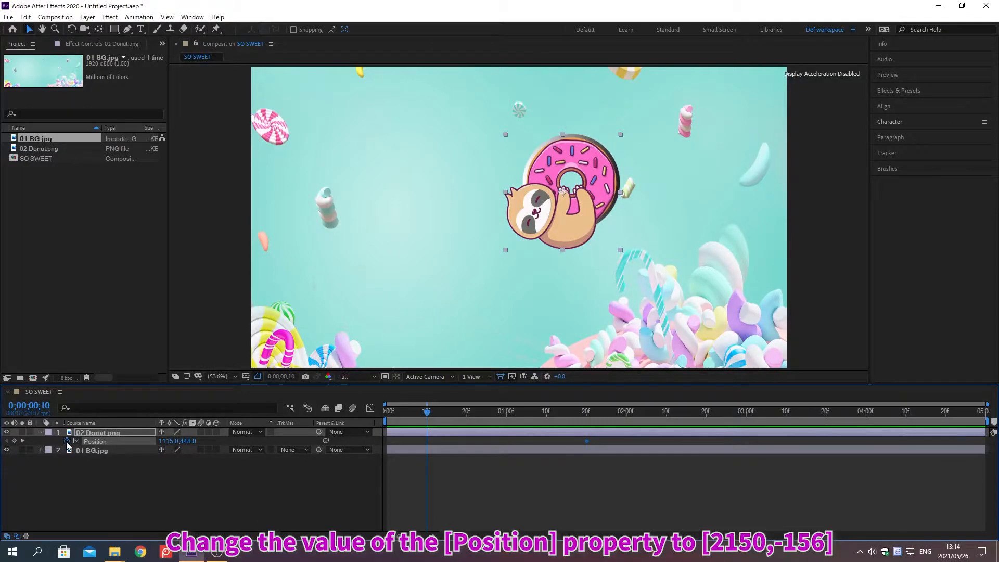
pyautogui.click(164, 440)
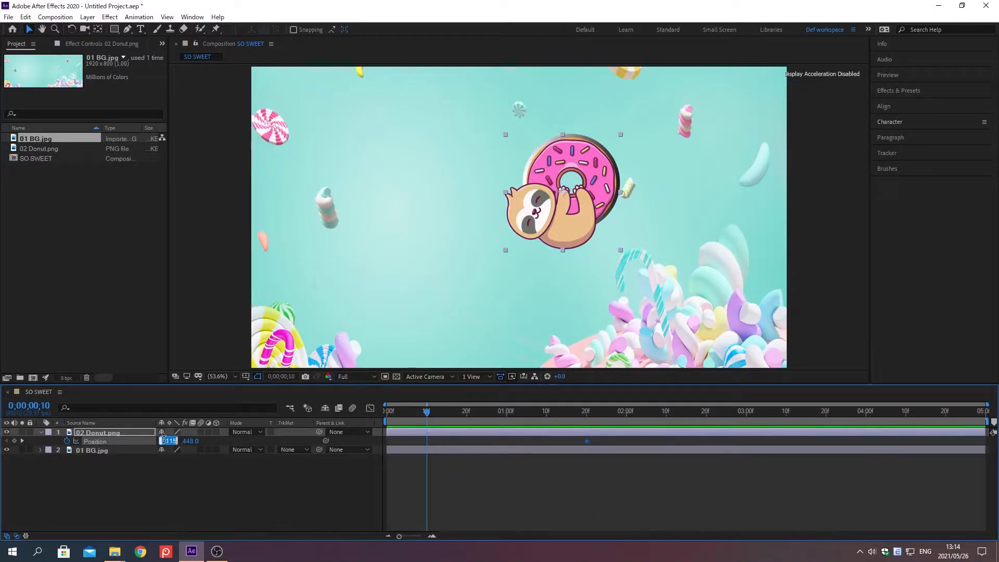
pyautogui.write('2150')
pyautogui.press('Tab')
pyautogui.write('-156')
pyautogui.press('Return')
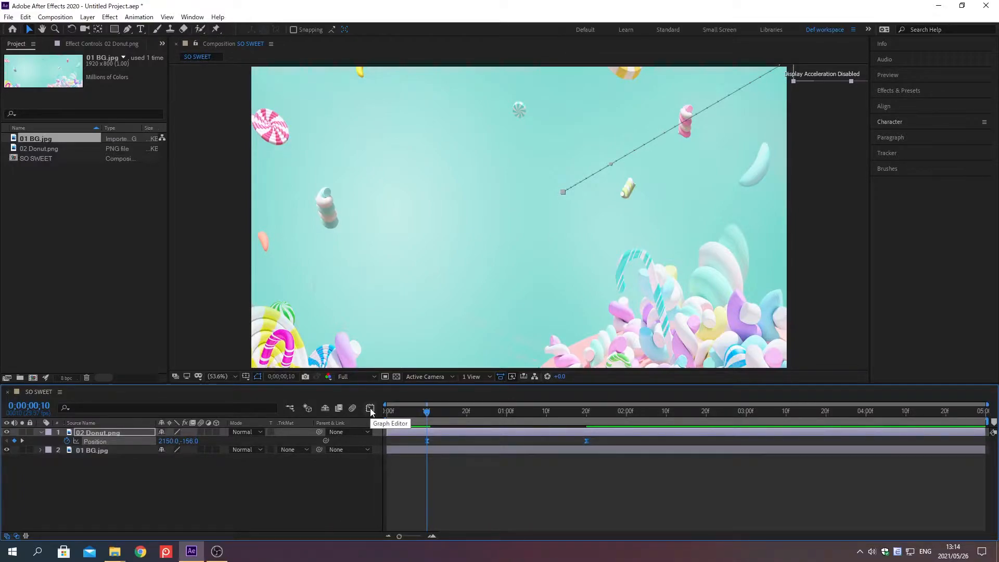
# Reshape the donut's Position speed graph, extending the first keyframe's handle to midway and shortening the last keyframe's handle close to its keyframe.
pyautogui.click(370, 409)
pyautogui.click(95, 442)
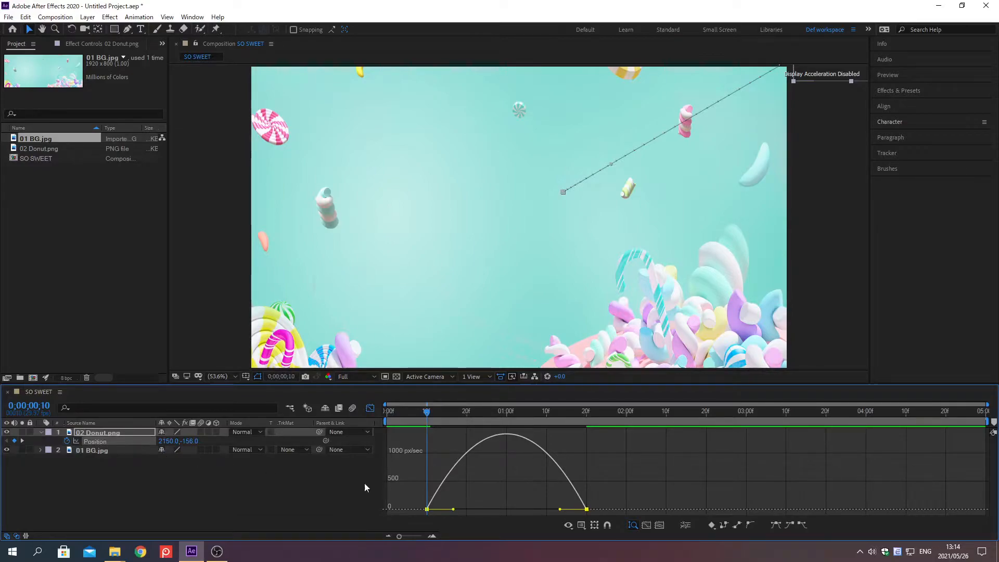
pyautogui.click(647, 526)
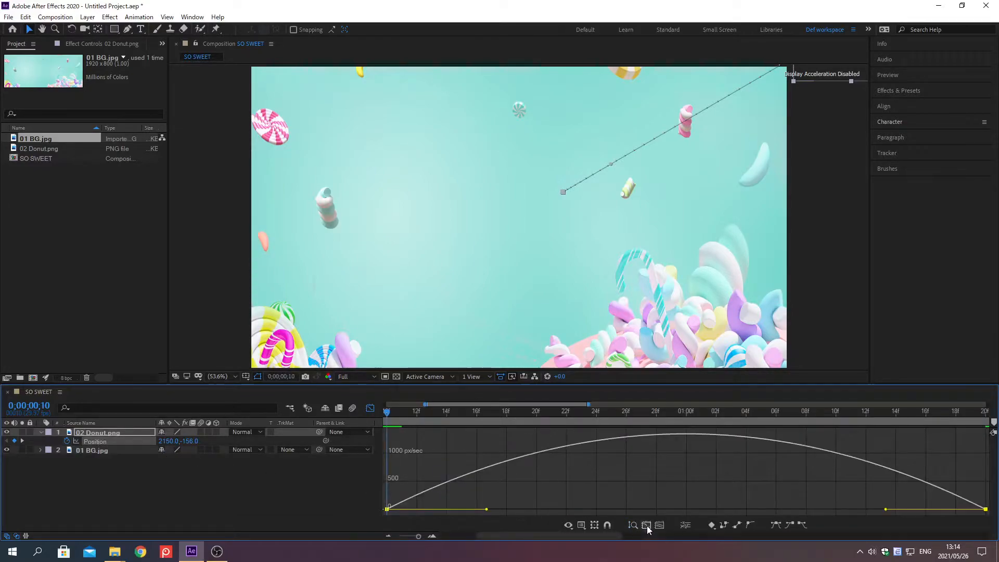
pyautogui.click(582, 526)
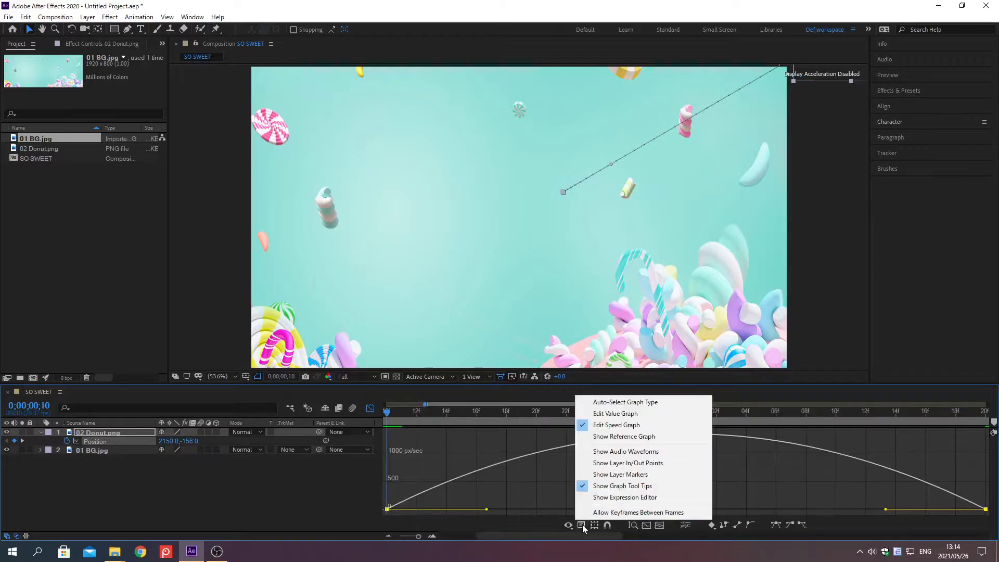
pyautogui.click(616, 426)
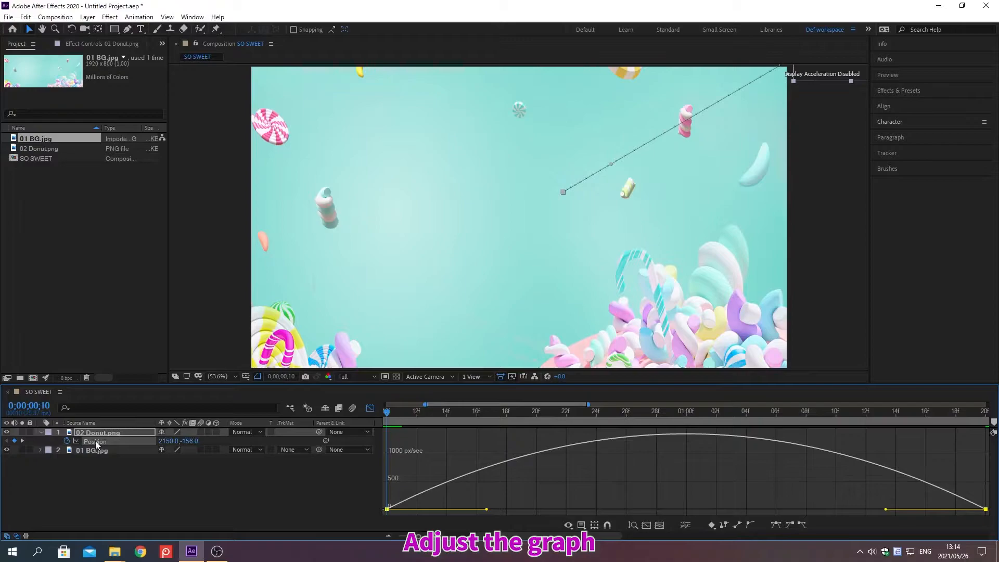
pyautogui.moveTo(886, 509); pyautogui.dragTo(967, 514)
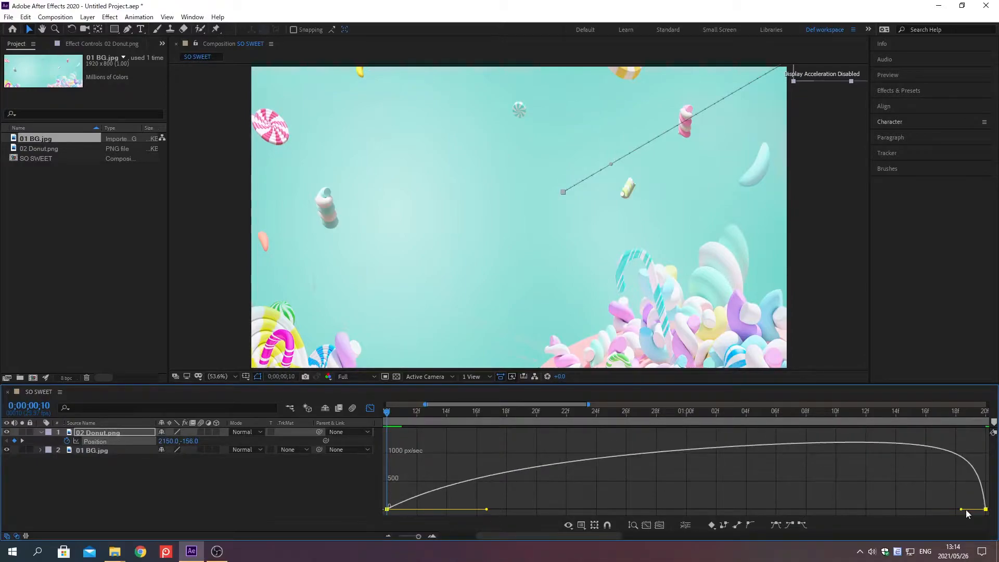
pyautogui.moveTo(486, 509); pyautogui.dragTo(686, 509)
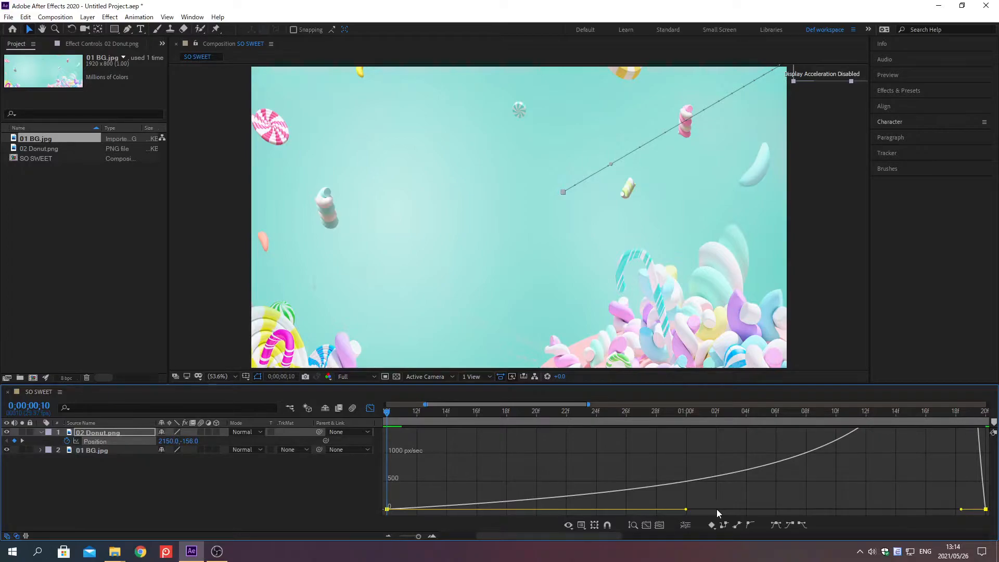
pyautogui.moveTo(418, 536); pyautogui.dragTo(399, 537)
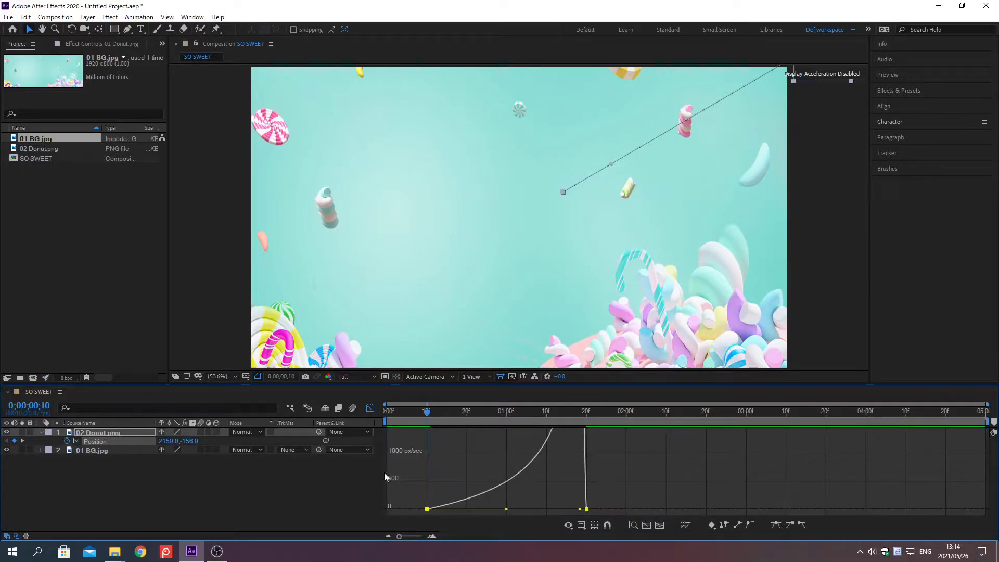
pyautogui.click(370, 410)
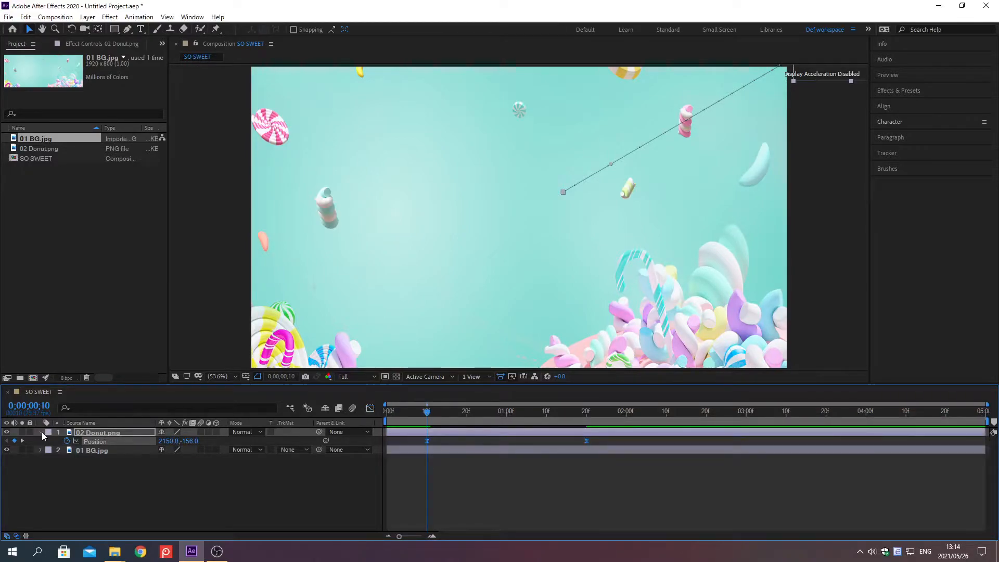
pyautogui.click(42, 433)
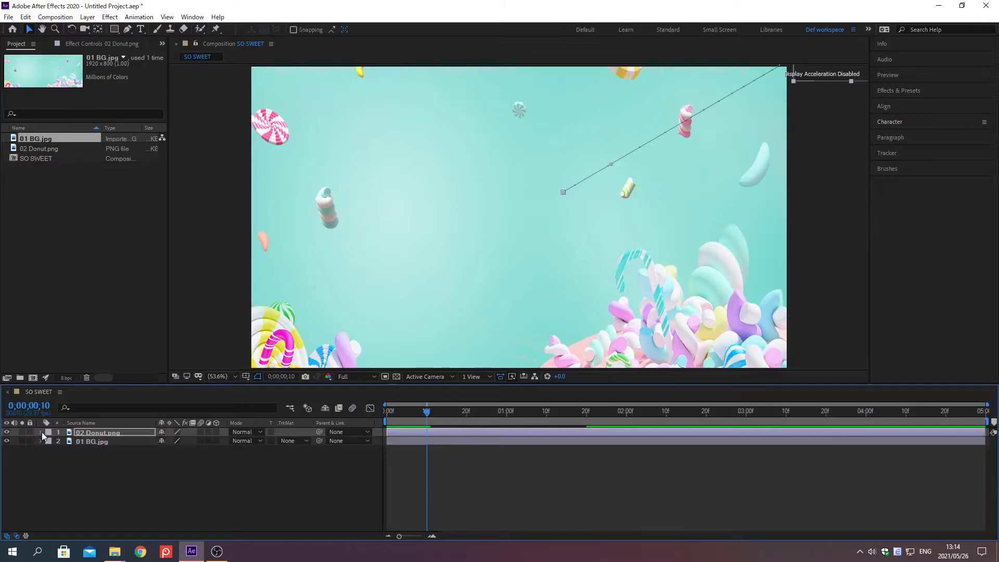
# Create a horizontal text layer reading "S" near the centre of the composition.
pyautogui.click(140, 30)
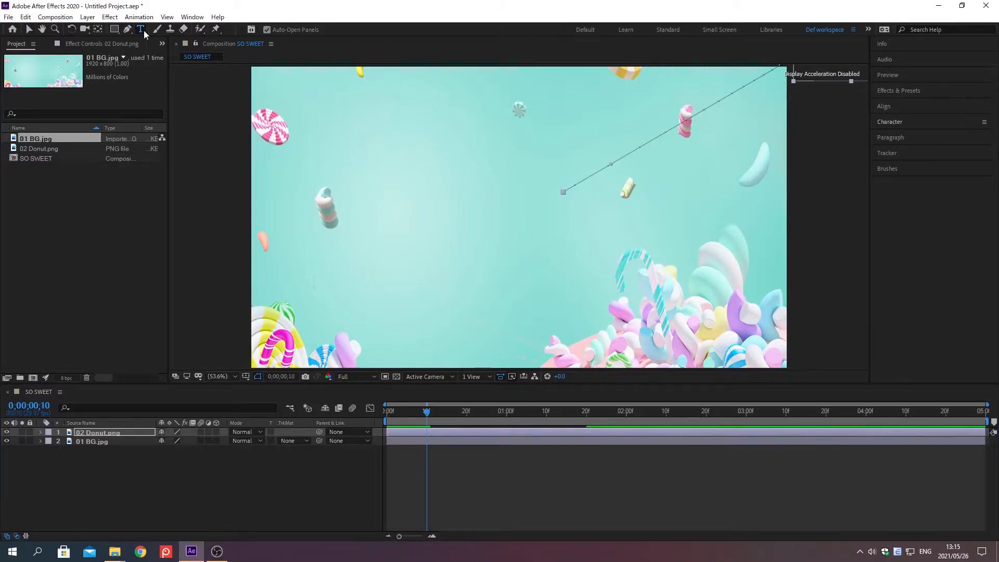
pyautogui.click(489, 210)
pyautogui.write('S')
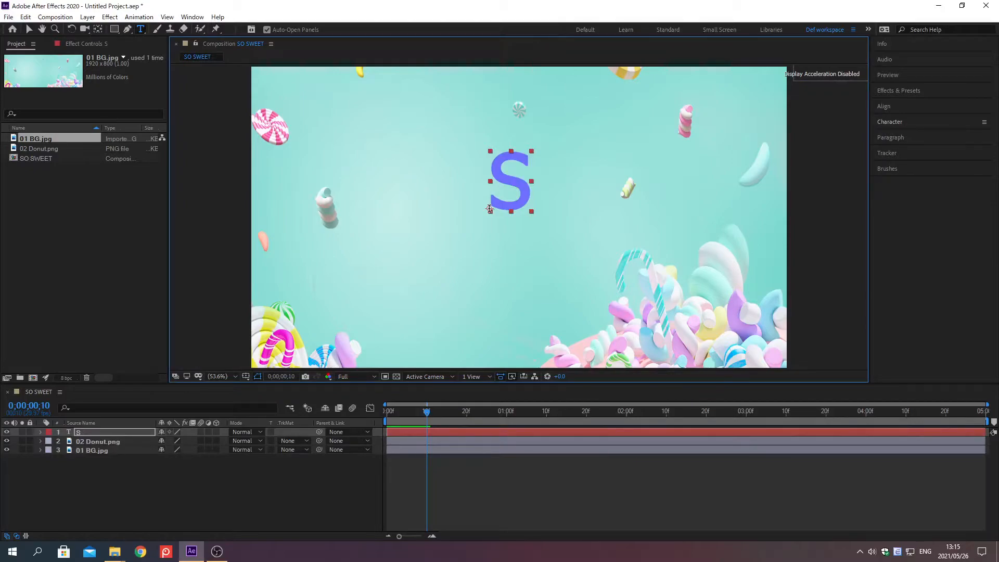
# Set the font of the "S" text layer to SVN-Cookies.
pyautogui.click(890, 122)
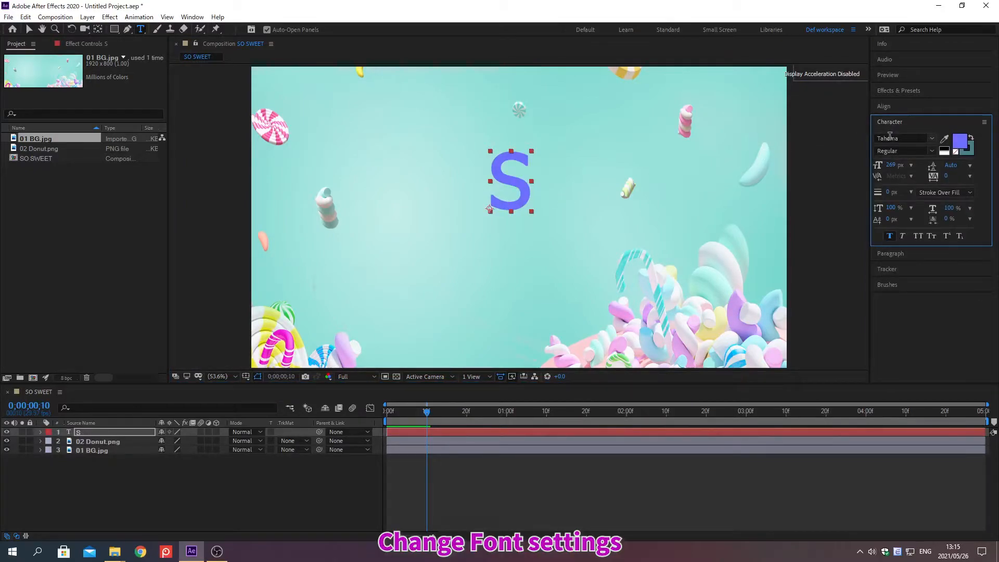
pyautogui.click(904, 138)
pyautogui.write('SVN-Co')
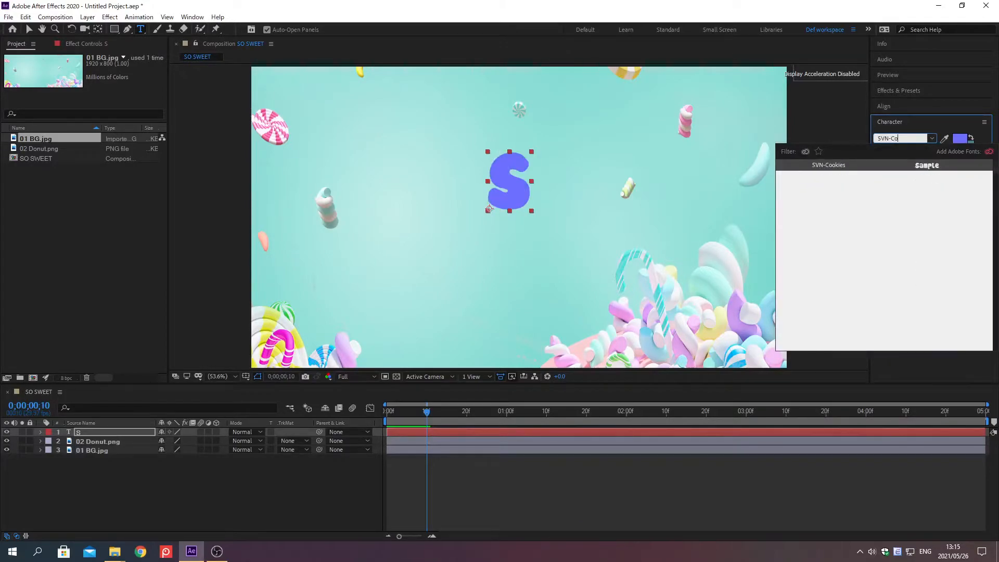
pyautogui.write('okies')
pyautogui.press('Return')
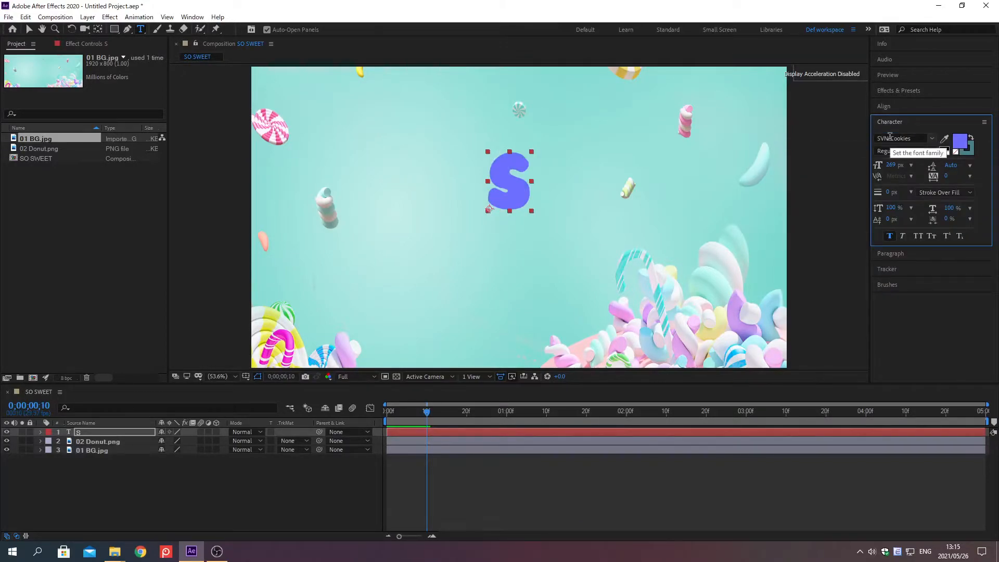
# Give the "S" text the fill colour FE6DCB and a font size of 500 px.
pyautogui.click(958, 142)
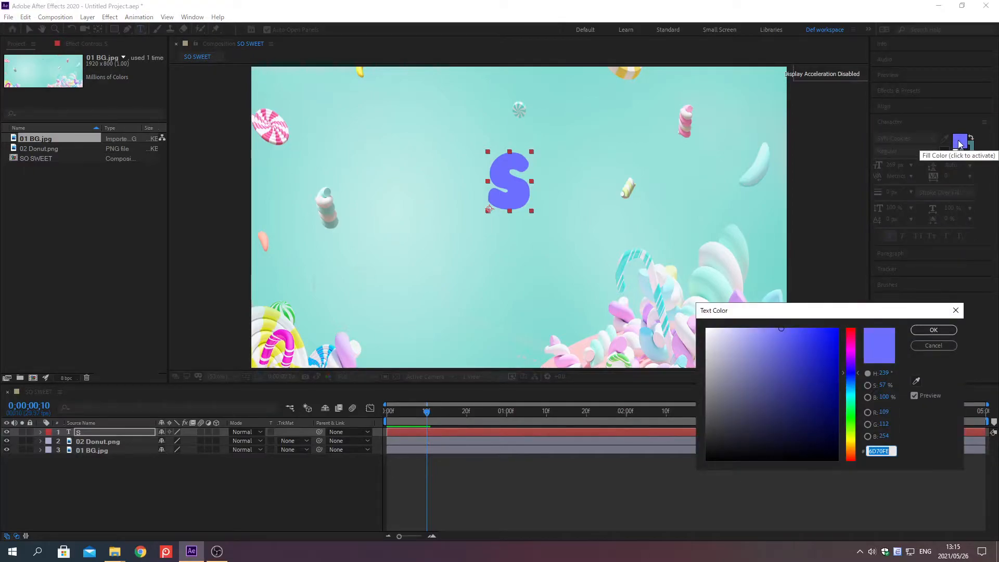
pyautogui.write('FE6DCB')
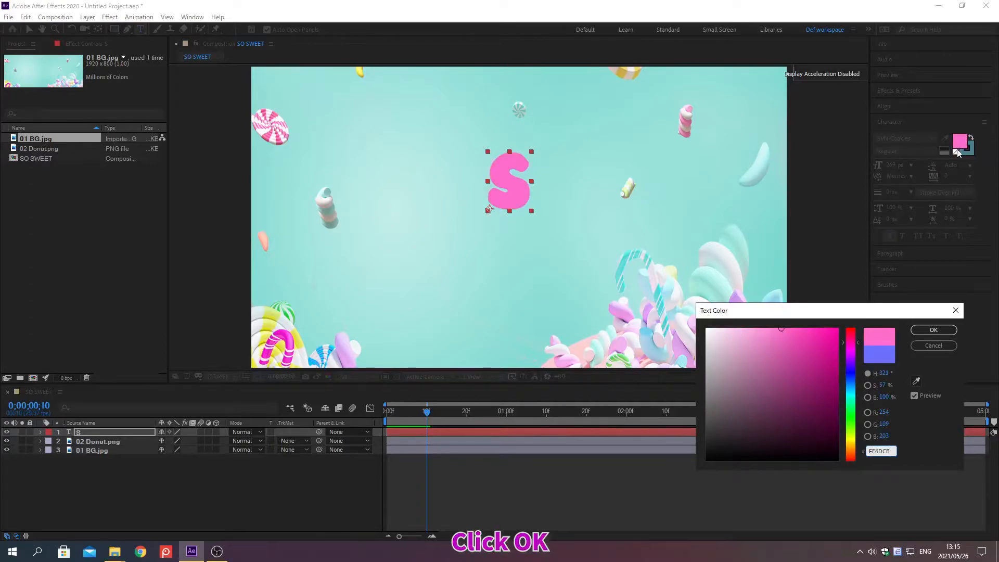
pyautogui.click(933, 331)
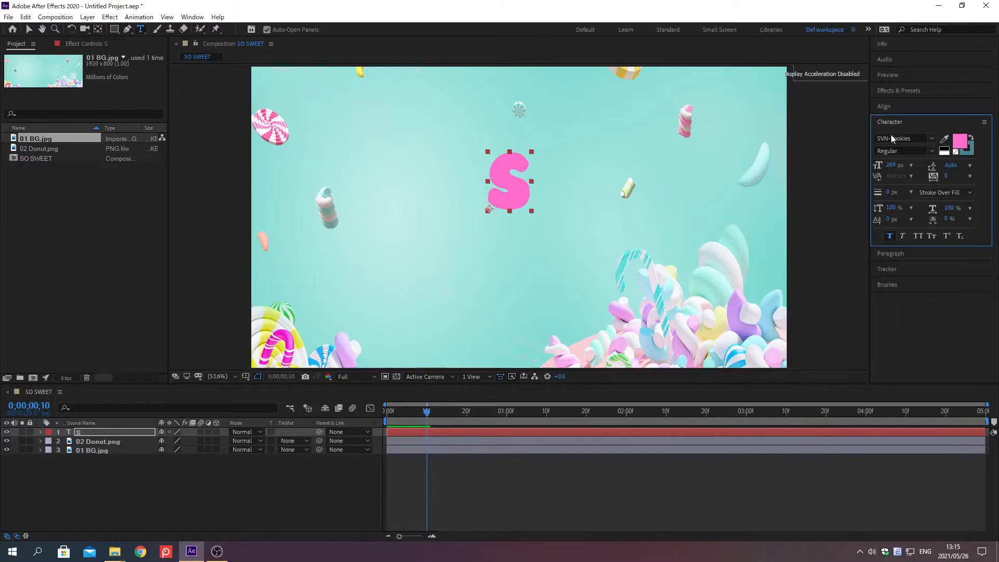
pyautogui.click(893, 167)
pyautogui.write('500')
pyautogui.press('Return')
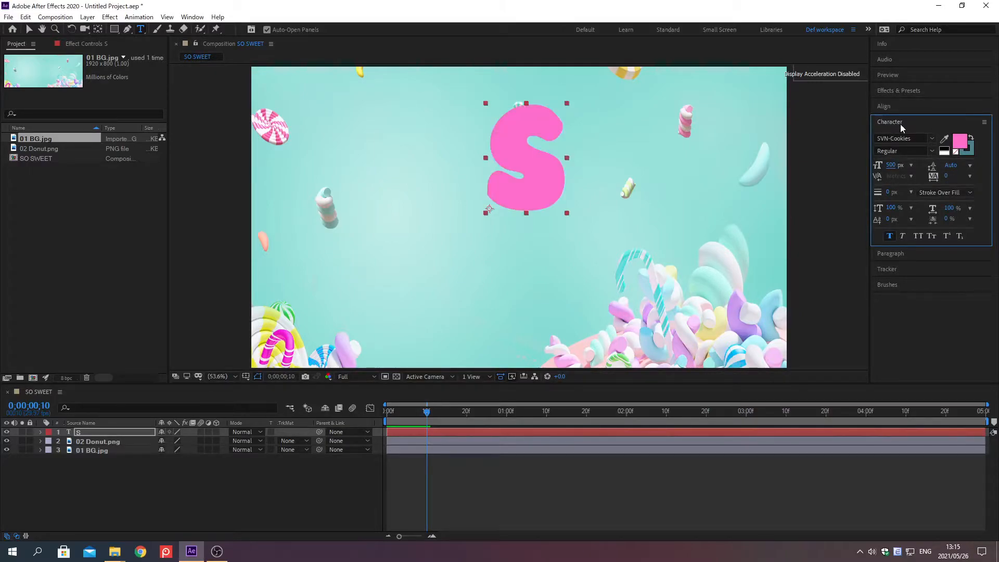
# Set the stroke colour of the "S" text to ECC18E.
pyautogui.click(969, 151)
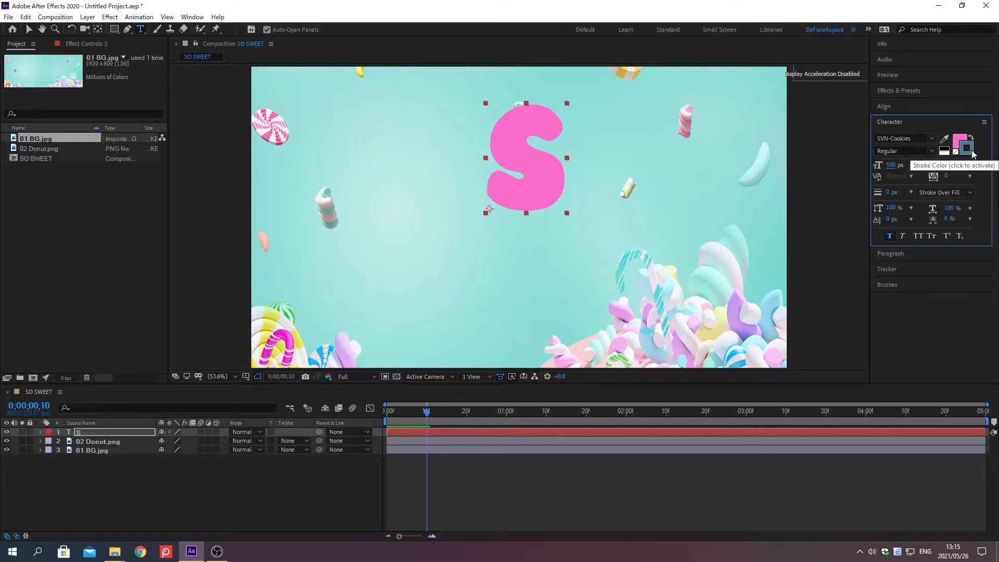
pyautogui.click(969, 151)
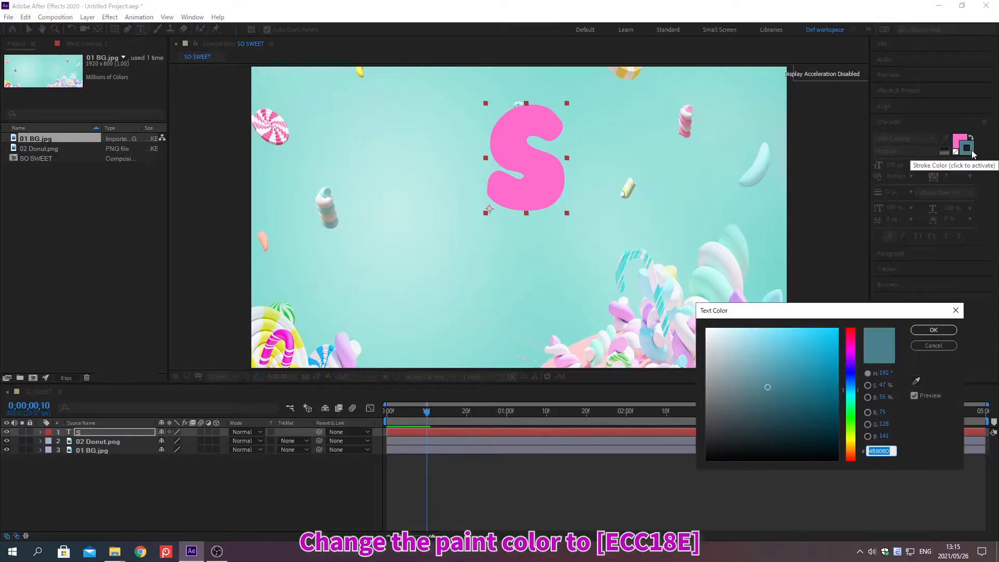
pyautogui.write('ECC18E')
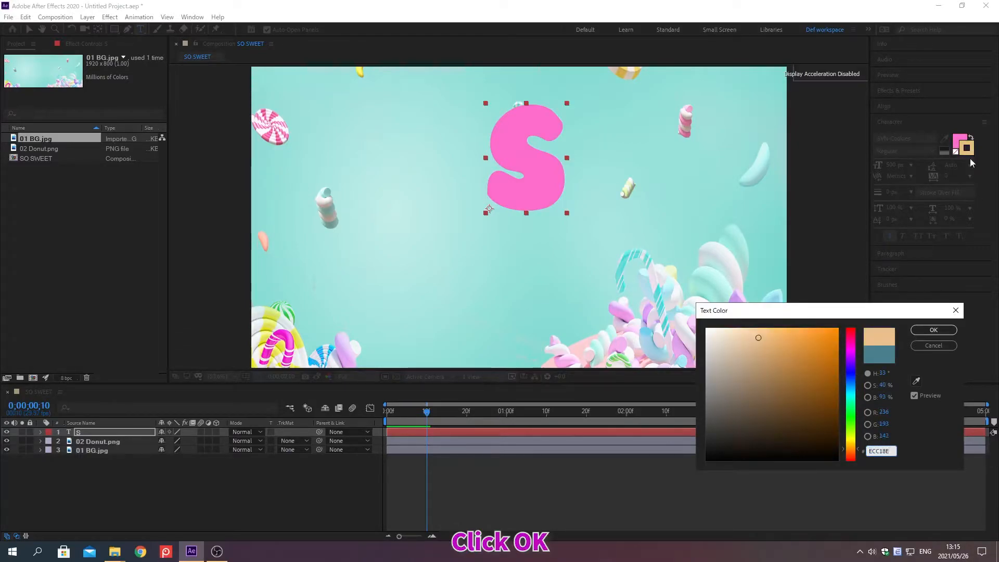
pyautogui.click(934, 330)
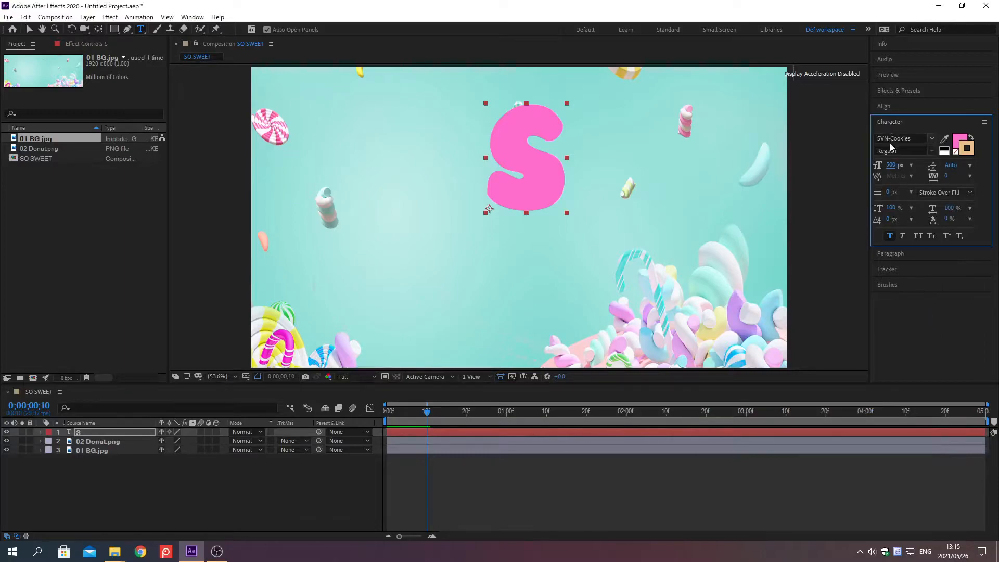
# Set the stroke width of the "S" text to 8 px with Stroke Over Fill.
pyautogui.click(889, 192)
pyautogui.write('8')
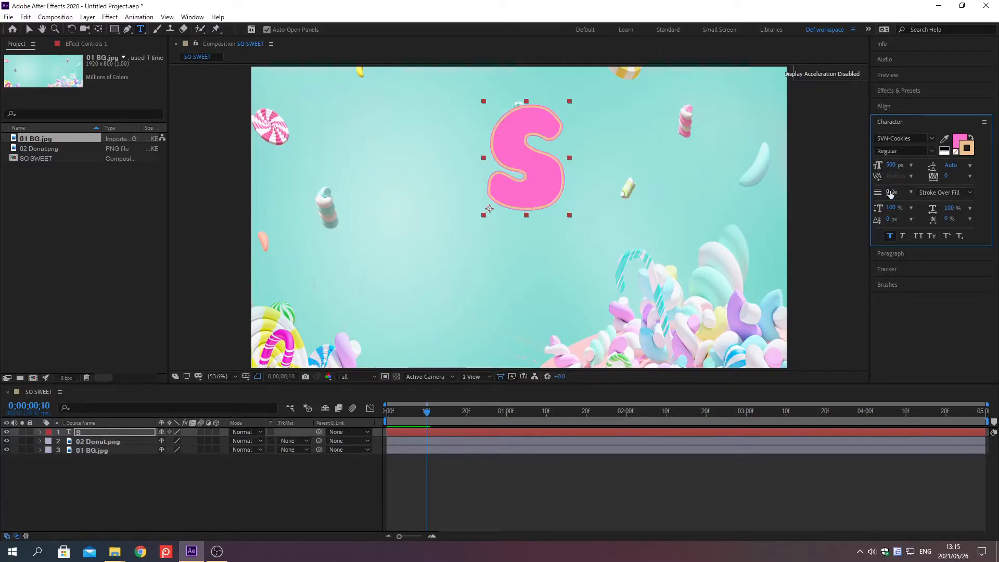
pyautogui.press('Return')
pyautogui.click(947, 194)
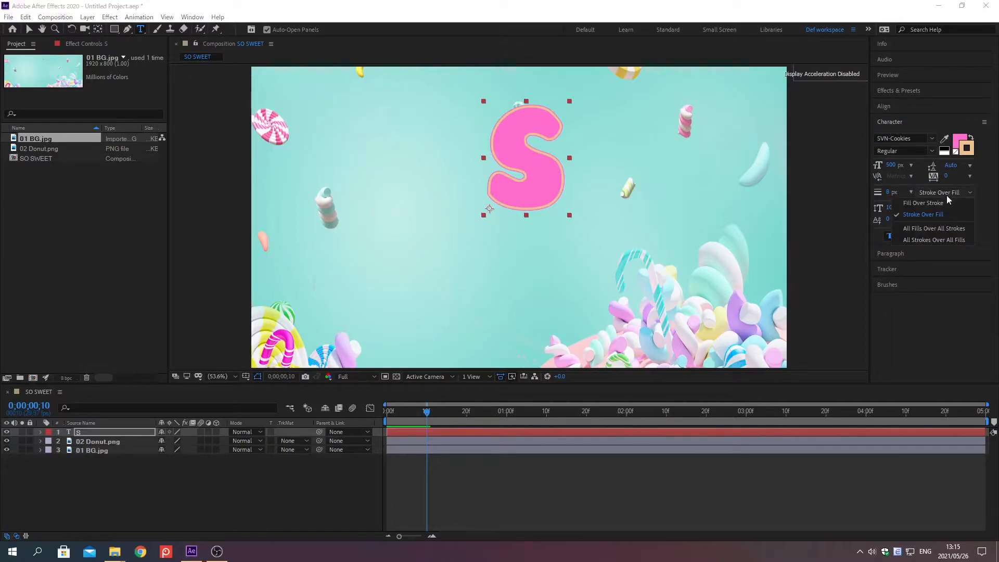
pyautogui.click(948, 215)
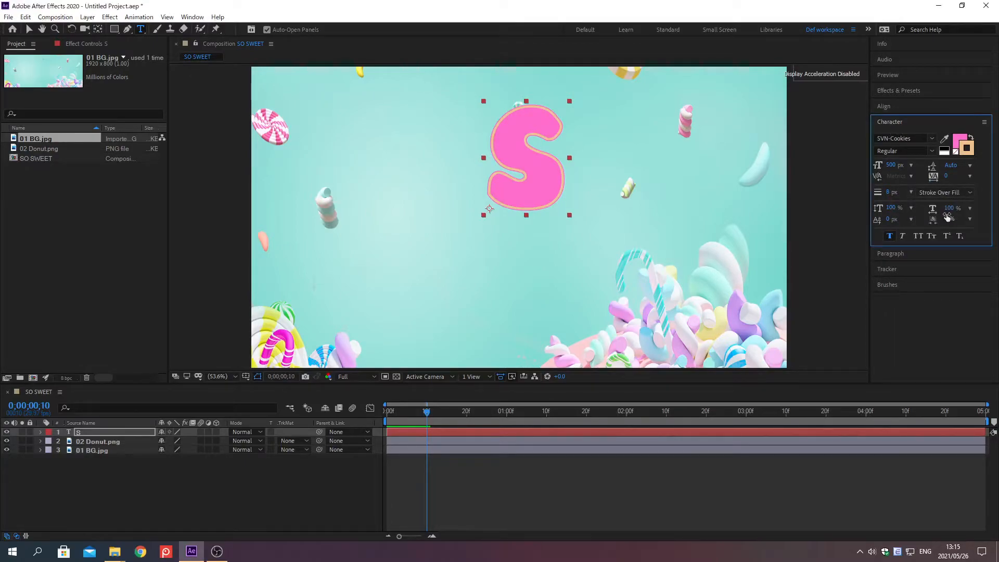
pyautogui.click(890, 121)
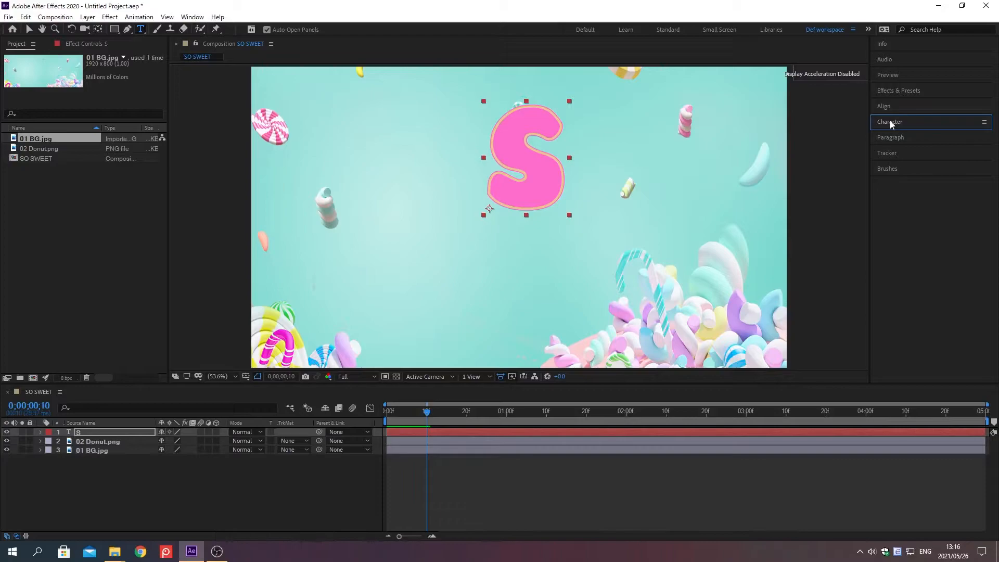
# Centre the "S" layer's anchor point and draw an open mask path from the composition's upper-right corner, curving below the S to its left side.
pyautogui.hotkey('ctrl', 'alt', 'Home')
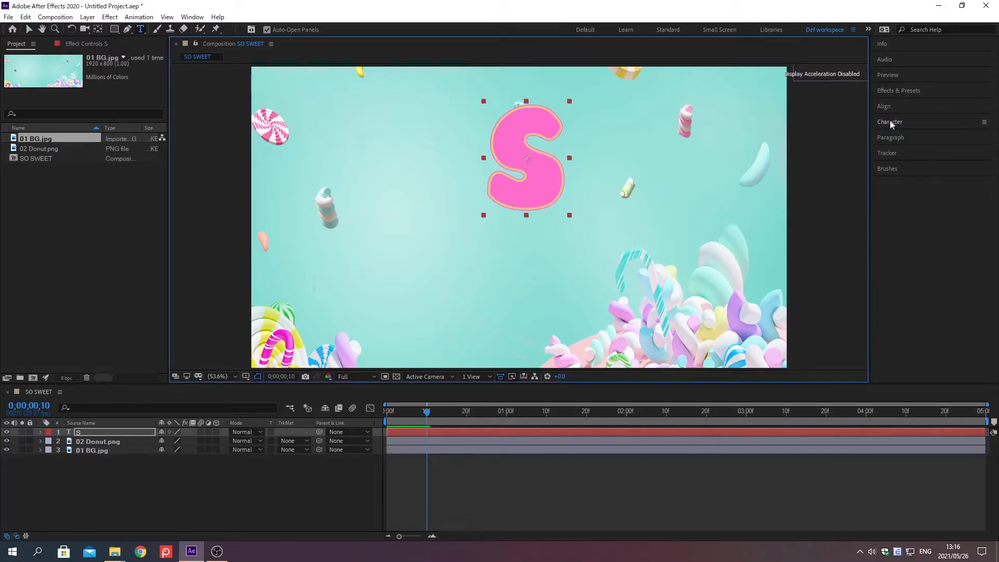
pyautogui.click(128, 30)
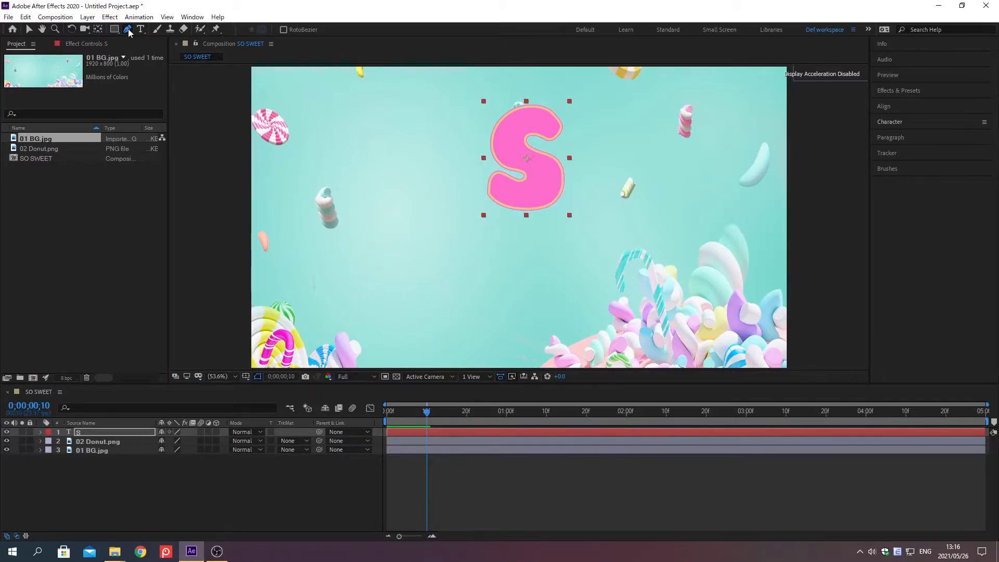
pyautogui.click(778, 66)
pyautogui.moveTo(576, 242); pyautogui.dragTo(510, 243)
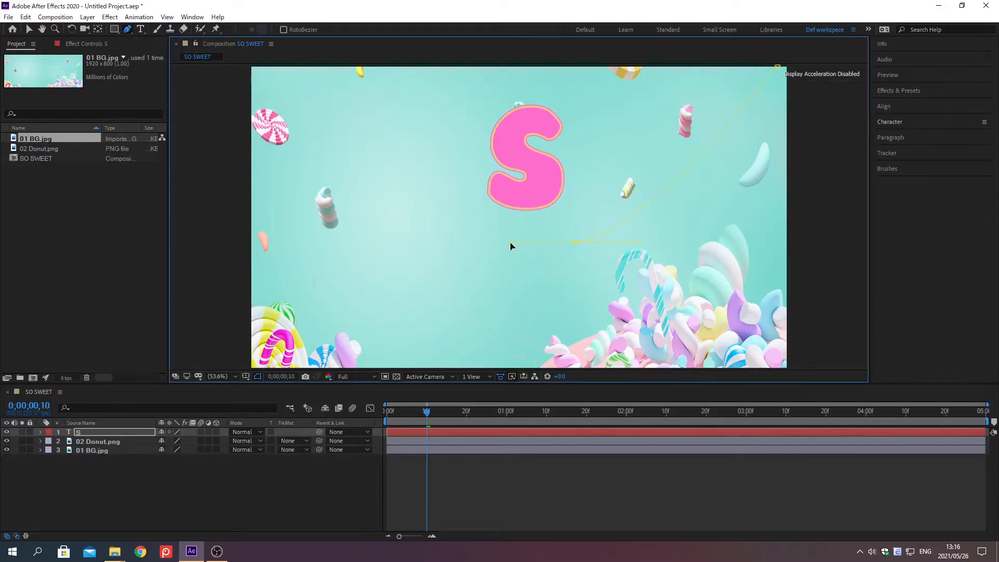
pyautogui.click(338, 254)
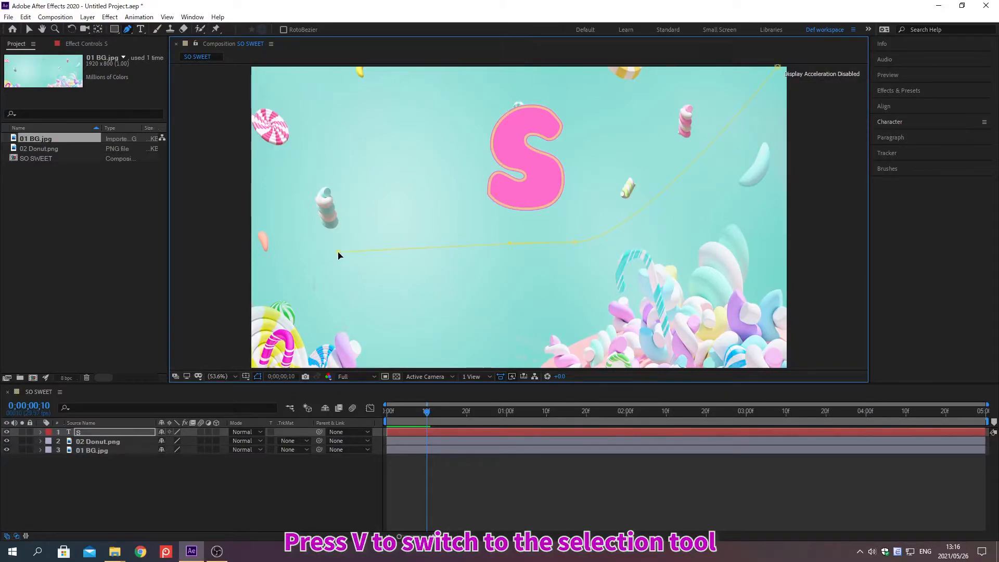
pyautogui.press('v')
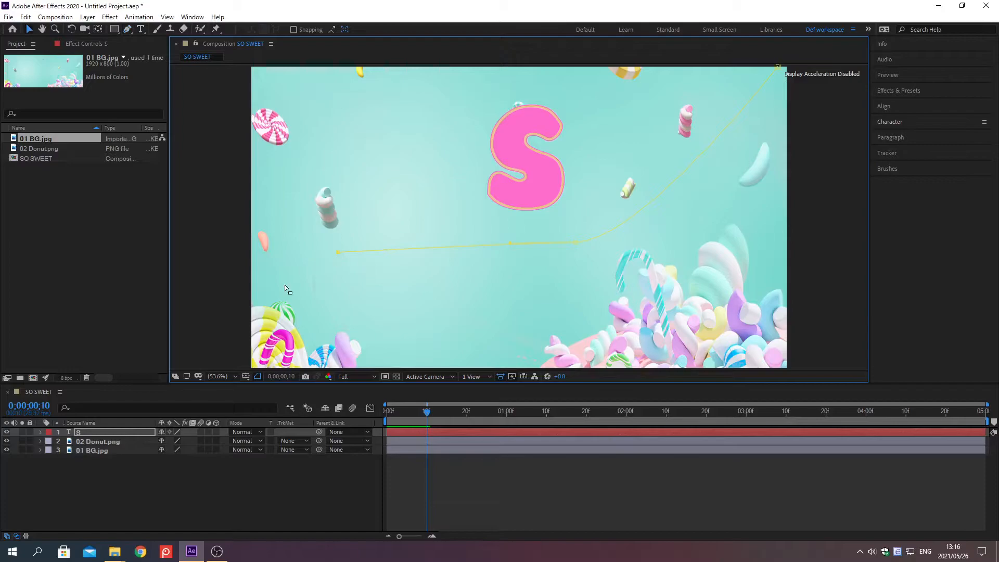
# In the "S" layer's Path Options, set Path to Mask 1 and turn Reverse Path on.
pyautogui.click(41, 432)
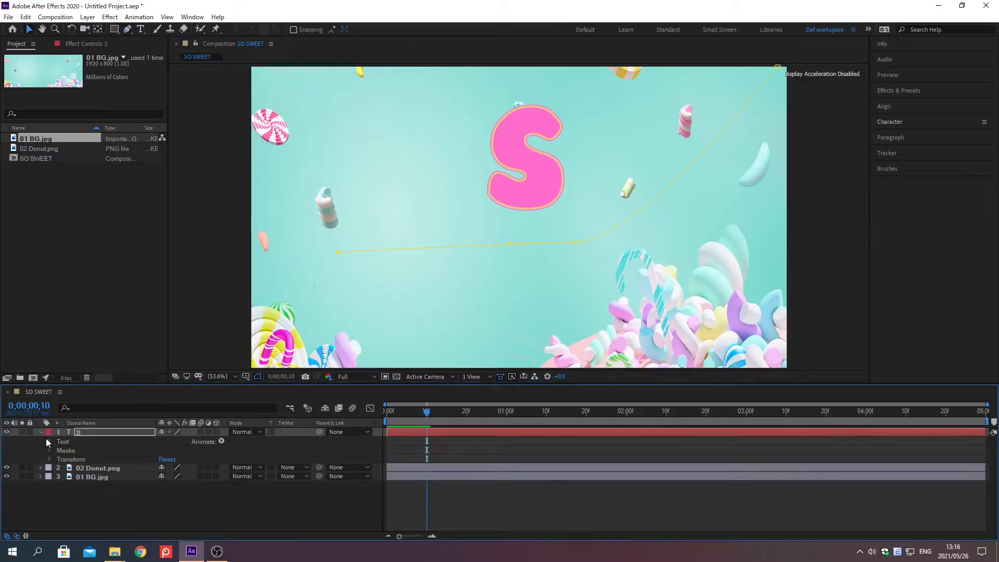
pyautogui.click(49, 442)
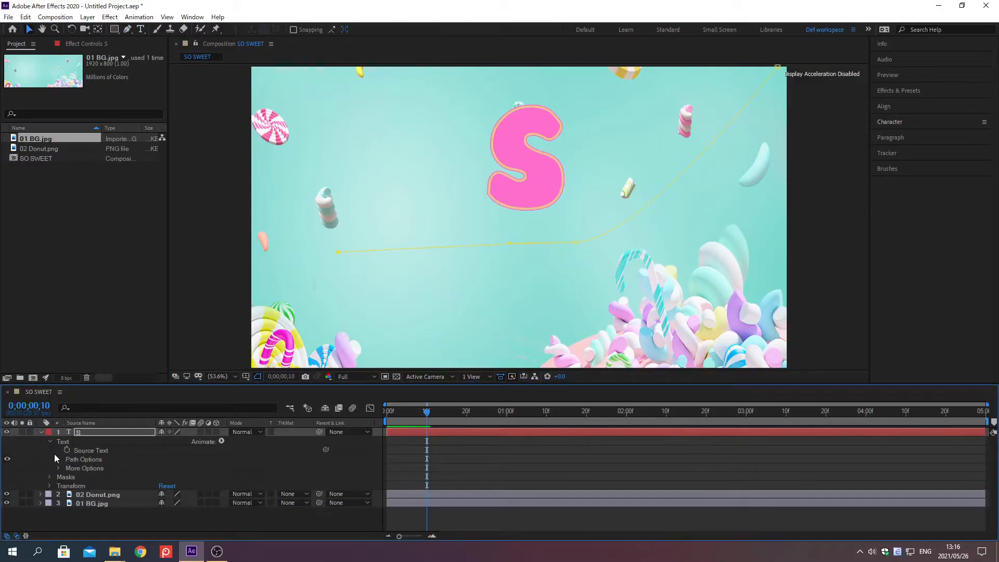
pyautogui.click(58, 459)
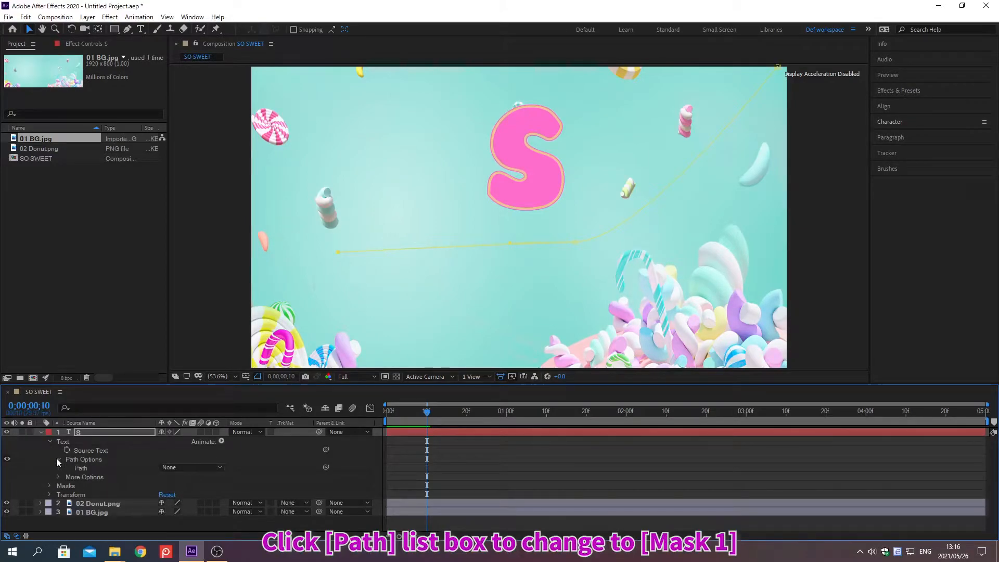
pyautogui.click(169, 468)
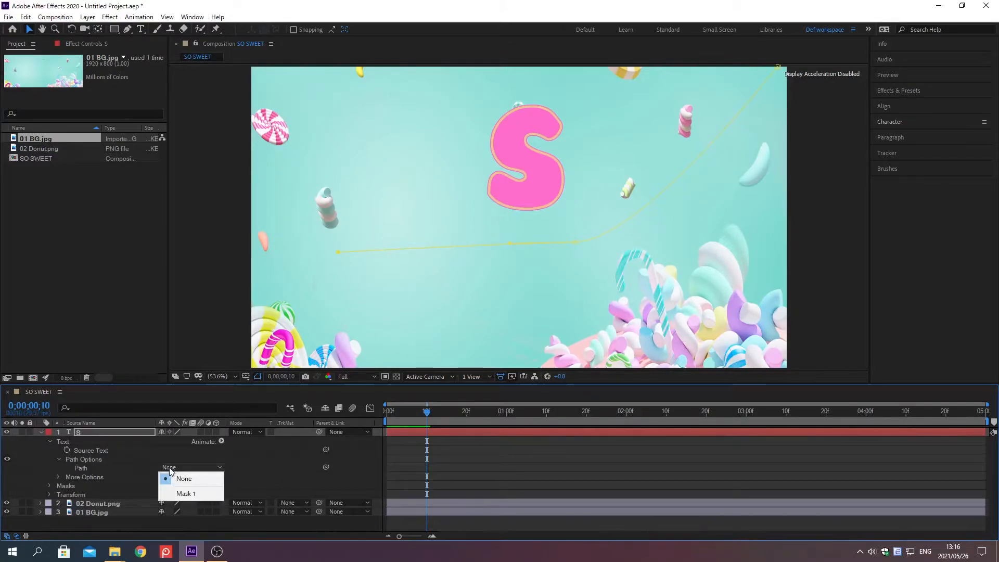
pyautogui.click(185, 493)
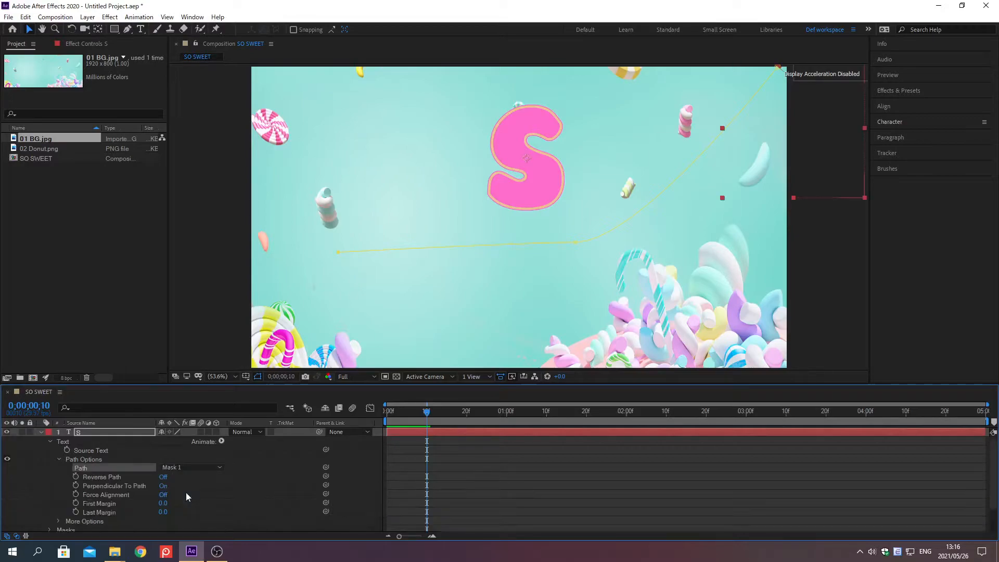
pyautogui.click(162, 477)
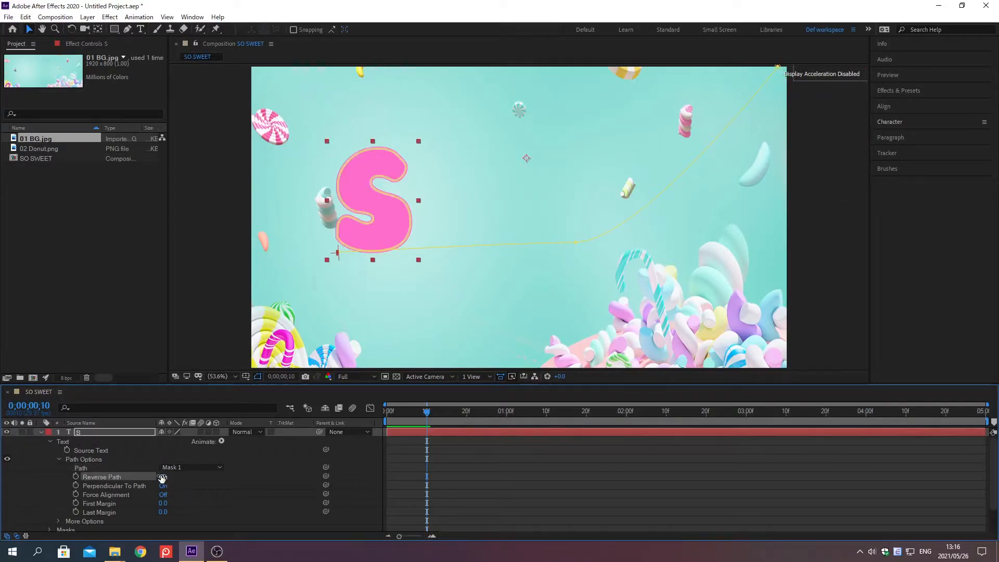
# At 0;00;01;15, create a First Margin keyframe on the "S" layer with the value 356.
pyautogui.hotkey('alt', 'shift', 'j')
pyautogui.write('0')
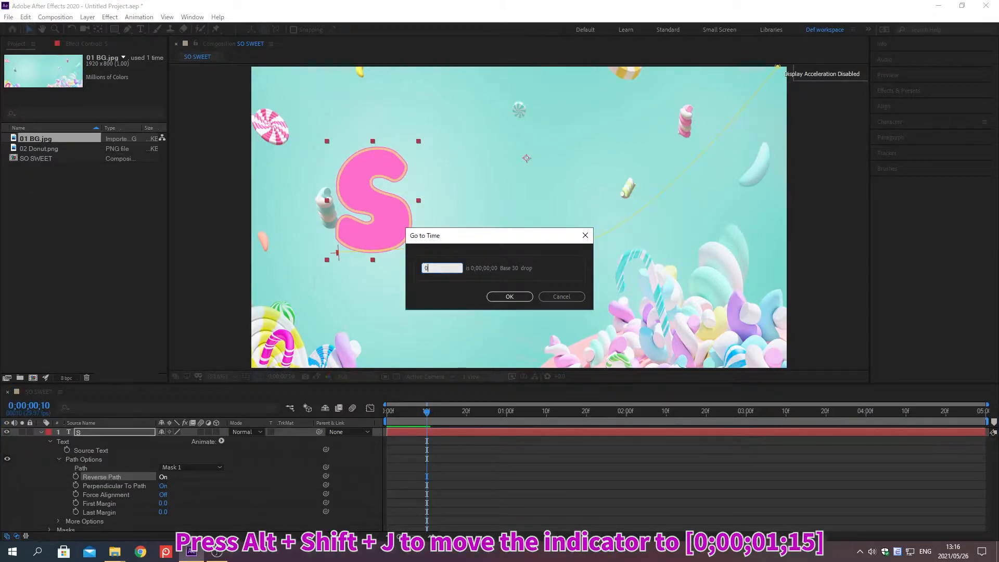
pyautogui.write(';00;01;15')
pyautogui.press('Return')
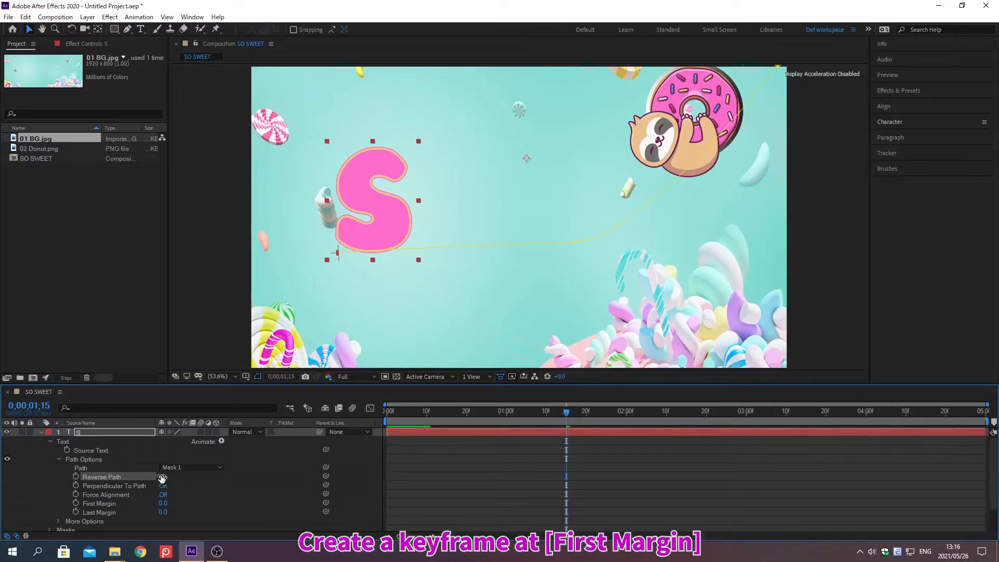
pyautogui.click(75, 503)
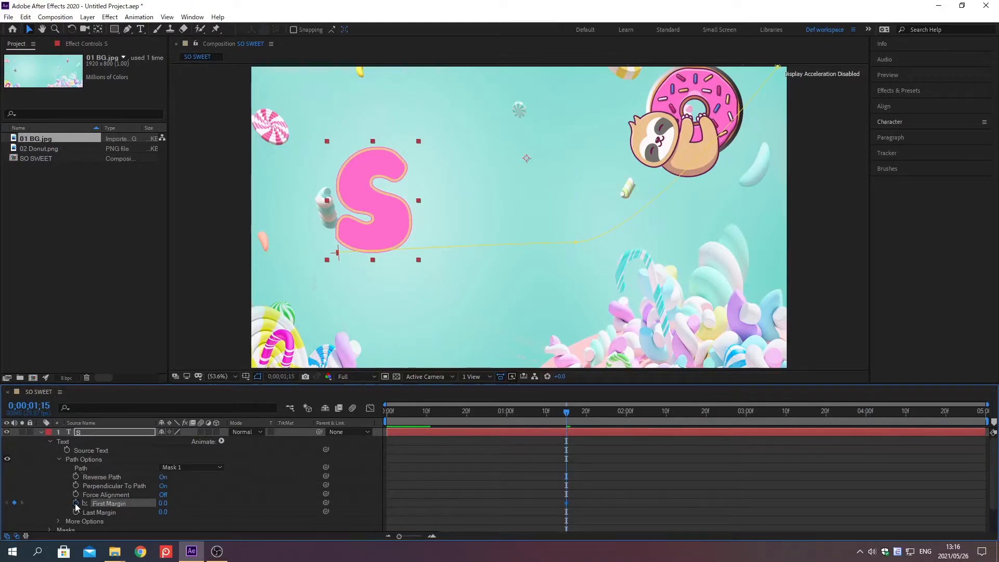
pyautogui.rightClick(110, 504)
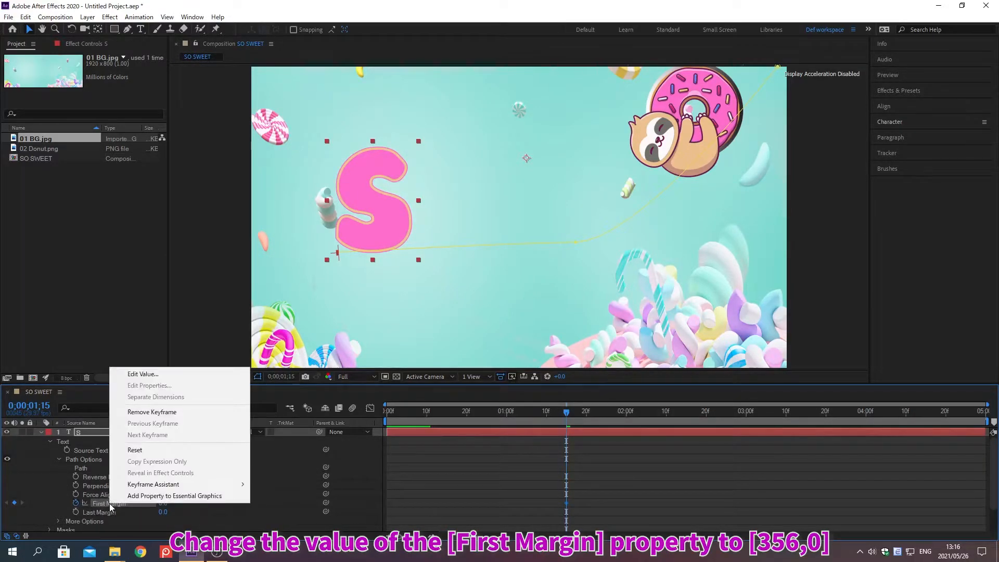
pyautogui.click(142, 373)
pyautogui.write('356')
pyautogui.press('Return')
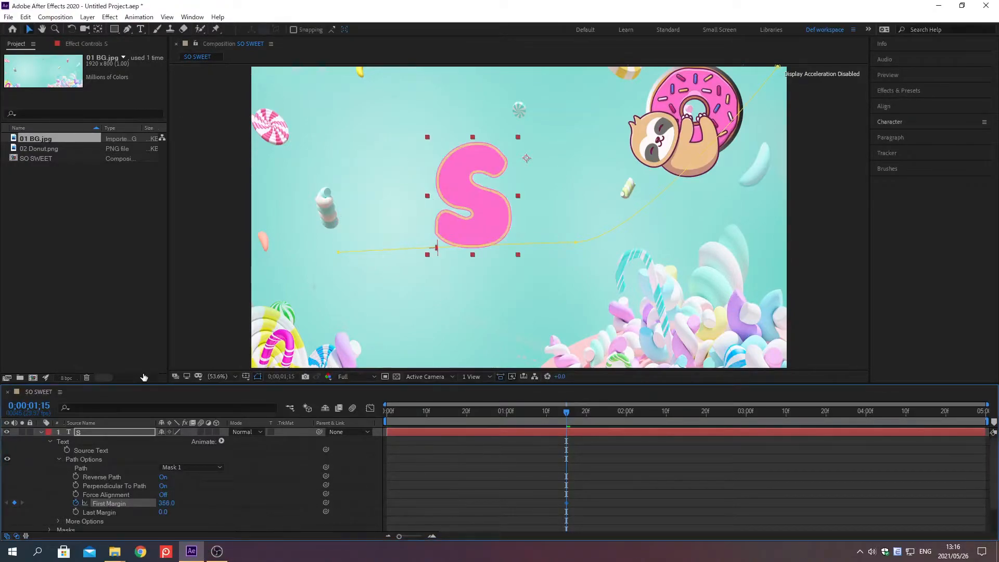
# At 0;00;00;05, keyframe the "S" layer's First Margin at 1847.
pyautogui.hotkey('alt', 'shift', 'j')
pyautogui.write('0;00;00;0')
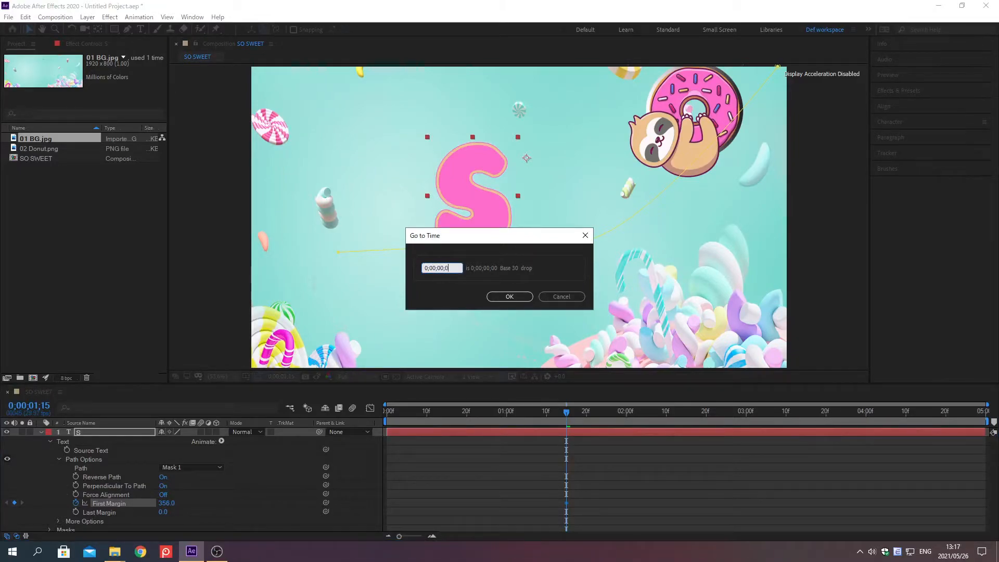
pyautogui.write('5')
pyautogui.press('Return')
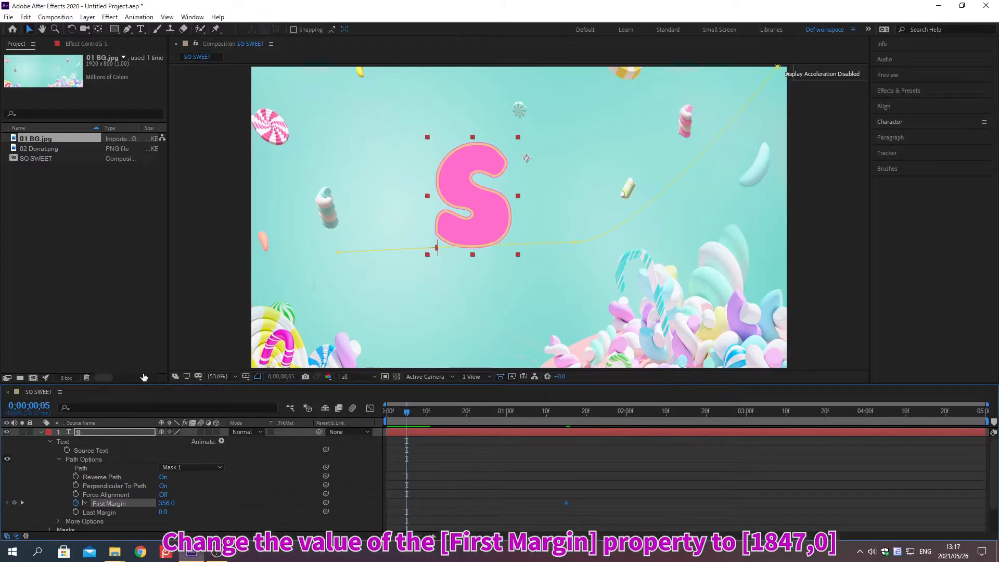
pyautogui.rightClick(110, 506)
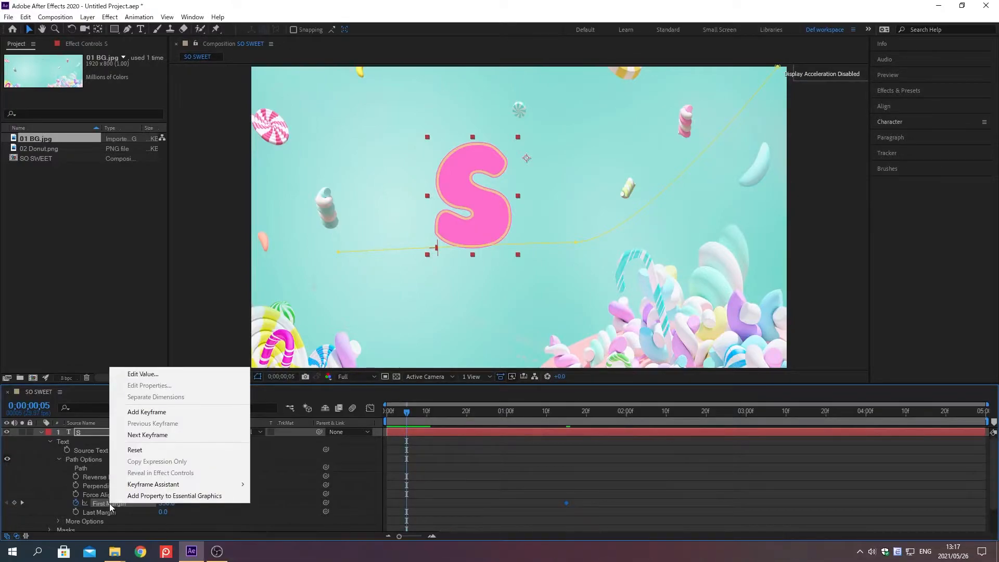
pyautogui.click(143, 373)
pyautogui.write('1847')
pyautogui.press('Return')
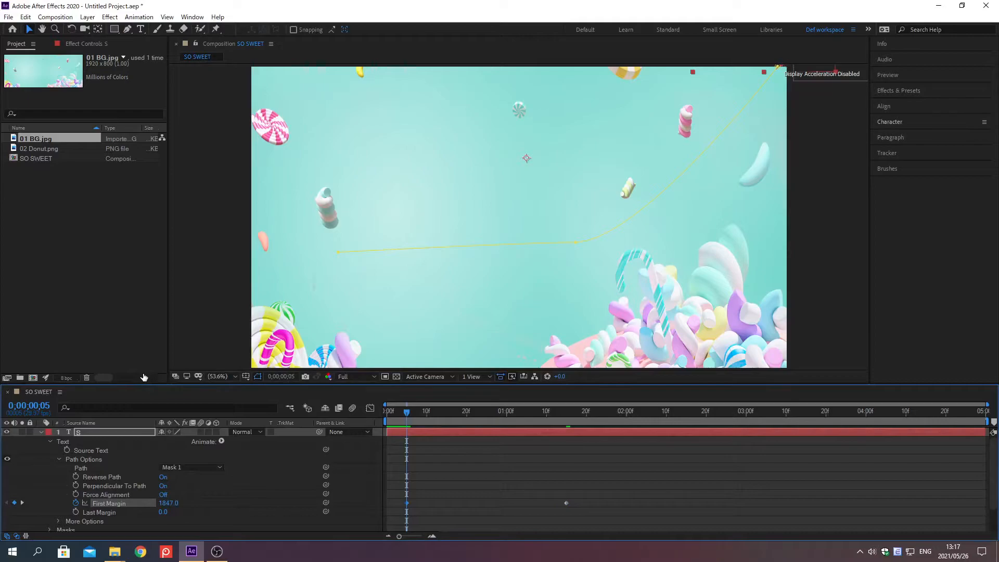
# Easy Ease the "S" layer's First Margin keyframes and display their speed graph in the Graph Editor, fitted to the selection.
pyautogui.click(128, 505)
pyautogui.click(370, 408)
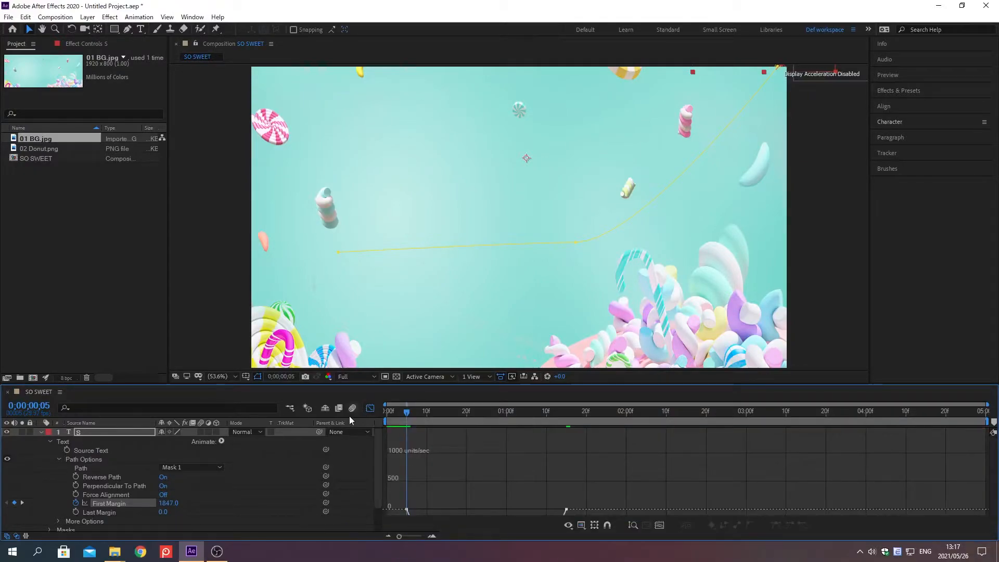
pyautogui.click(109, 504)
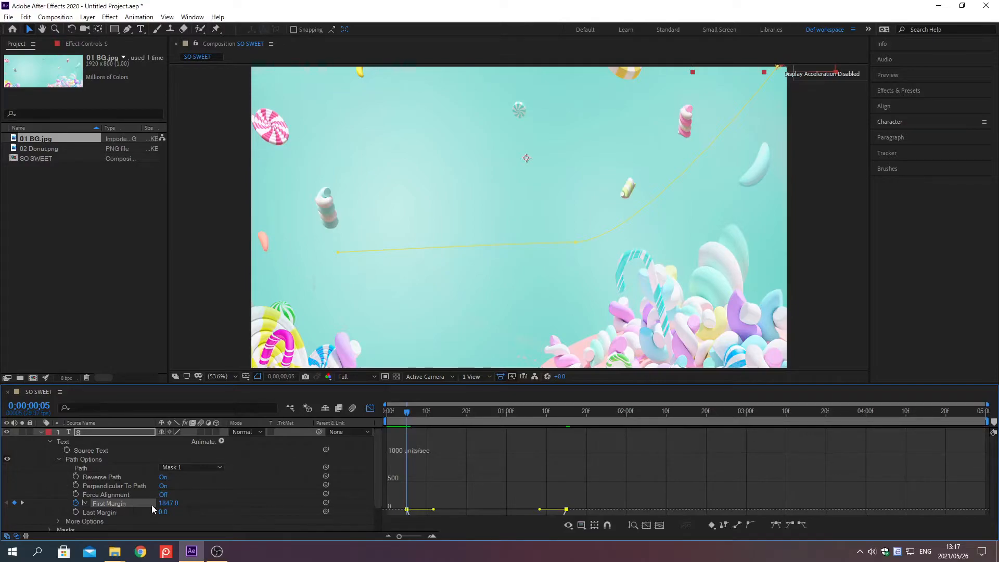
pyautogui.click(647, 526)
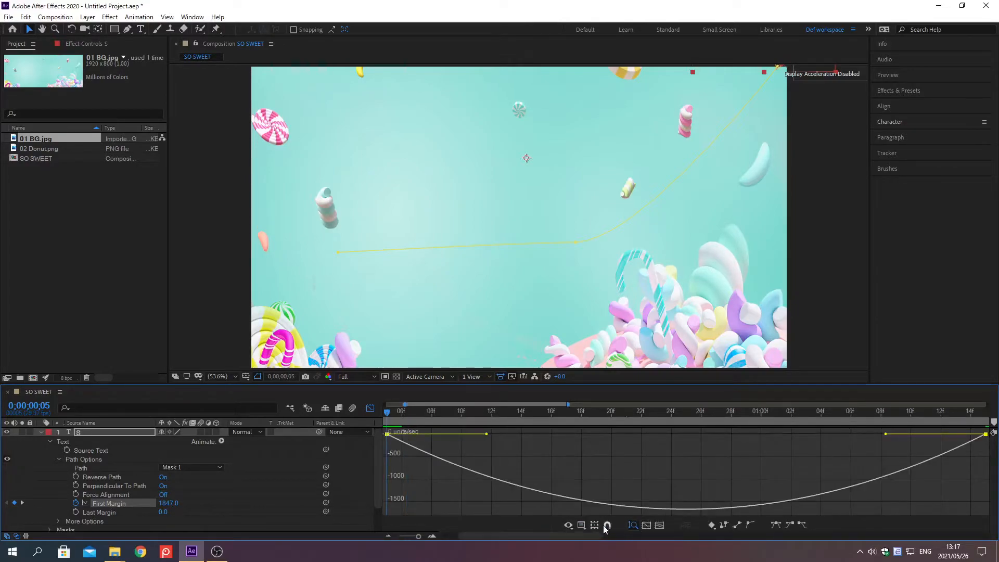
pyautogui.click(582, 525)
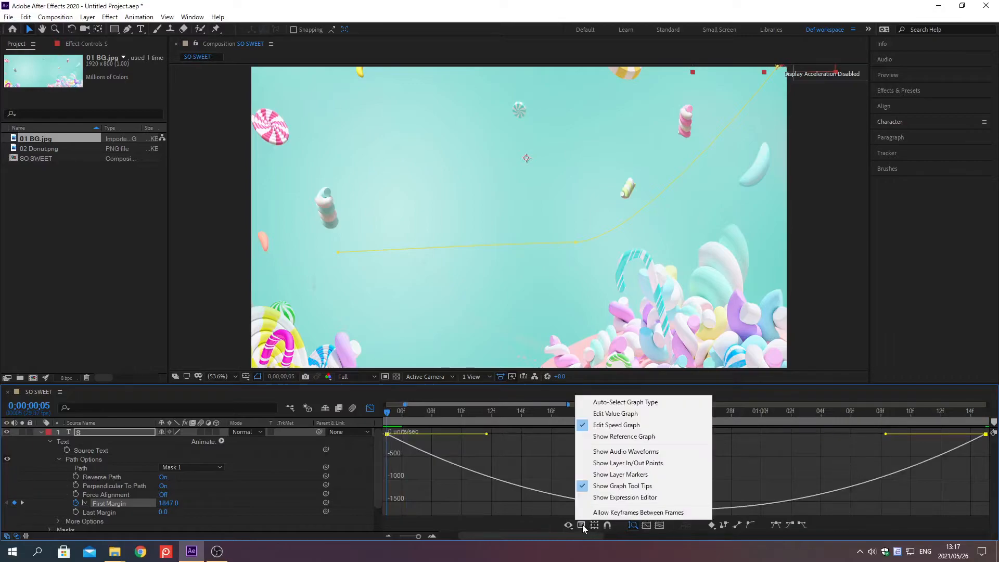
pyautogui.click(618, 426)
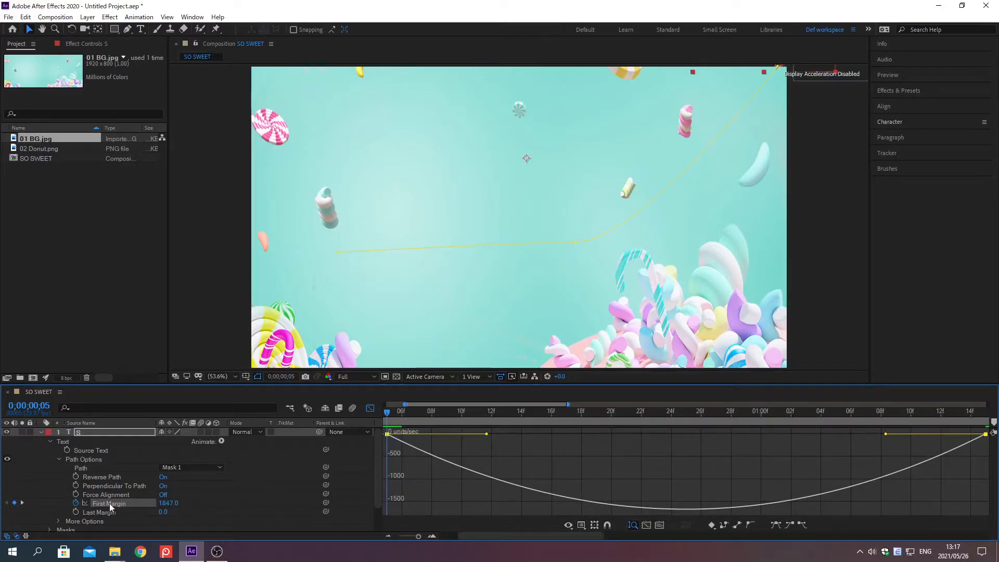
# Reshape the First Margin speed curve with a long outgoing and short incoming handle so it peaks near the end, then close the graph.
pyautogui.moveTo(886, 434); pyautogui.dragTo(940, 434)
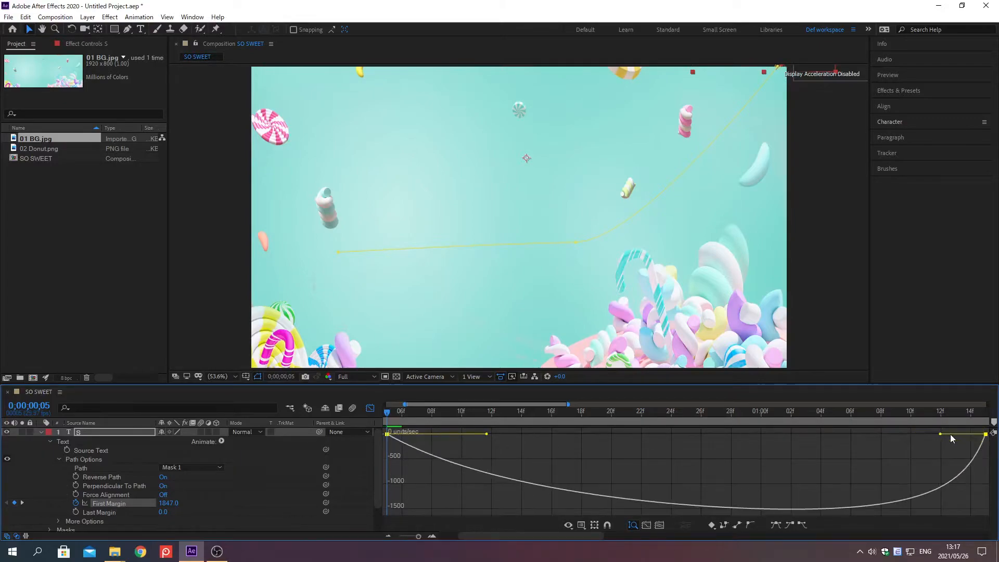
pyautogui.moveTo(486, 434); pyautogui.dragTo(718, 434)
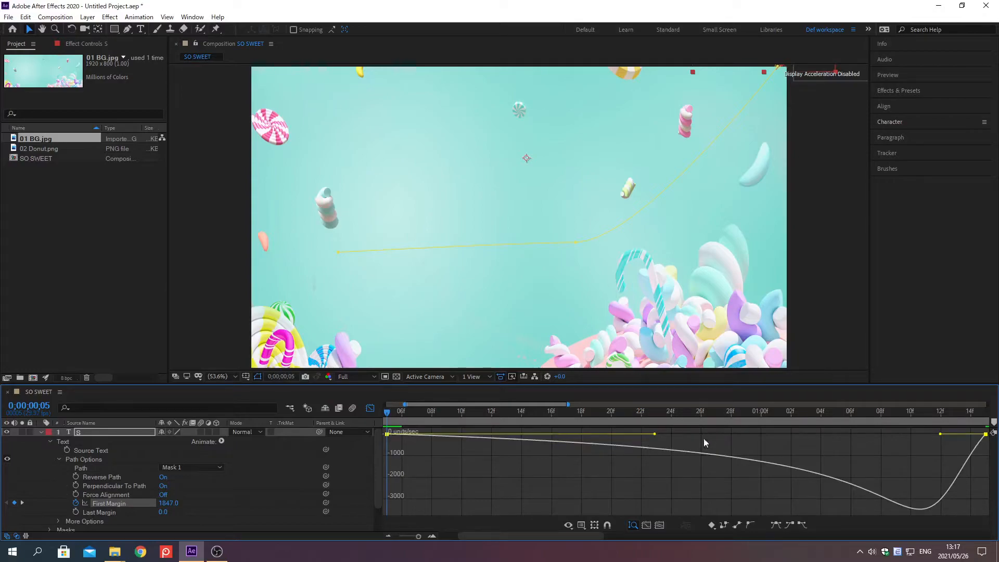
pyautogui.moveTo(419, 536); pyautogui.dragTo(399, 536)
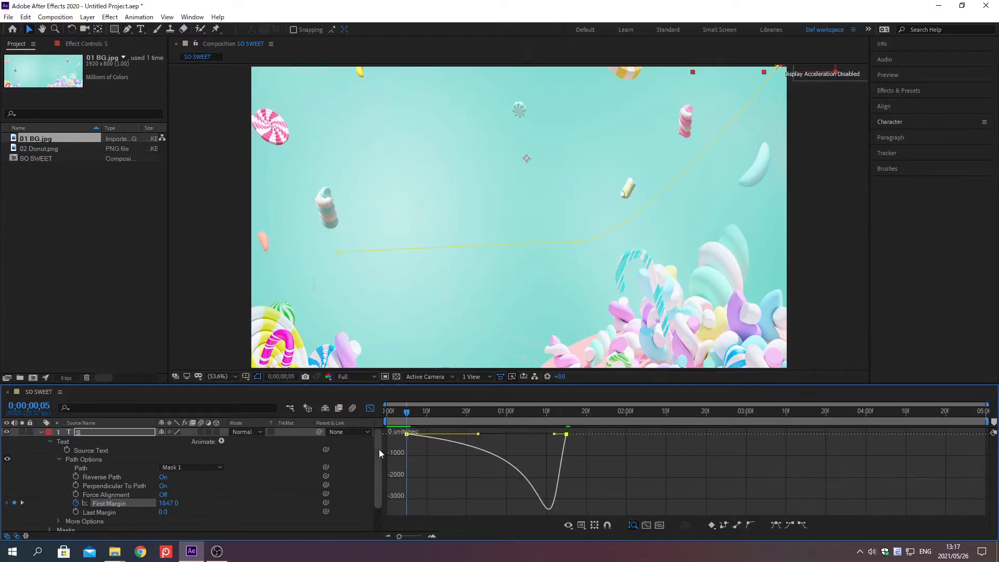
pyautogui.click(370, 409)
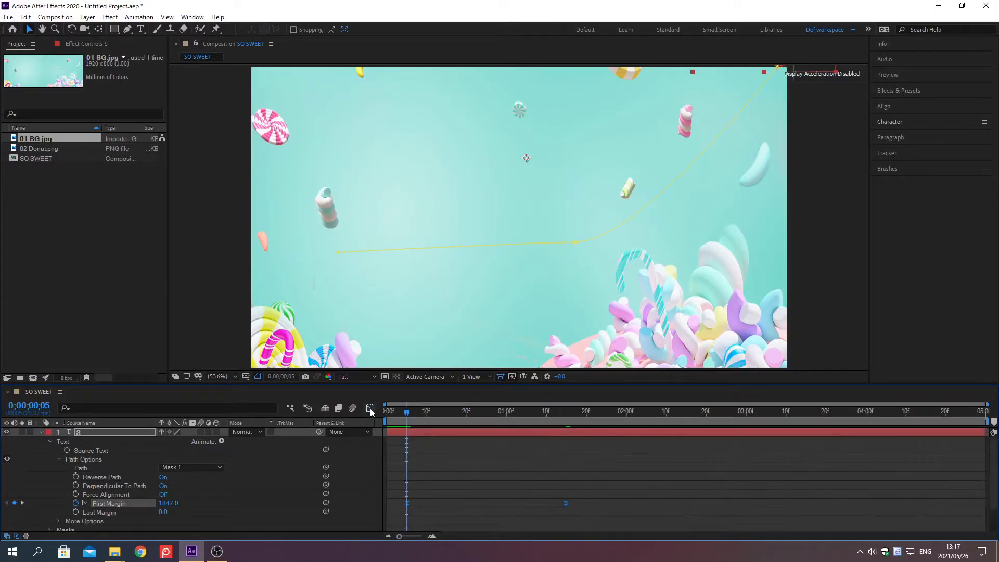
pyautogui.click(41, 432)
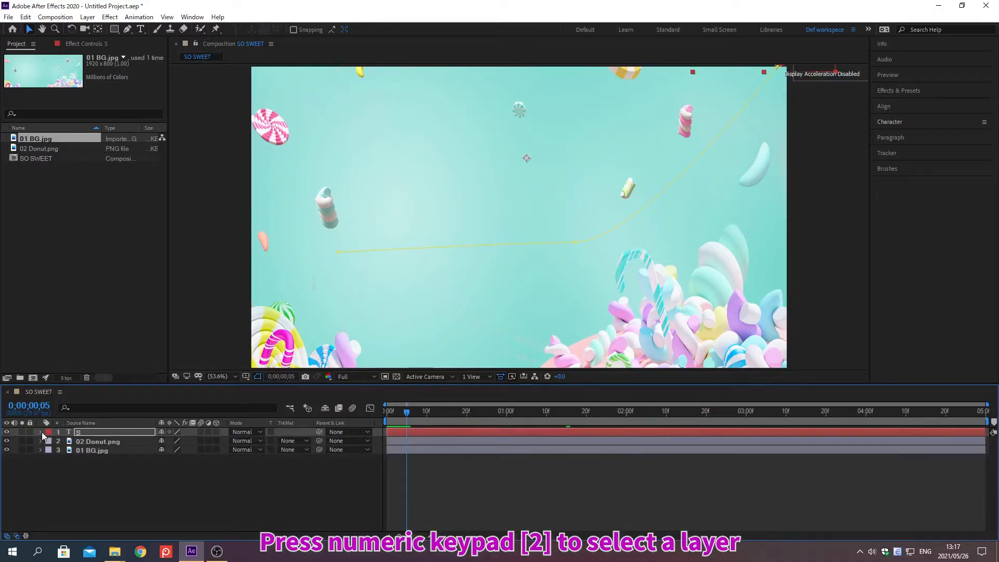
# At 0;00;01;24, set the 02 Donut.png layer's Rotation to 145° and create a Rotation keyframe.
pyautogui.press('KP_2')
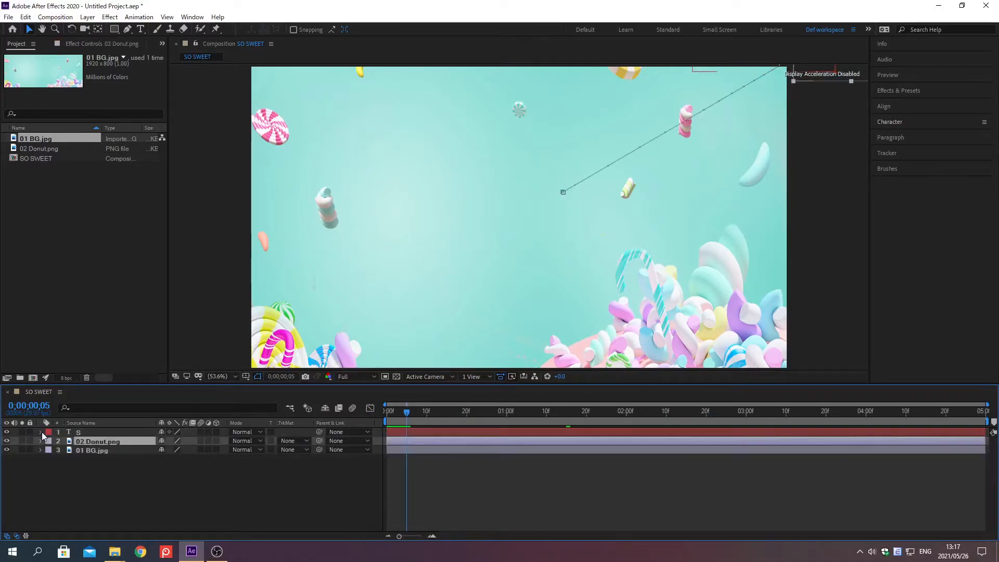
pyautogui.hotkey('alt', 'shift', 'j')
pyautogui.write('0;0')
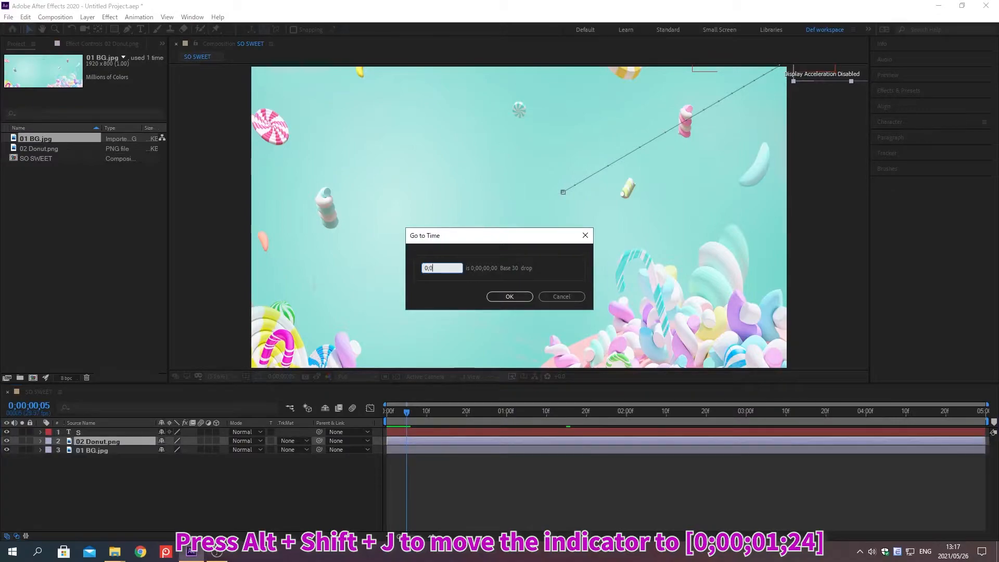
pyautogui.write('0;01;24')
pyautogui.press('Return')
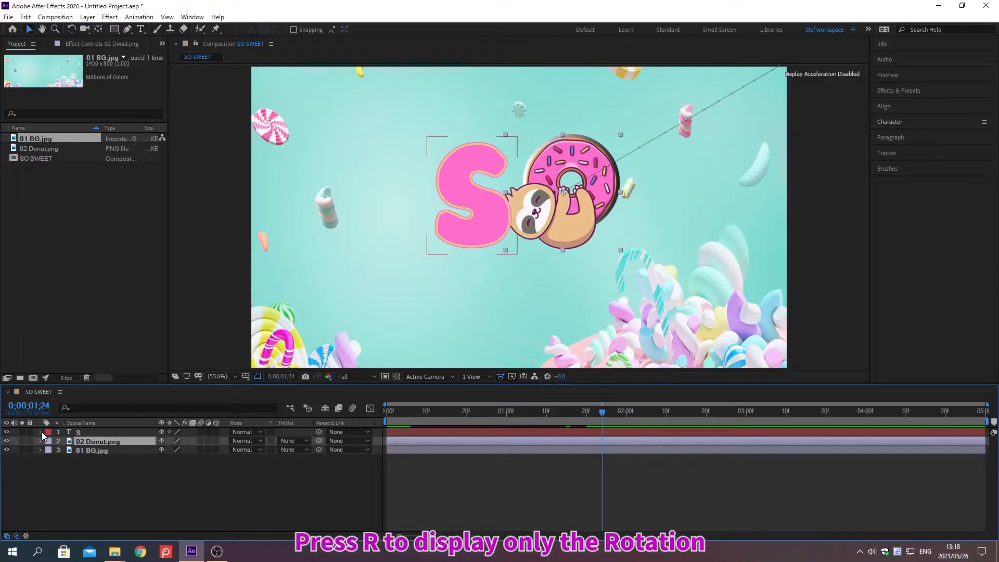
pyautogui.press('r')
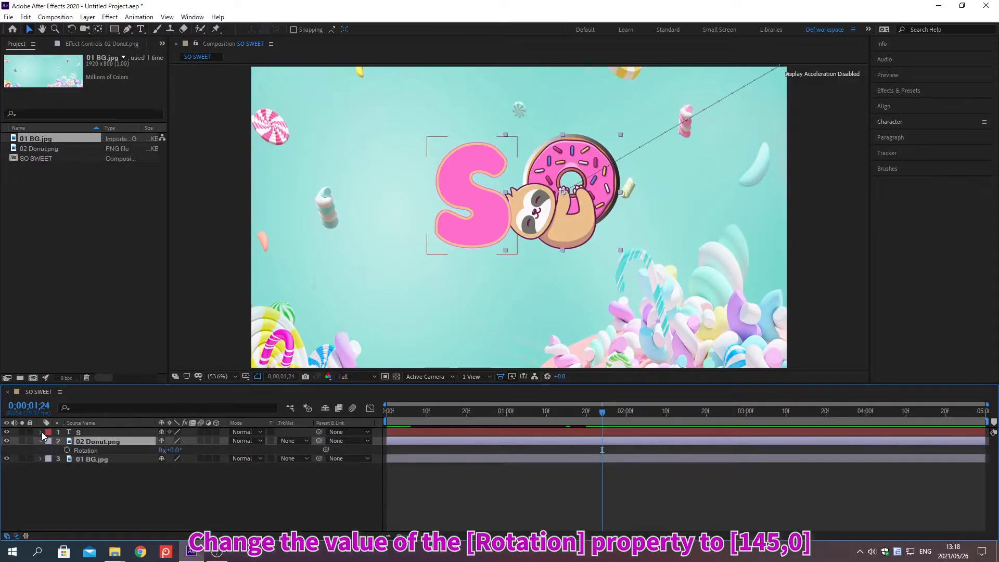
pyautogui.rightClick(85, 449)
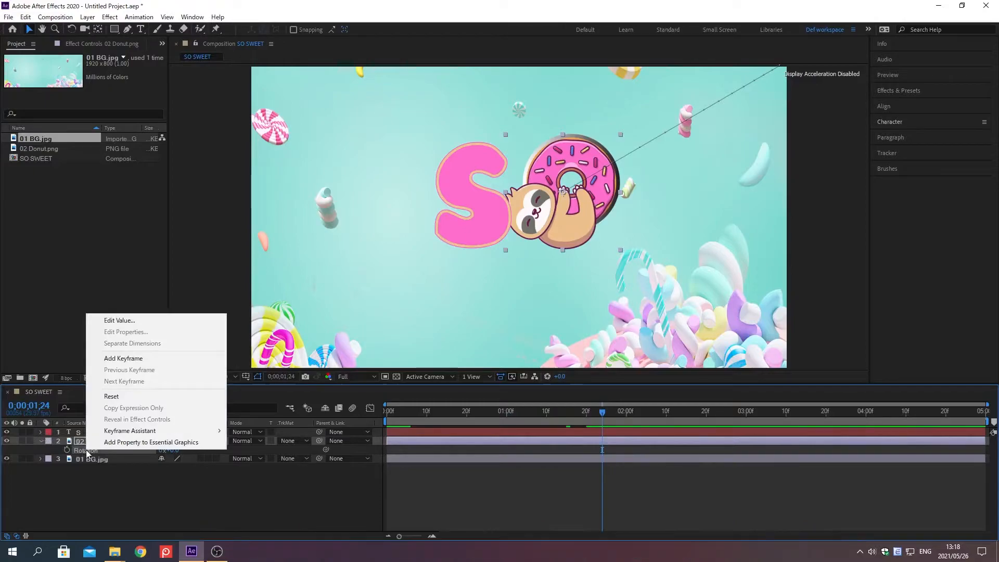
pyautogui.click(119, 321)
pyautogui.write('145')
pyautogui.press('Return')
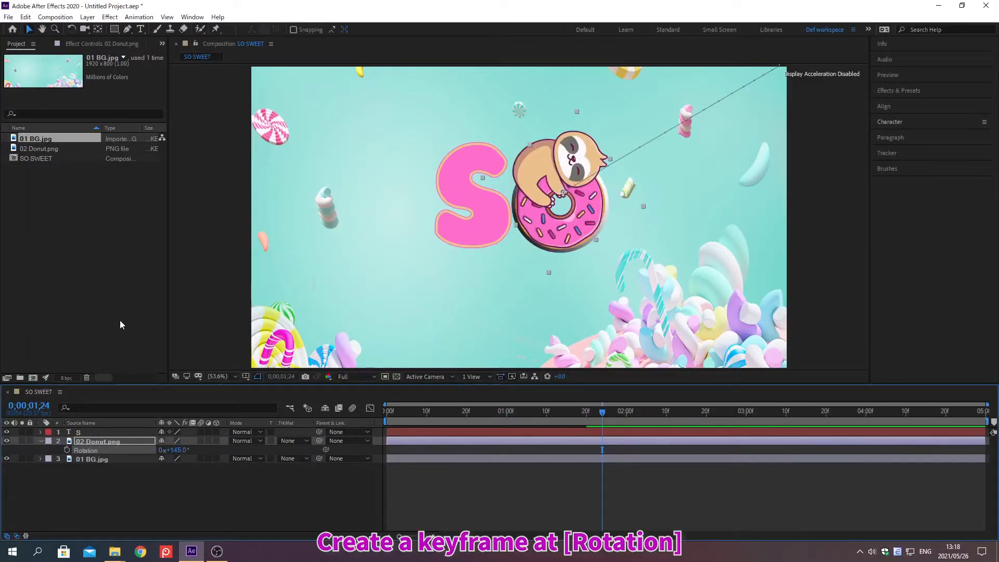
pyautogui.click(67, 451)
# At 0;00;02;00, keyframe the 02 Donut.png layer's Rotation at 0°.
pyautogui.hotkey('alt', 'shift', 'j')
pyautogui.write('0;00;02;0')
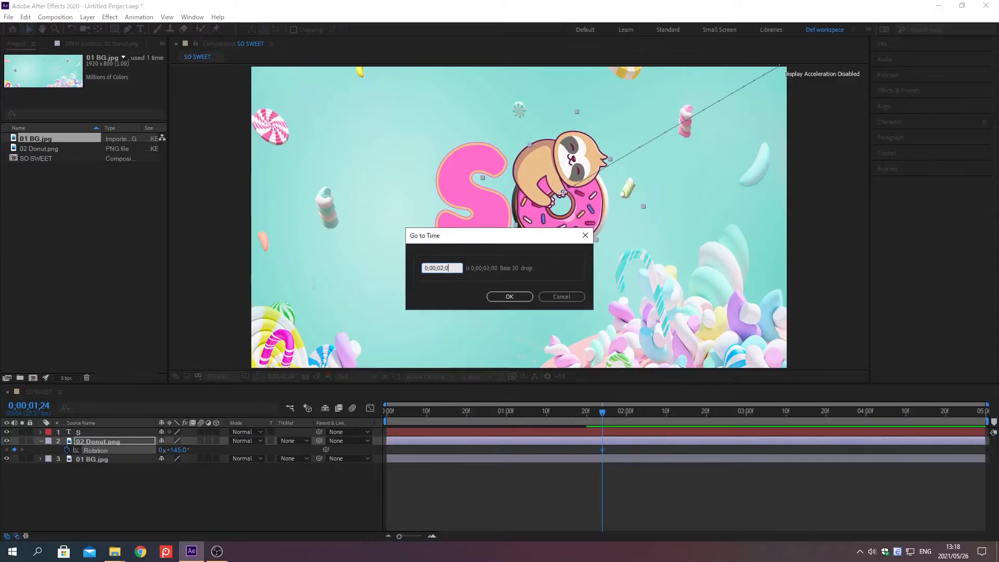
pyautogui.write('0')
pyautogui.press('Return')
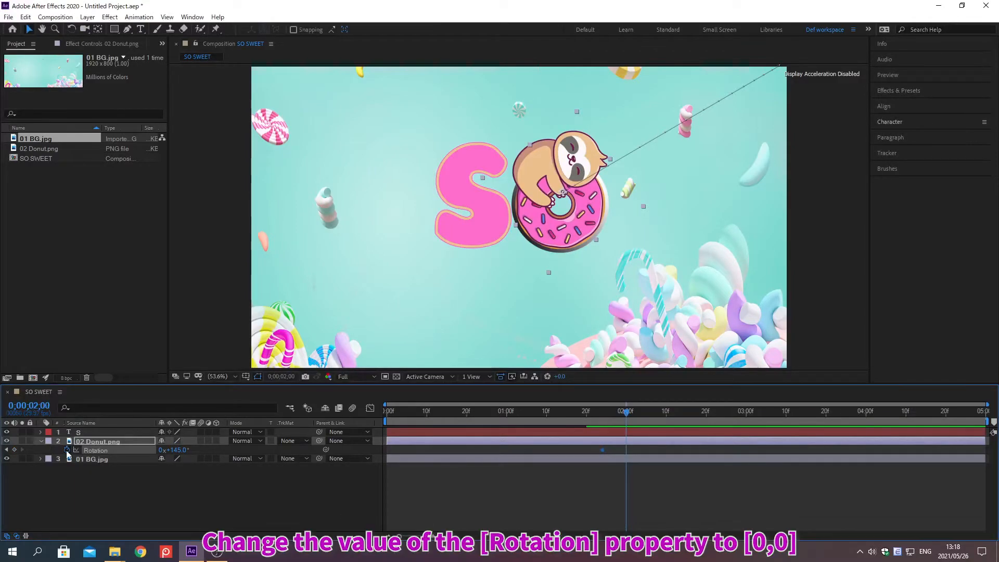
pyautogui.click(174, 449)
pyautogui.write('0')
pyautogui.press('Return')
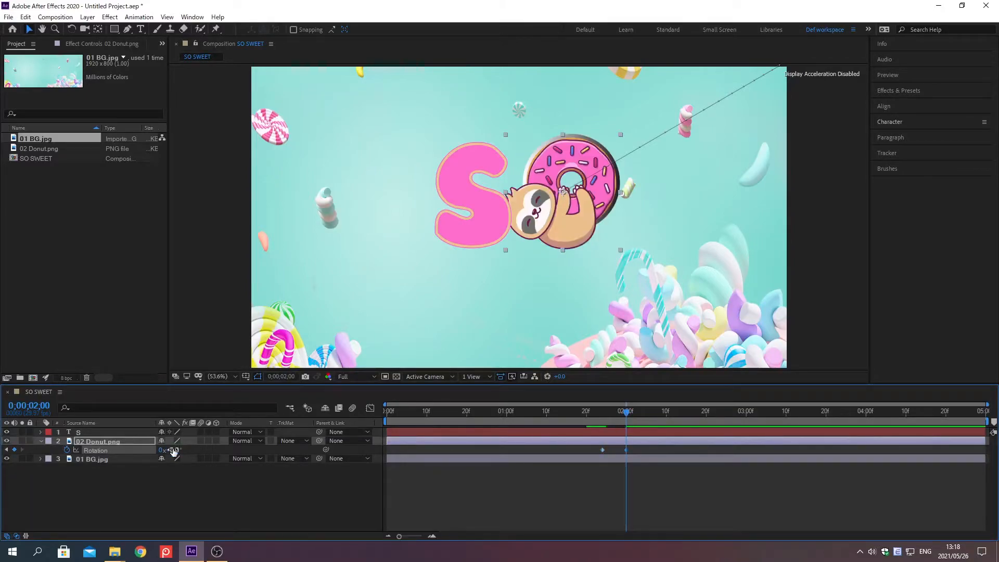
# At 0;00;02;06, keyframe the 02 Donut.png layer's Rotation at 60°.
pyautogui.hotkey('alt', 'shift', 'j')
pyautogui.write('0')
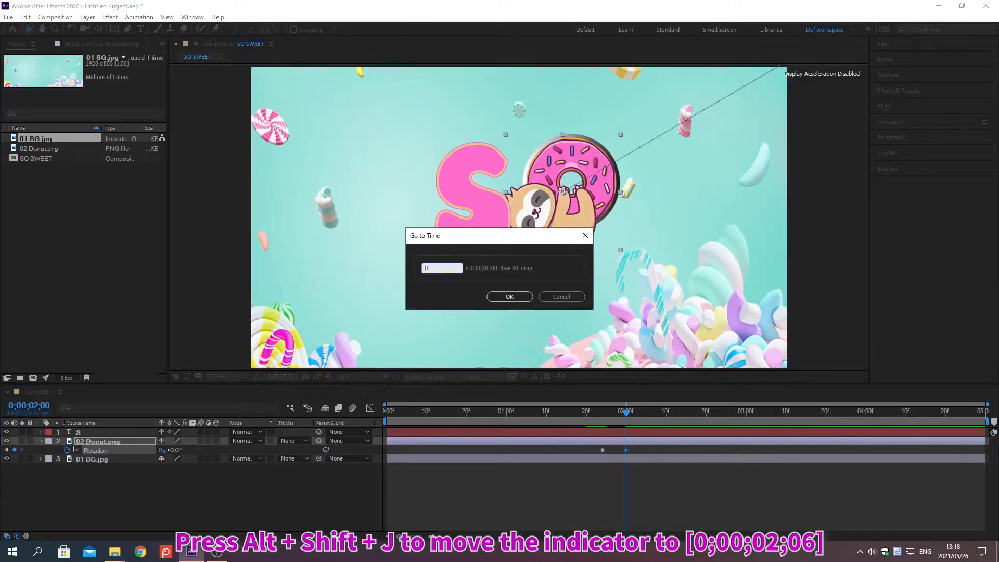
pyautogui.write(';00;02;06')
pyautogui.press('Return')
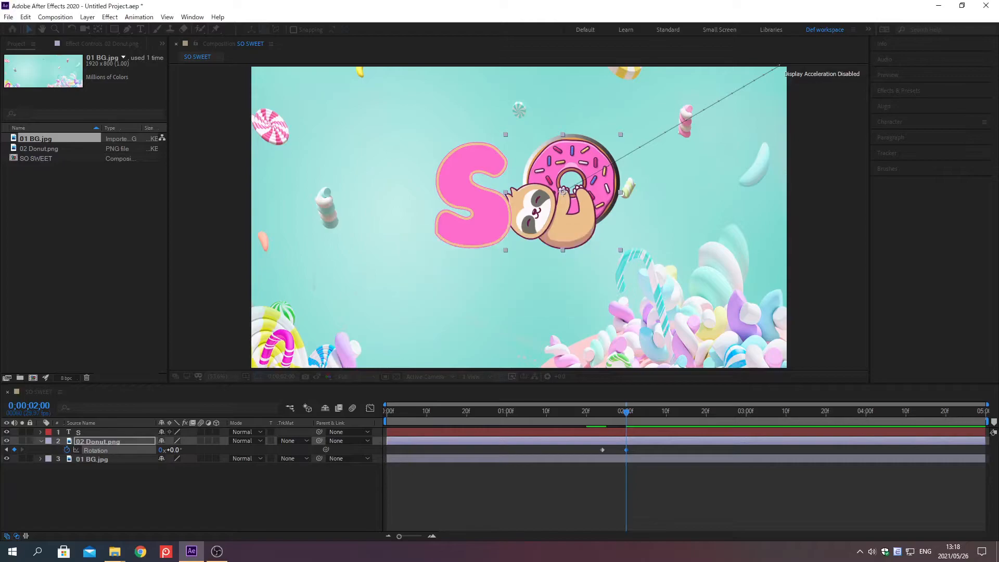
pyautogui.click(173, 451)
pyautogui.write('60')
pyautogui.press('Return')
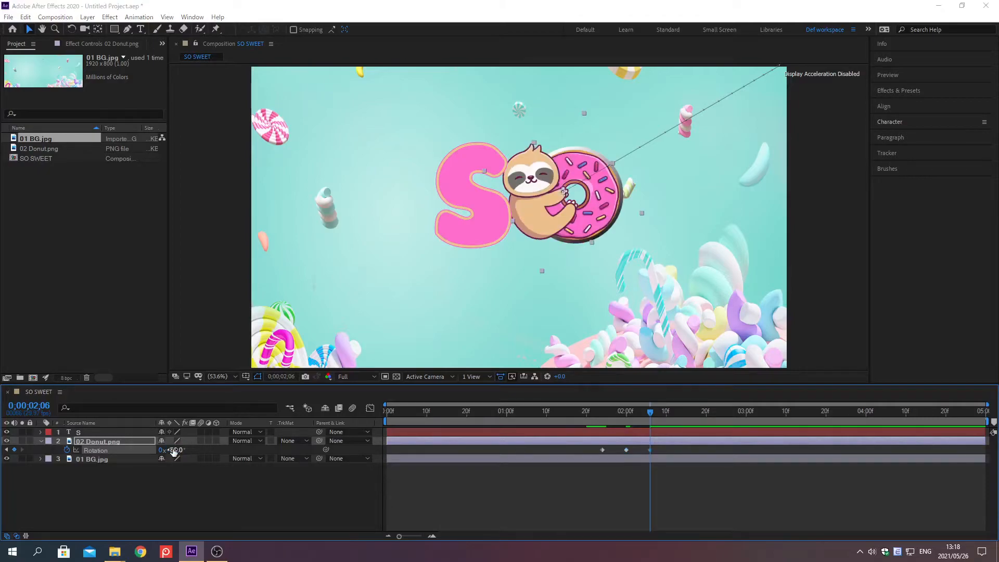
# At 0;00;02;12, keyframe the 02 Donut.png layer's Rotation at 20°.
pyautogui.hotkey('alt', 'shift', 'j')
pyautogui.write('0;')
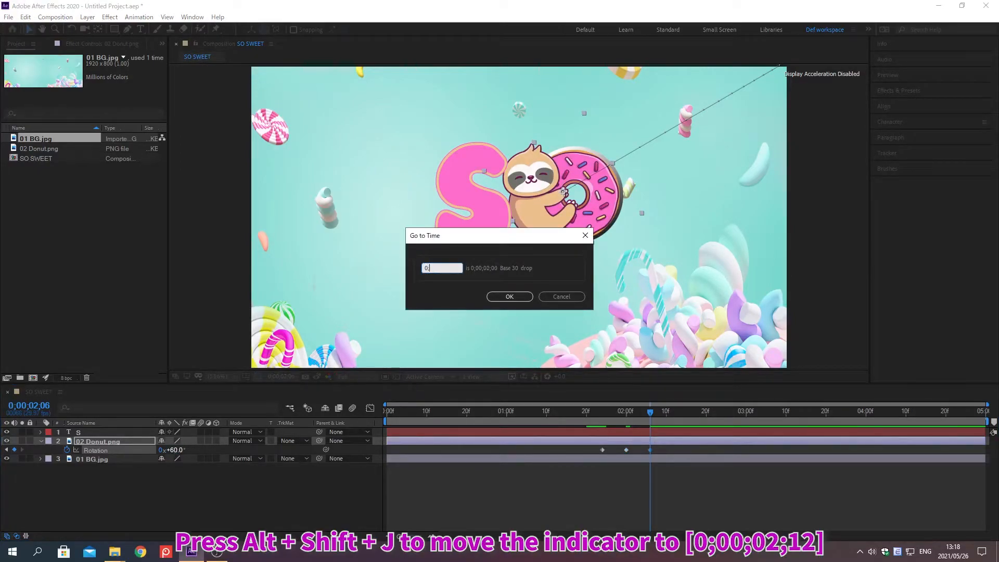
pyautogui.write('00;02;12')
pyautogui.press('Return')
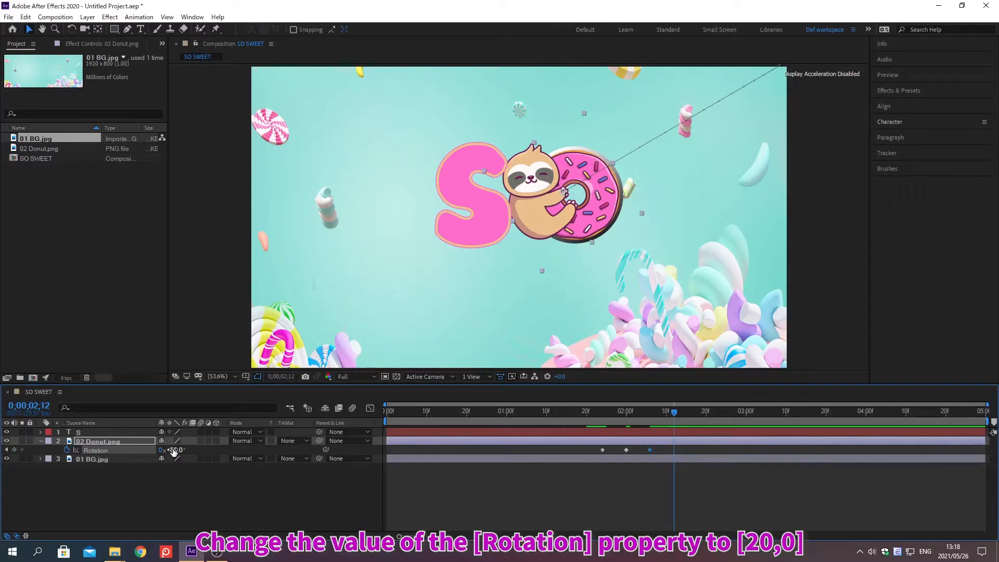
pyautogui.click(173, 450)
pyautogui.write('20')
pyautogui.press('Return')
# At 0;00;02;18, keyframe the 02 Donut.png layer's Rotation at 30°.
pyautogui.hotkey('alt', 'shift', 'j')
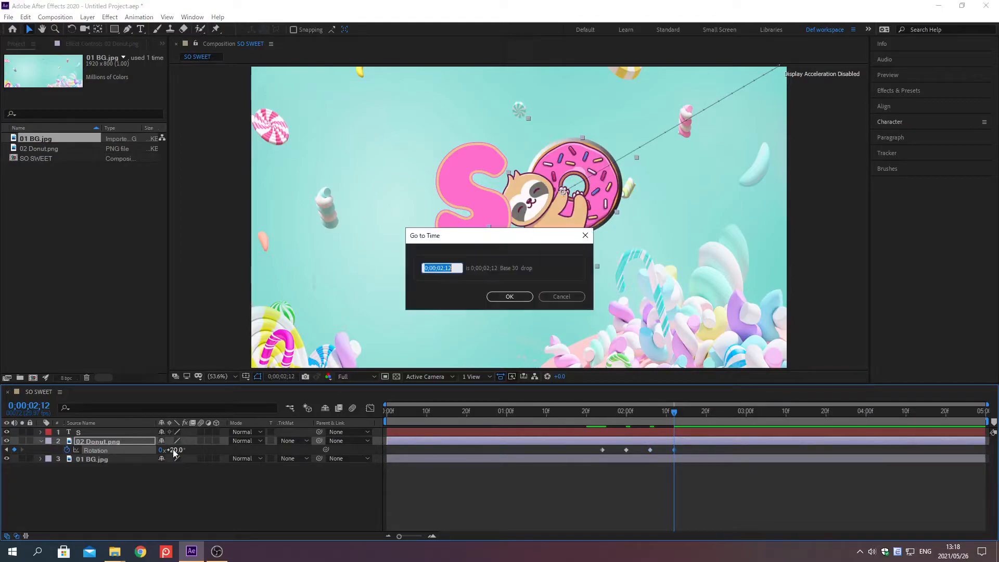
pyautogui.write('0;0')
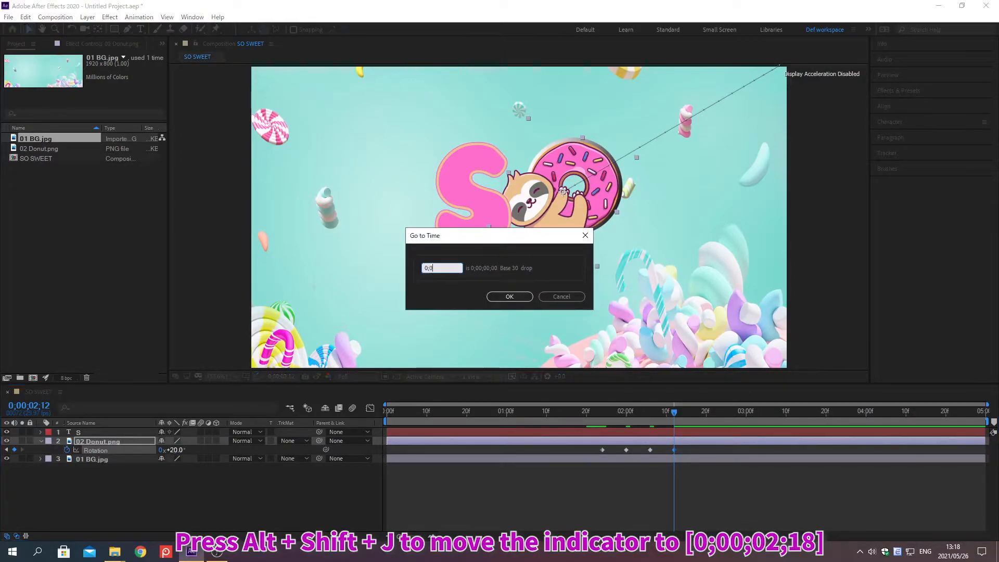
pyautogui.write('0;02;18')
pyautogui.press('Return')
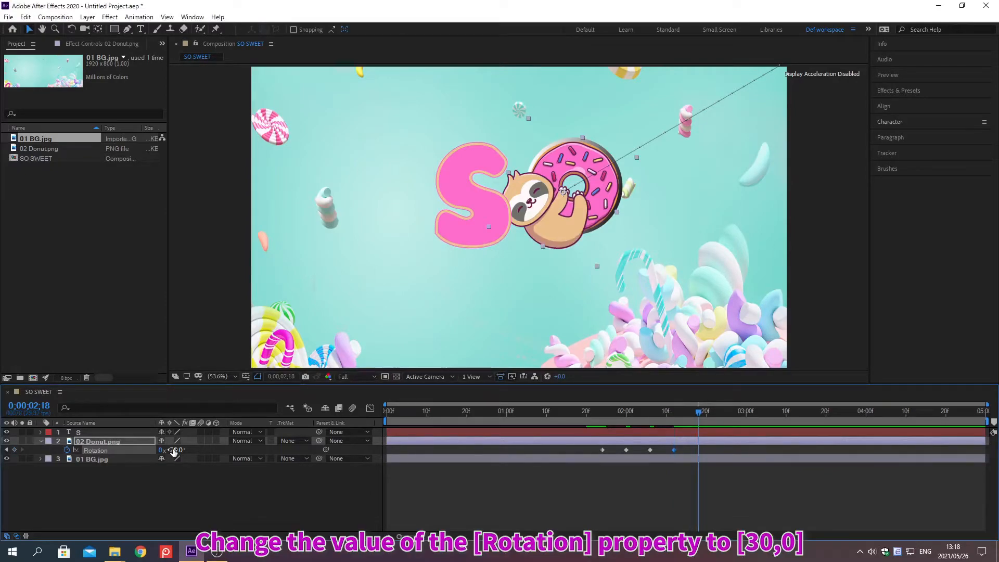
pyautogui.click(173, 451)
pyautogui.write('30')
pyautogui.press('Return')
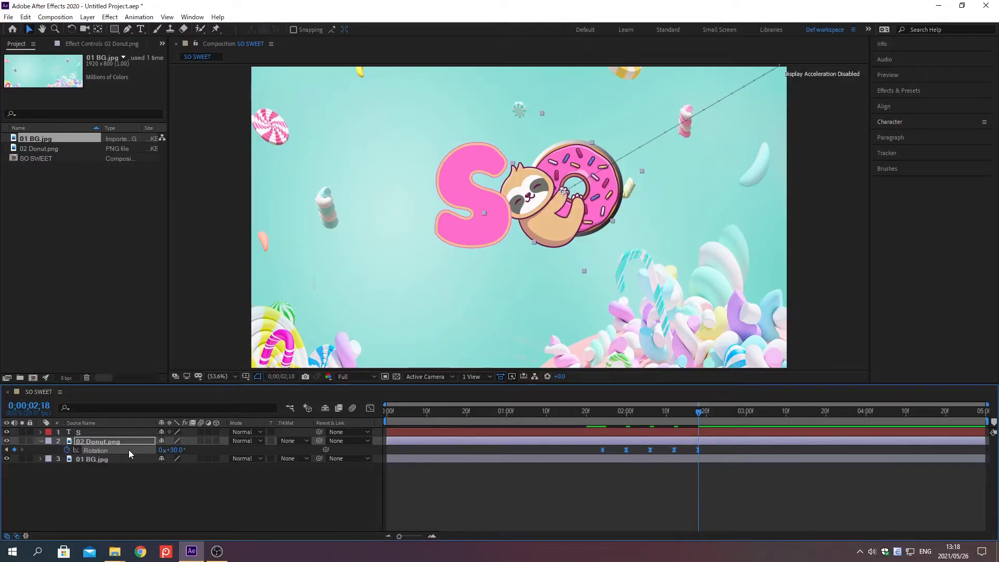
# Easy Ease the donut's Rotation keyframes and reshape their speed graph with shorter incoming and longer outgoing handles, peaking just before each following keyframe.
pyautogui.click(370, 409)
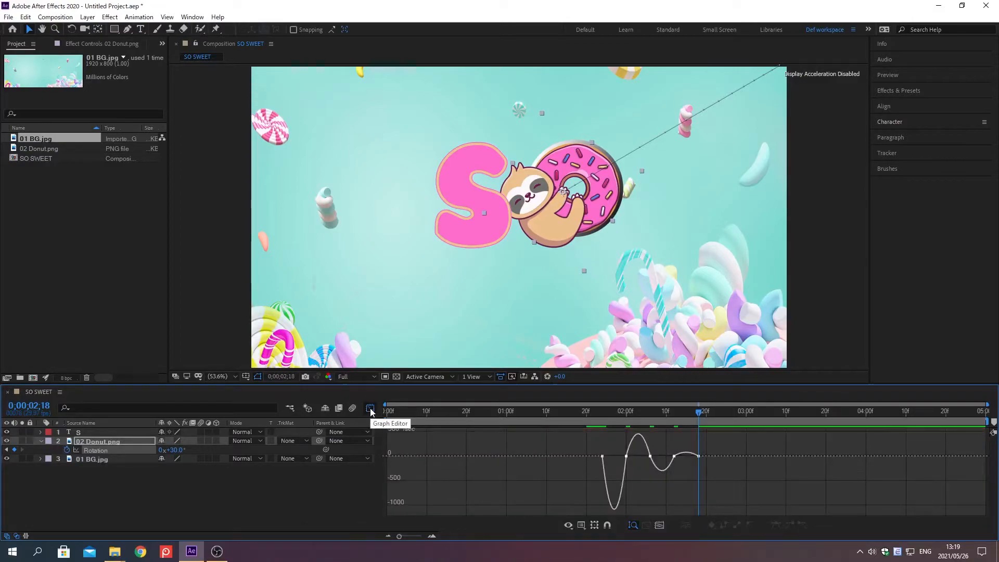
pyautogui.click(95, 451)
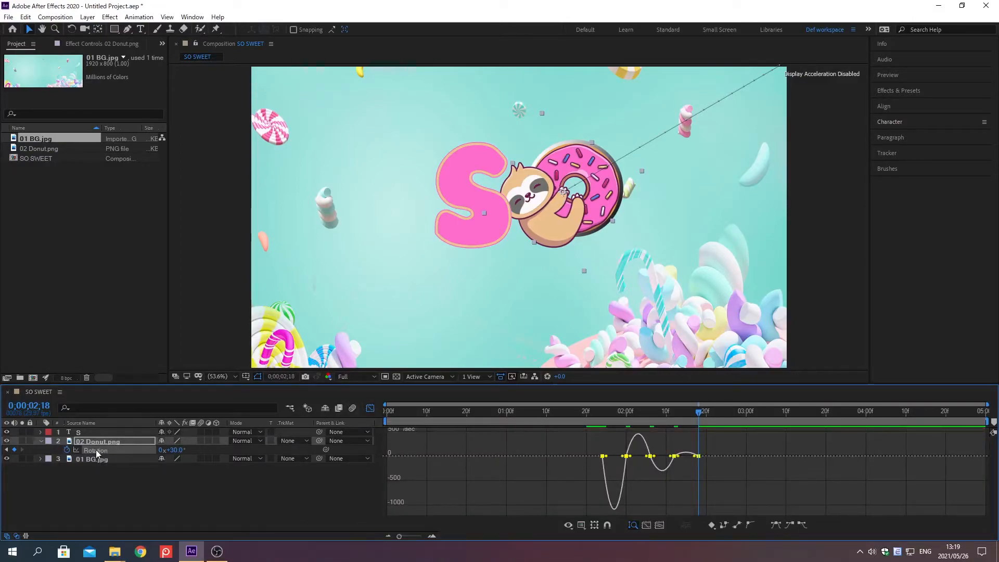
pyautogui.click(643, 526)
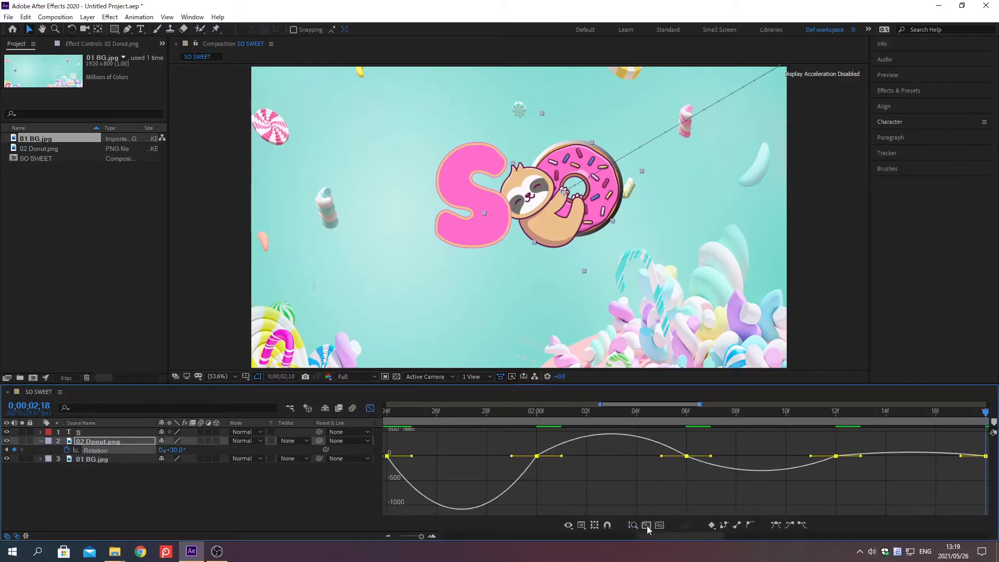
pyautogui.click(582, 526)
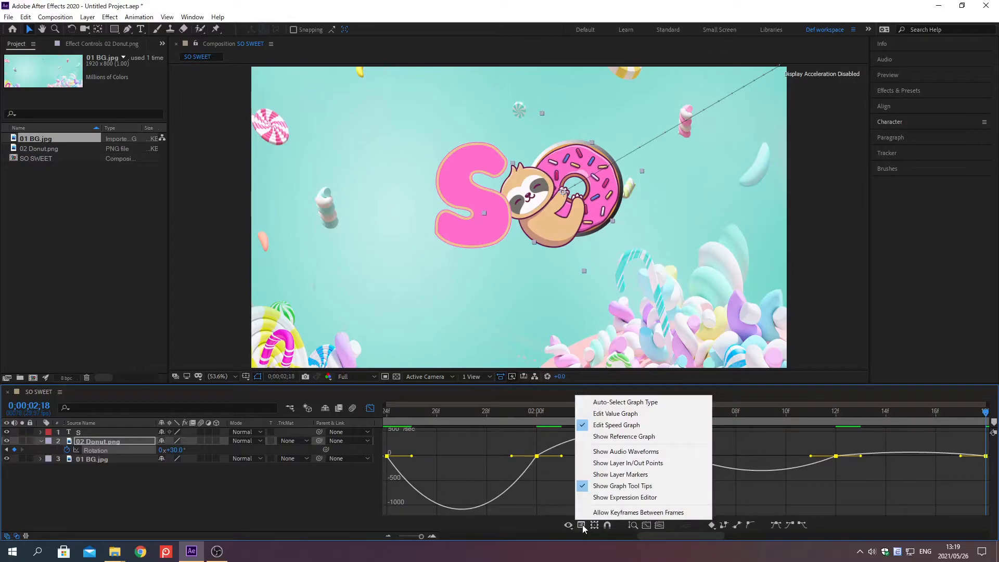
pyautogui.click(618, 426)
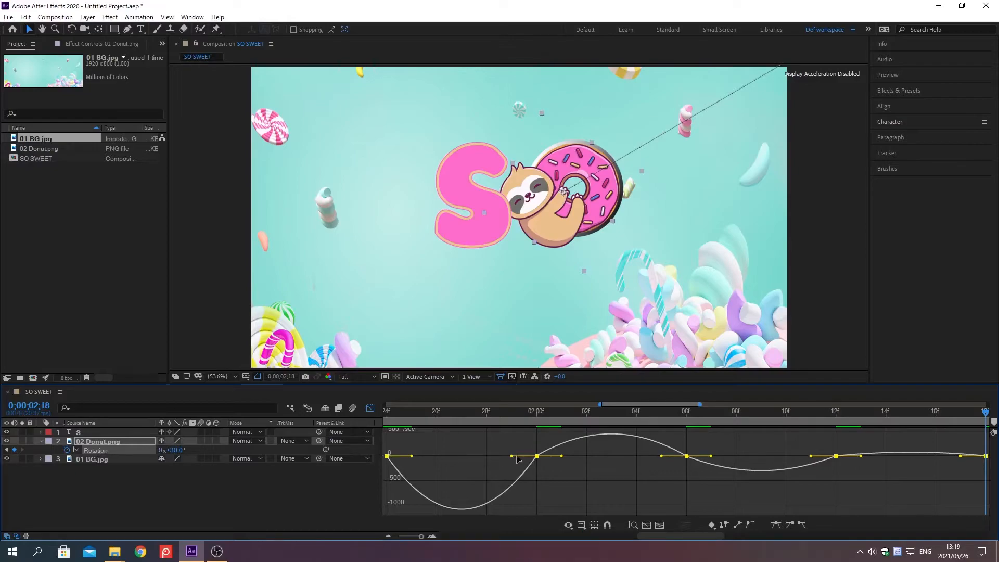
pyautogui.moveTo(517, 456); pyautogui.dragTo(521, 456)
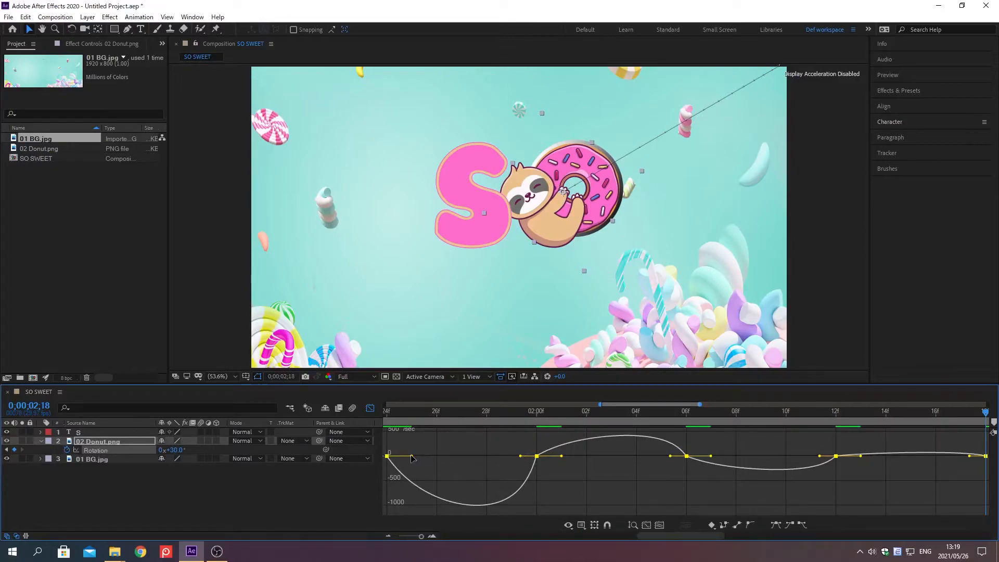
pyautogui.moveTo(411, 457); pyautogui.dragTo(467, 456)
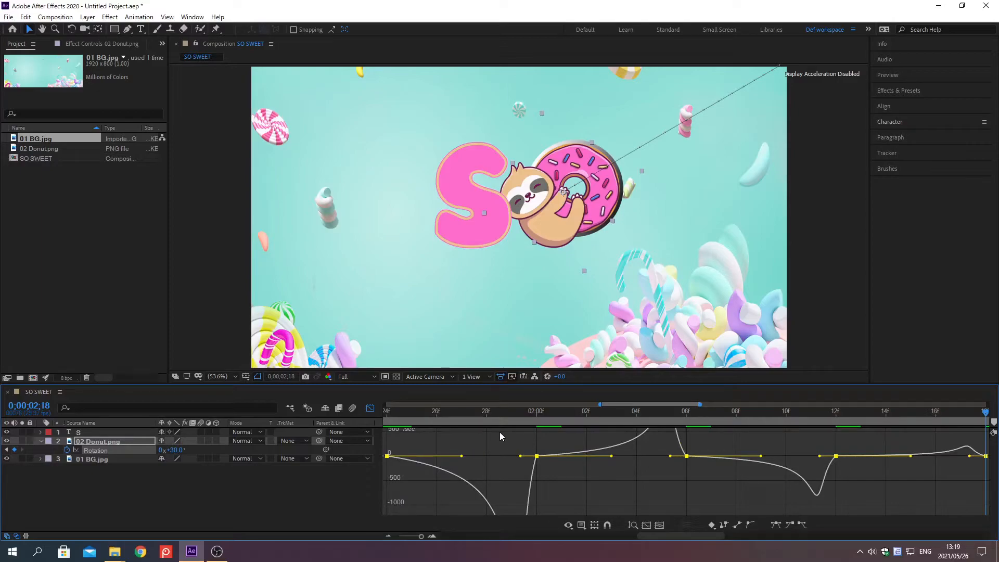
# Apply Easy Ease to the donut's Rotation keyframes from 0;00;02;00 to 0;00;02;12 and return to the layer-bar timeline view.
pyautogui.moveTo(500, 432); pyautogui.dragTo(885, 480)
pyautogui.press('F9')
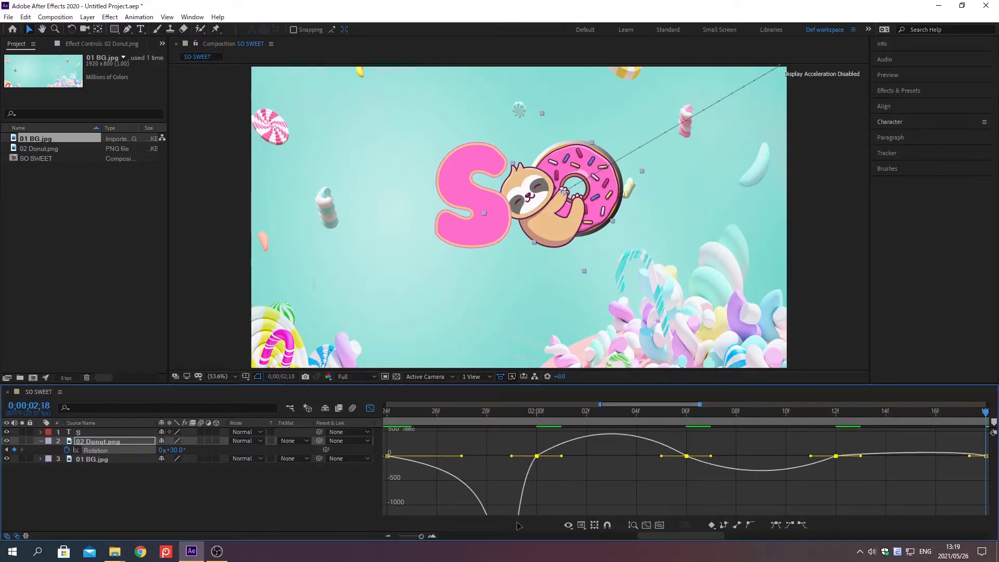
pyautogui.moveTo(421, 536); pyautogui.dragTo(398, 537)
pyautogui.click(370, 408)
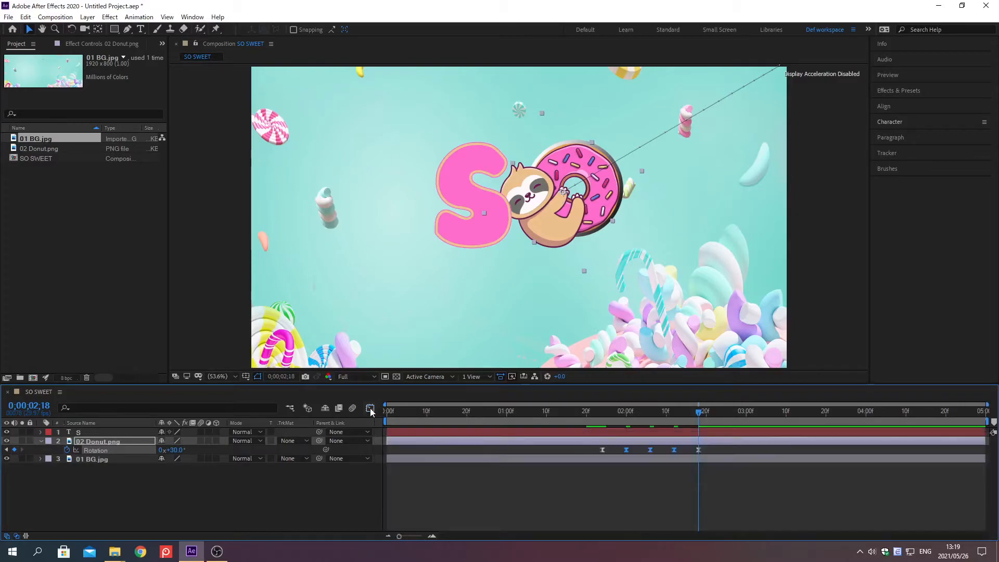
# Move the 02 Donut.png layer above the S text layer and pre-compose both as SO, moving all attributes into the new composition.
pyautogui.click(42, 441)
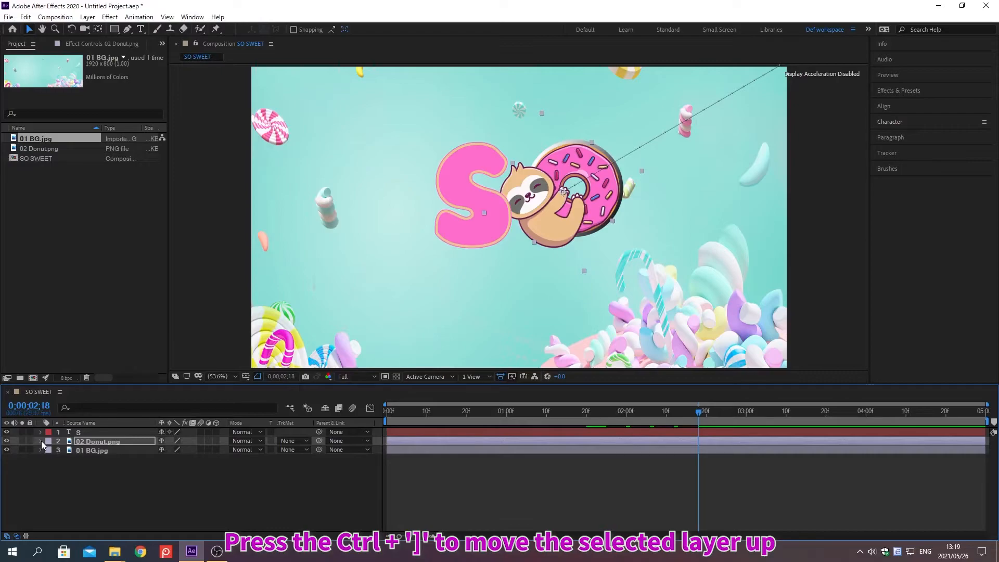
pyautogui.hotkey('ctrl', ']')
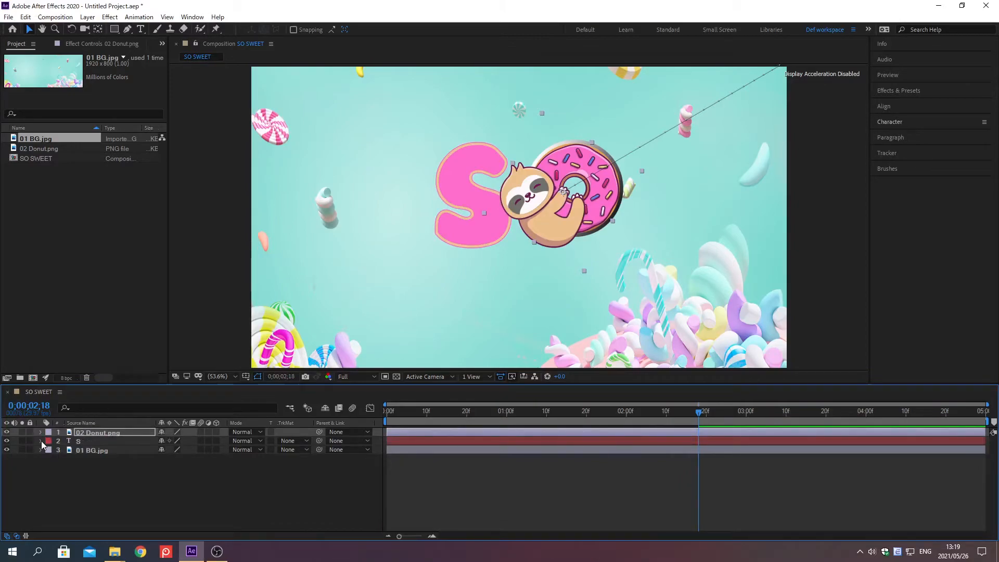
pyautogui.keyDown('shift'); pyautogui.click(88, 440); pyautogui.keyUp('shift')
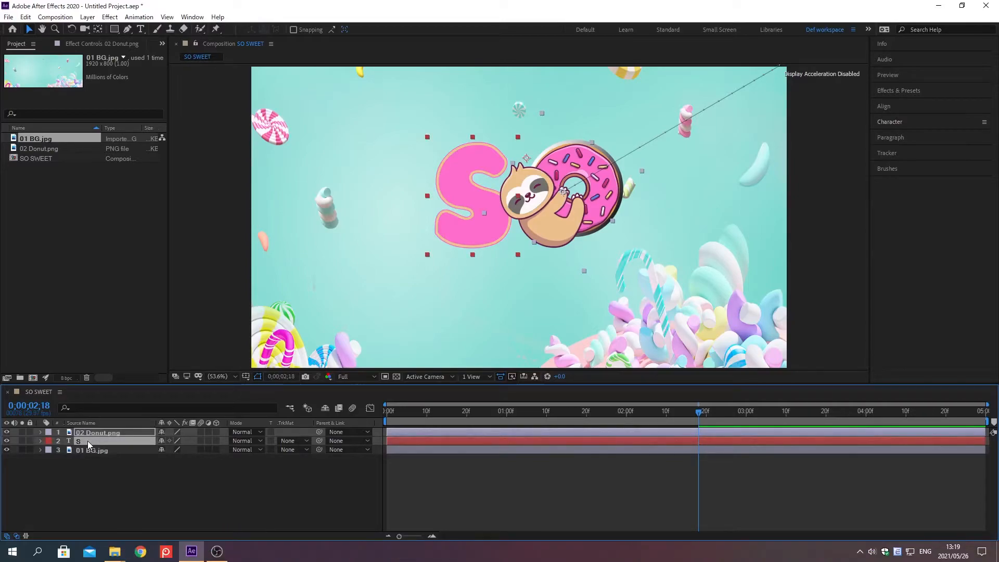
pyautogui.hotkey('ctrl', 'shift', 'c')
pyautogui.write('SO')
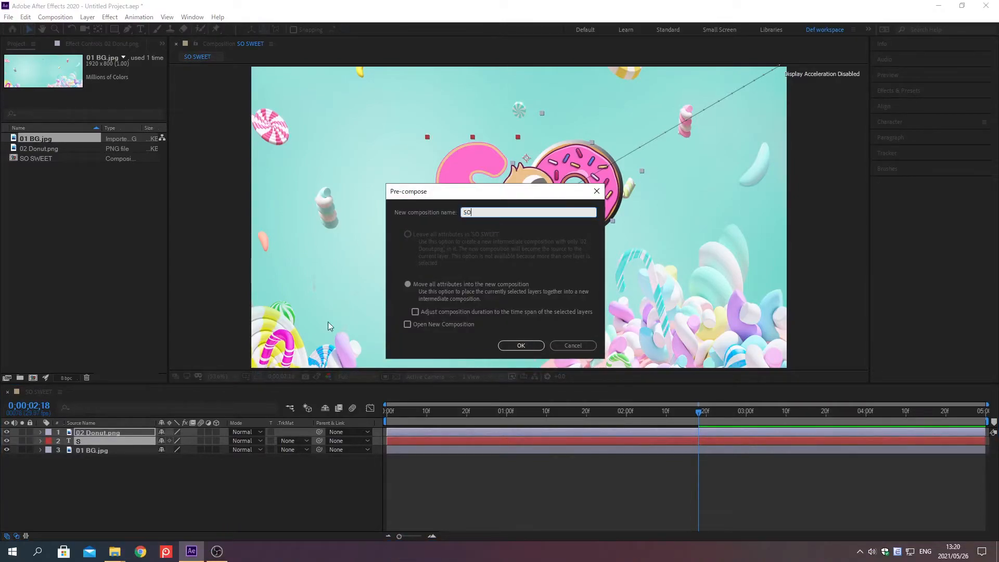
pyautogui.click(403, 287)
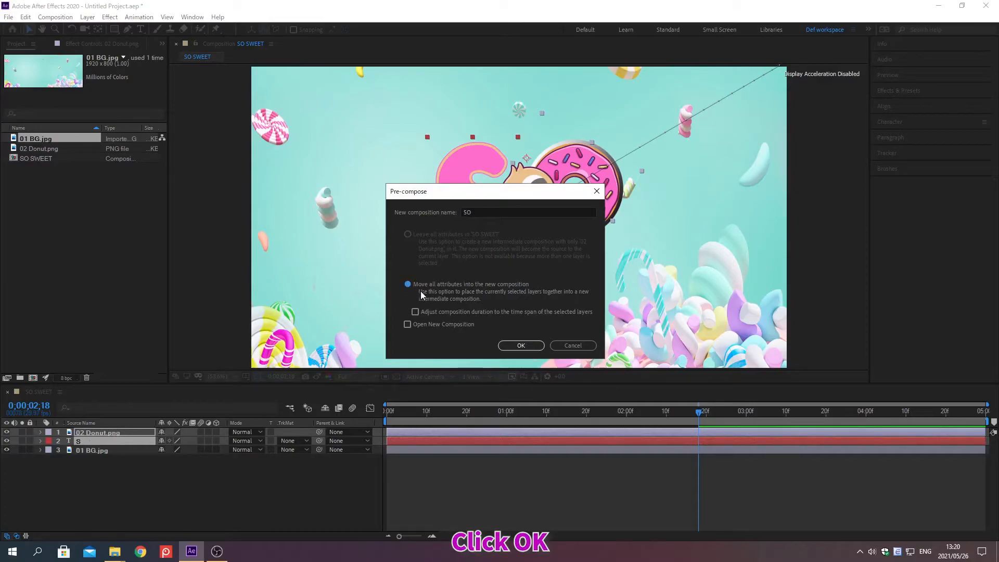
pyautogui.click(521, 346)
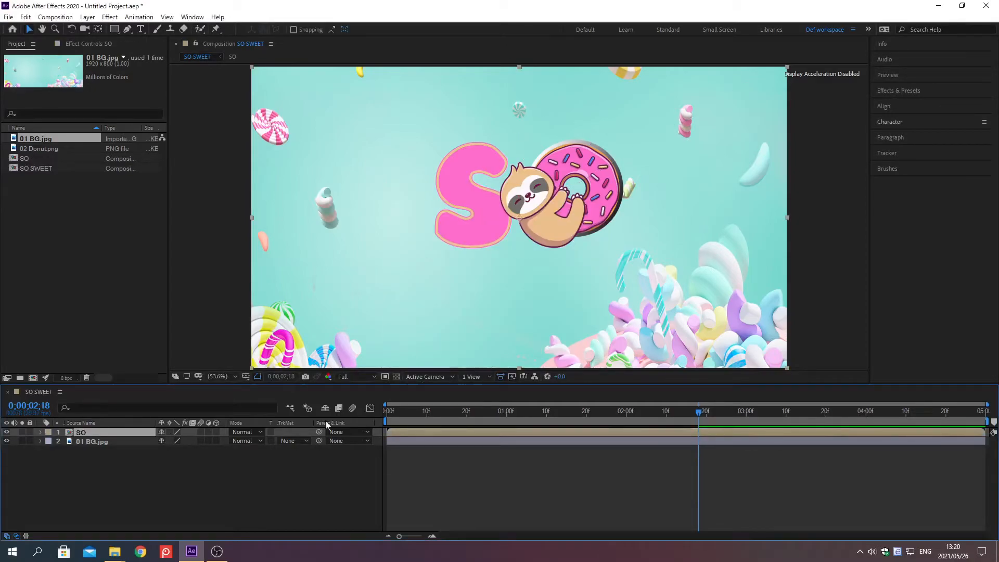
# Add a text layer reading Sweet below the SO lettering.
pyautogui.click(130, 495)
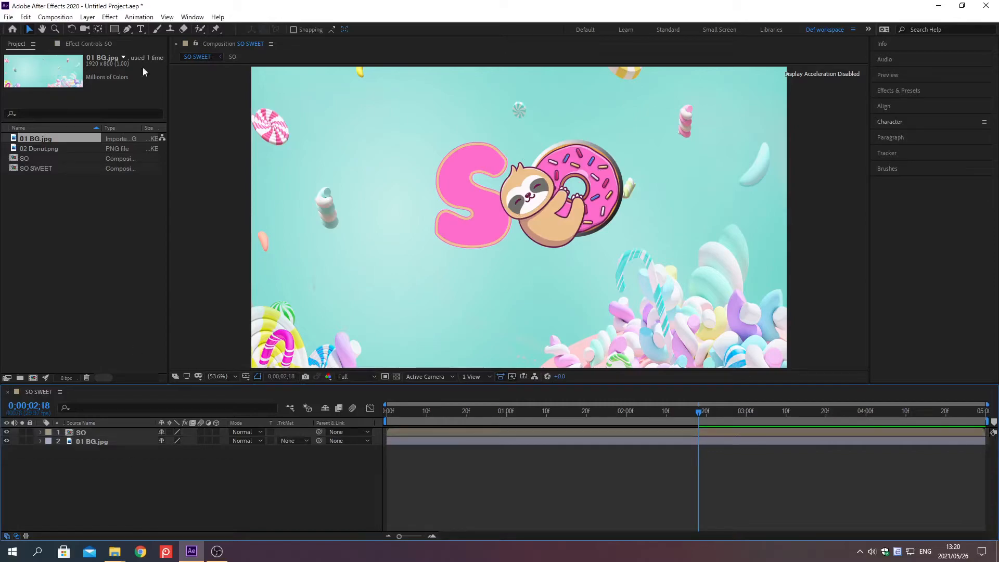
pyautogui.click(143, 30)
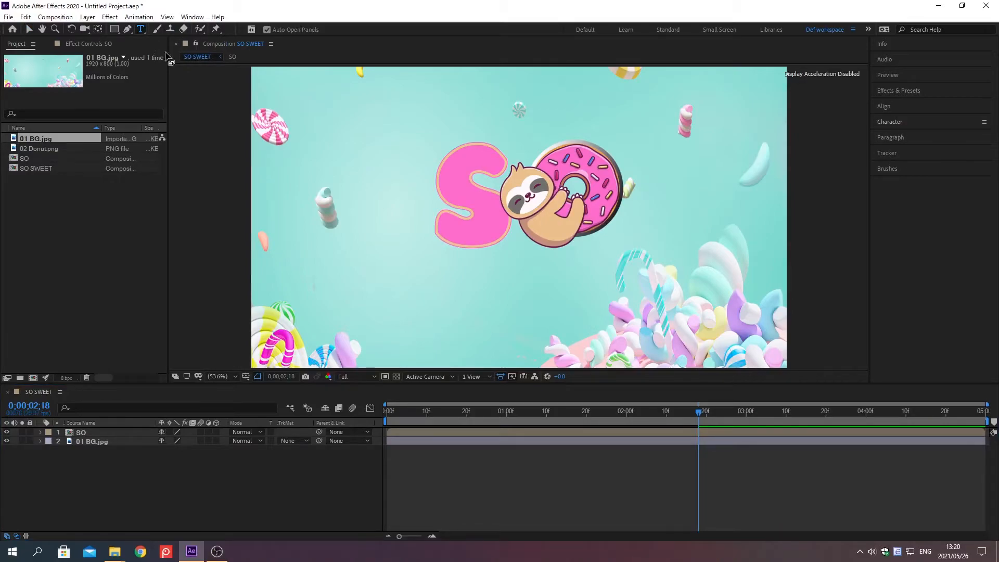
pyautogui.click(420, 310)
pyautogui.write('Sweet')
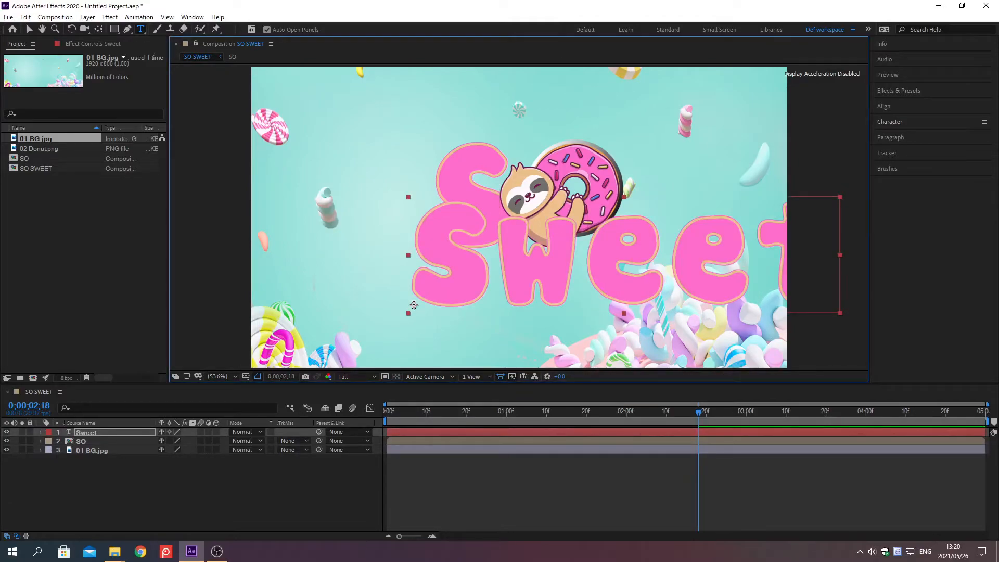
# Set the Sweet text's fill color to FE6DCB and its font size to 300 px.
pyautogui.click(890, 123)
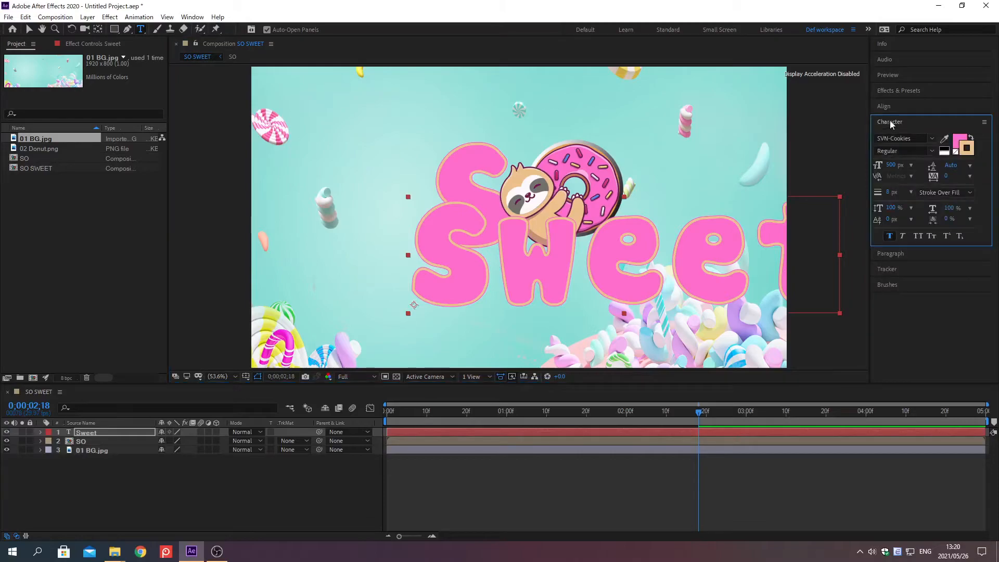
pyautogui.click(960, 143)
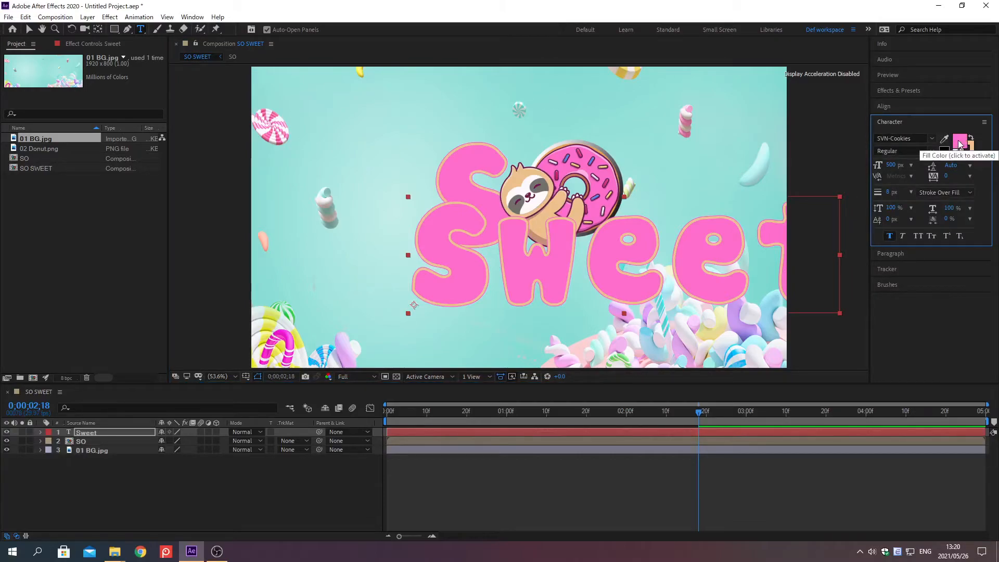
pyautogui.click(960, 143)
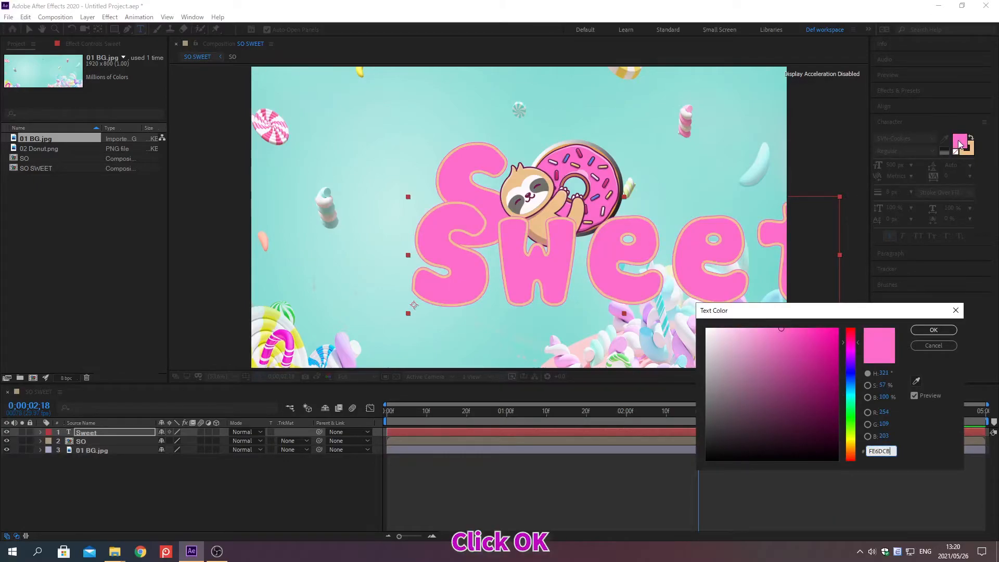
pyautogui.click(933, 330)
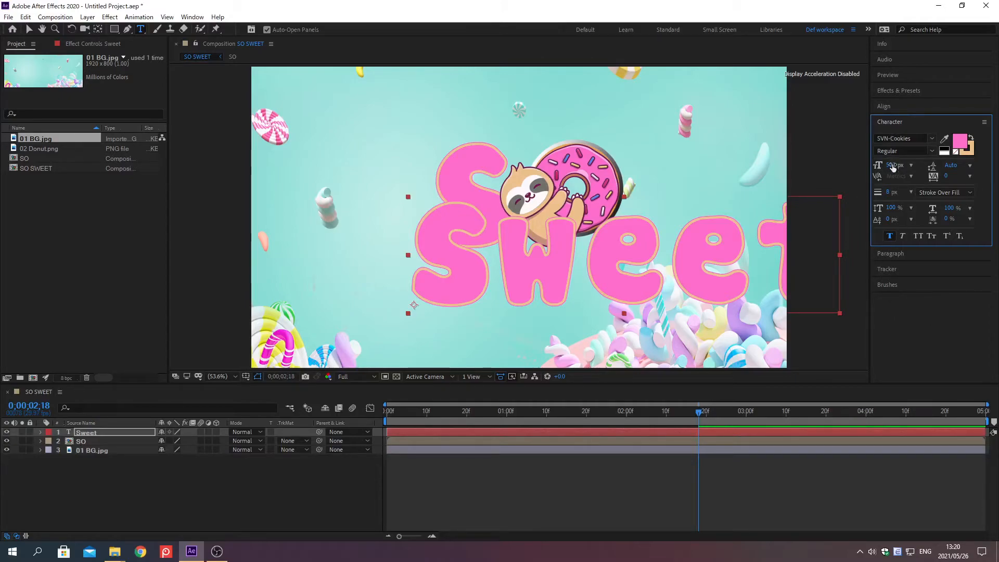
pyautogui.moveTo(893, 165)
pyautogui.mouseDown()
pyautogui.moveTo(884, 165)
pyautogui.moveTo(893, 165)
pyautogui.mouseUp()
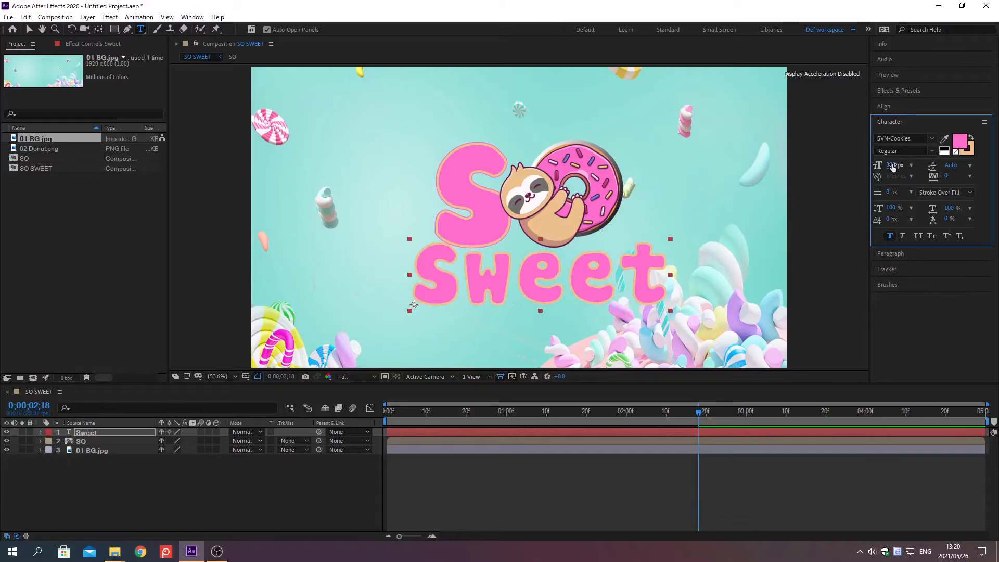
# Set the Sweet text's stroke color to 4B808D.
pyautogui.click(971, 152)
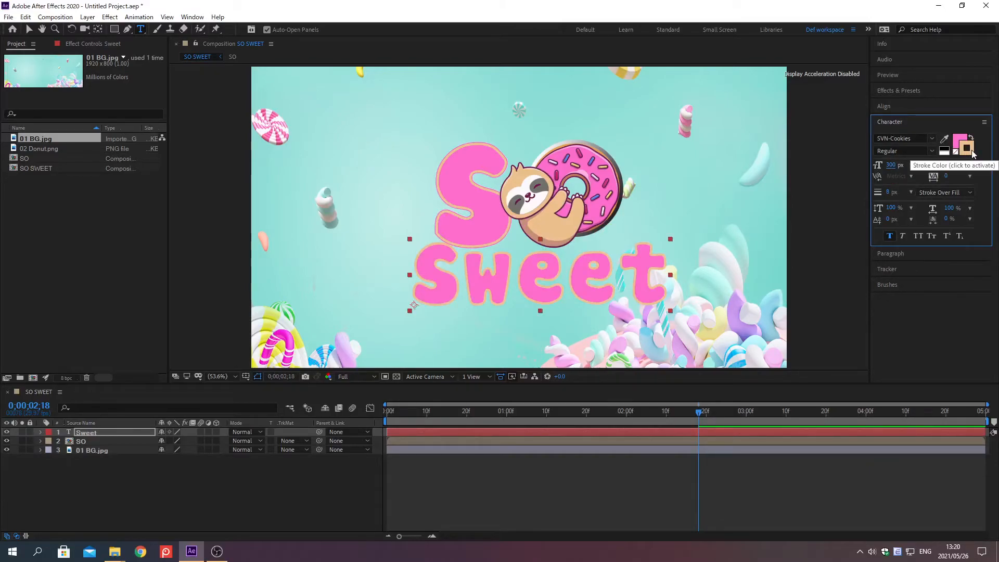
pyautogui.click(971, 152)
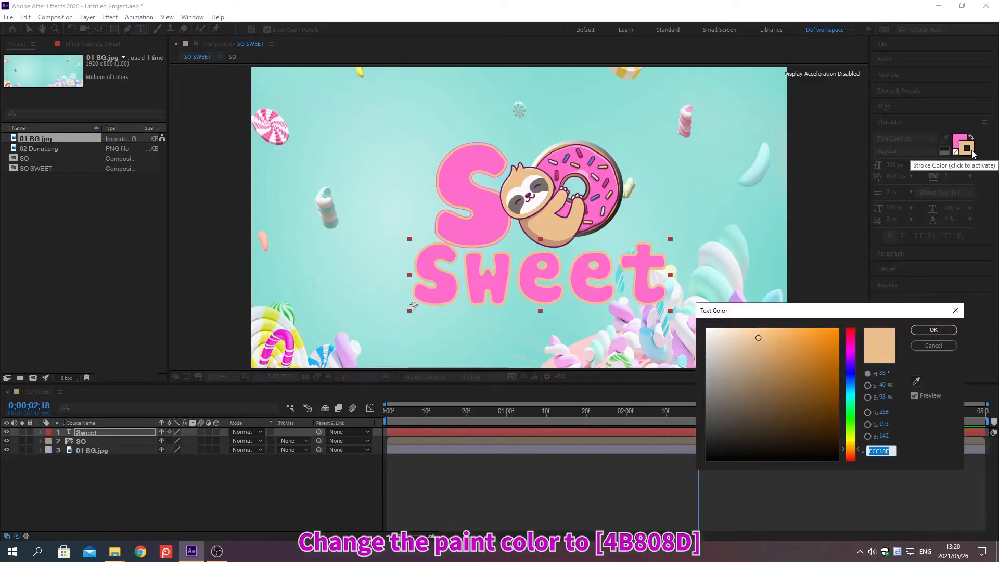
pyautogui.write('4B80')
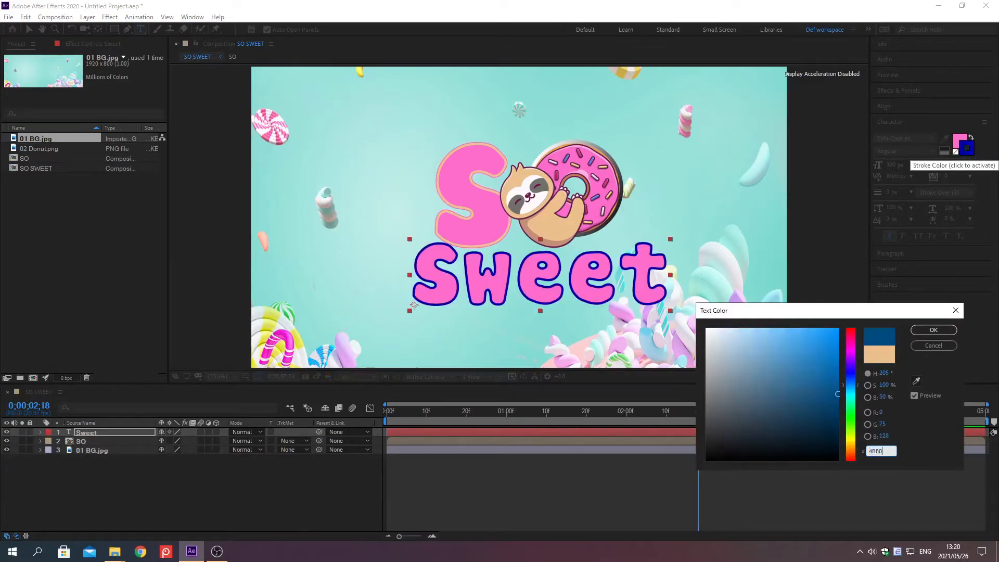
pyautogui.write('8D')
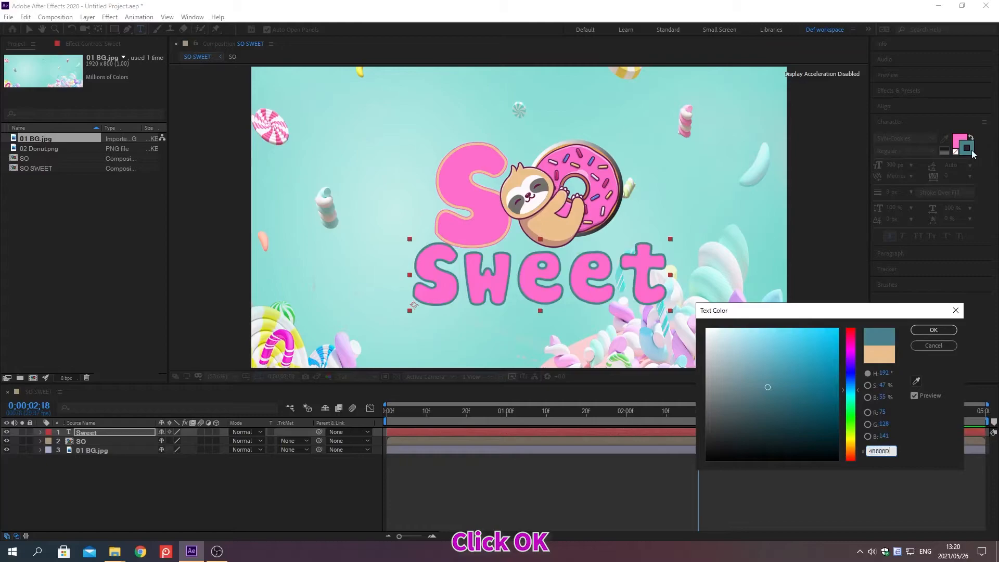
pyautogui.click(933, 331)
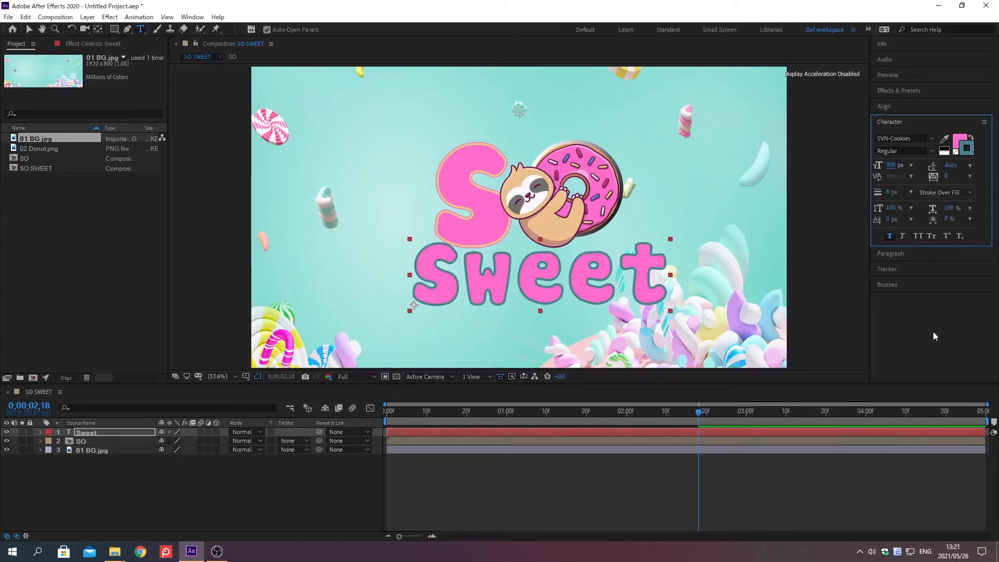
pyautogui.click(890, 121)
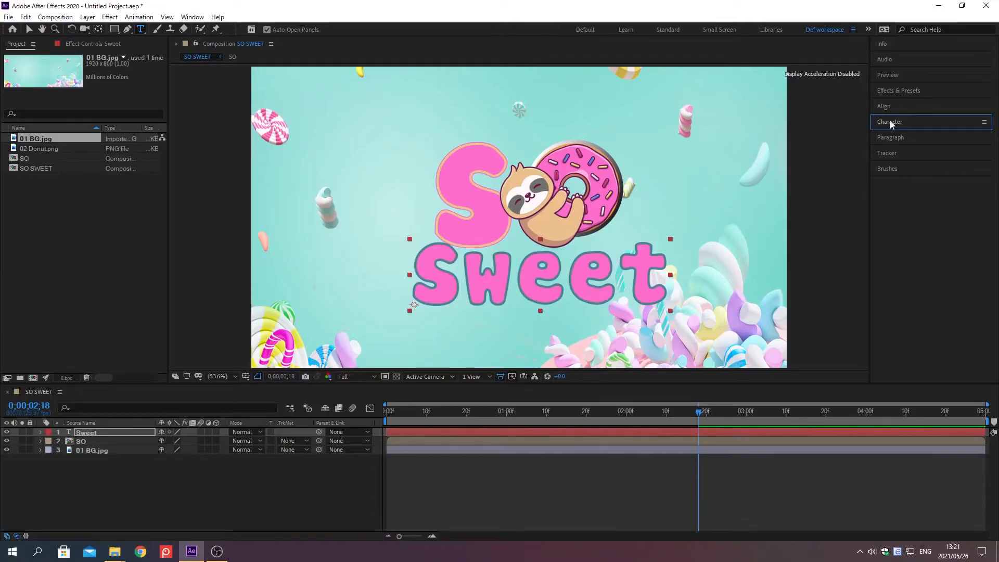
# Center the Sweet layer's anchor point in its text and trim the layer's start to 0;00;02;18.
pyautogui.hotkey('alt', 'shift', 'j')
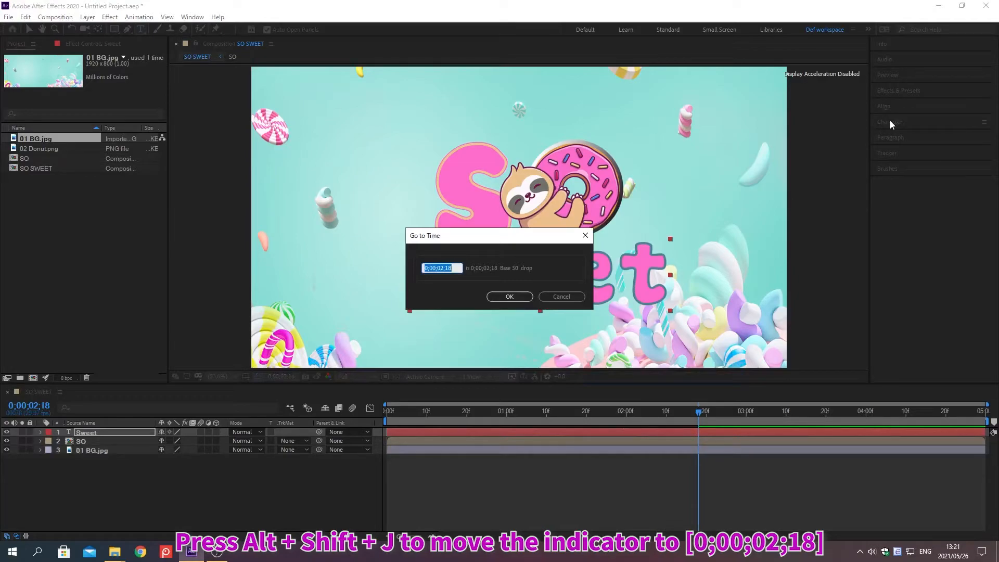
pyautogui.write('0;00;02;18')
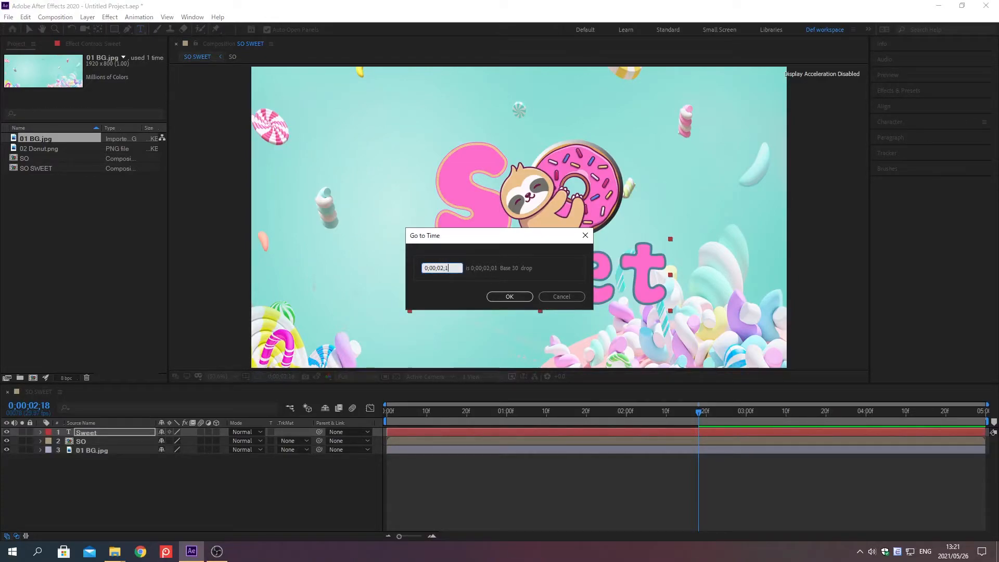
pyautogui.press('Return')
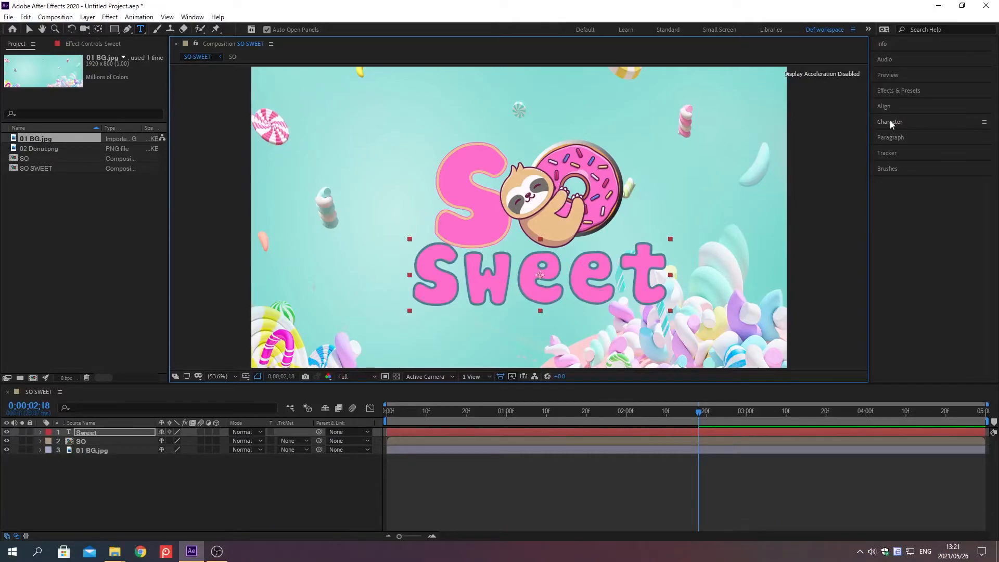
pyautogui.hotkey('alt', '[')
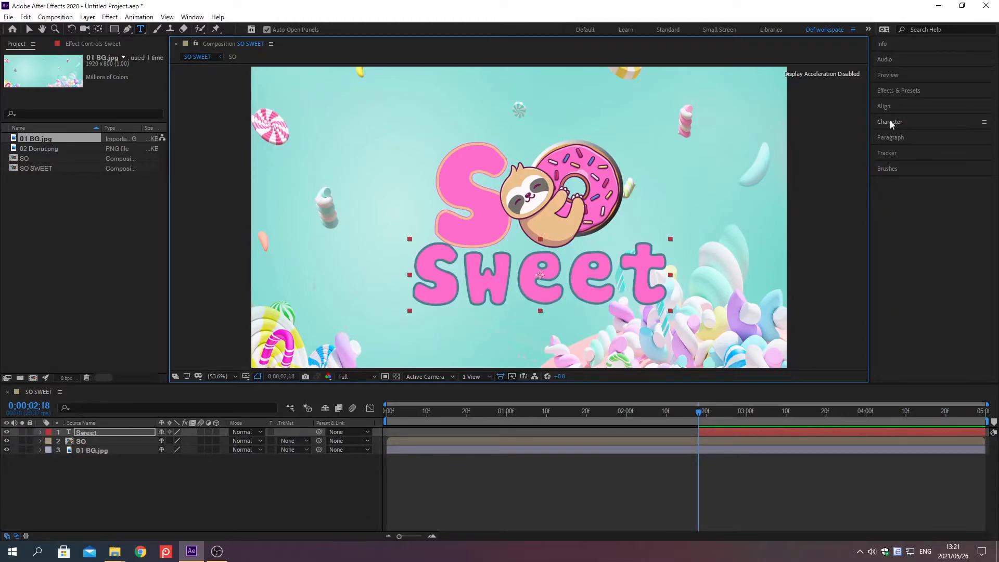
# At 0;00;02;18, keyframe the Sweet layer's Scale at 0%.
pyautogui.press('s')
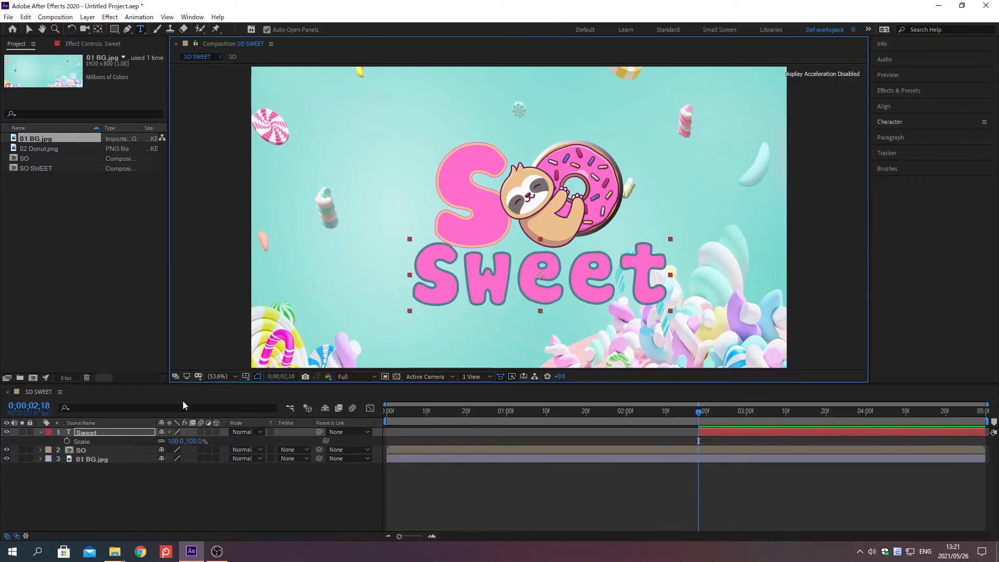
pyautogui.rightClick(82, 442)
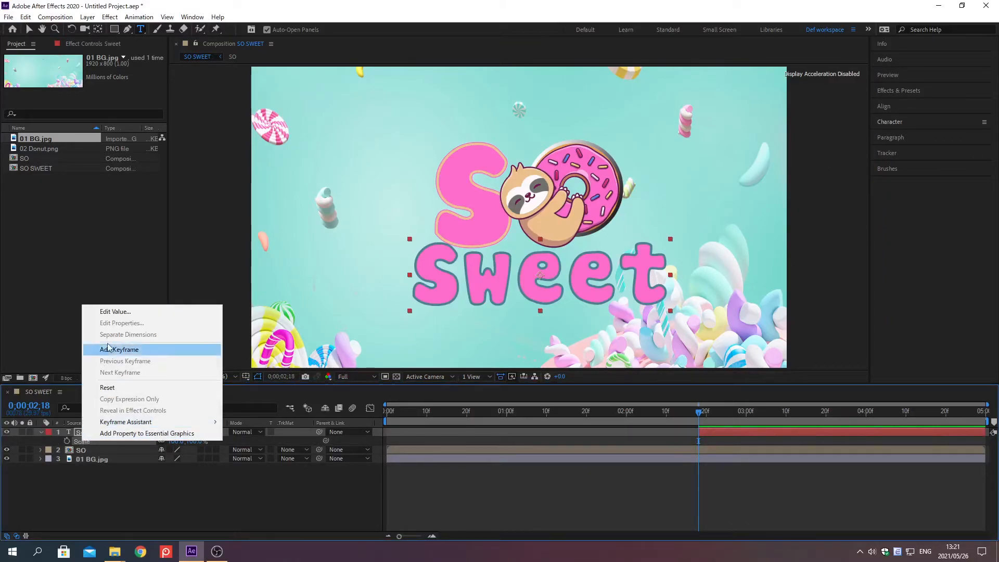
pyautogui.click(115, 311)
pyautogui.write('0')
pyautogui.press('Return')
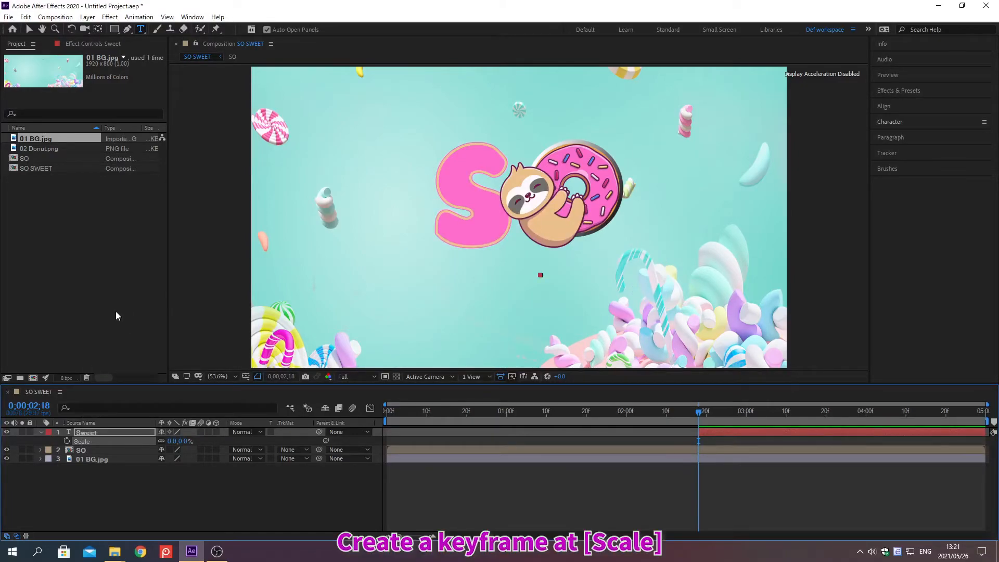
pyautogui.click(66, 441)
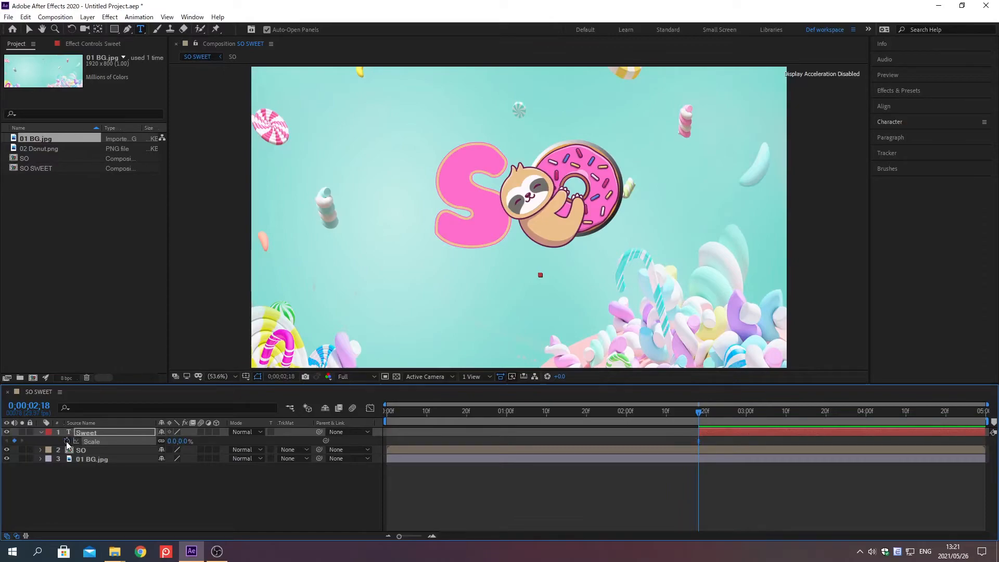
# At 0;00;02;28, keyframe the Sweet layer's Scale at 100%.
pyautogui.hotkey('alt', 'shift', 'j')
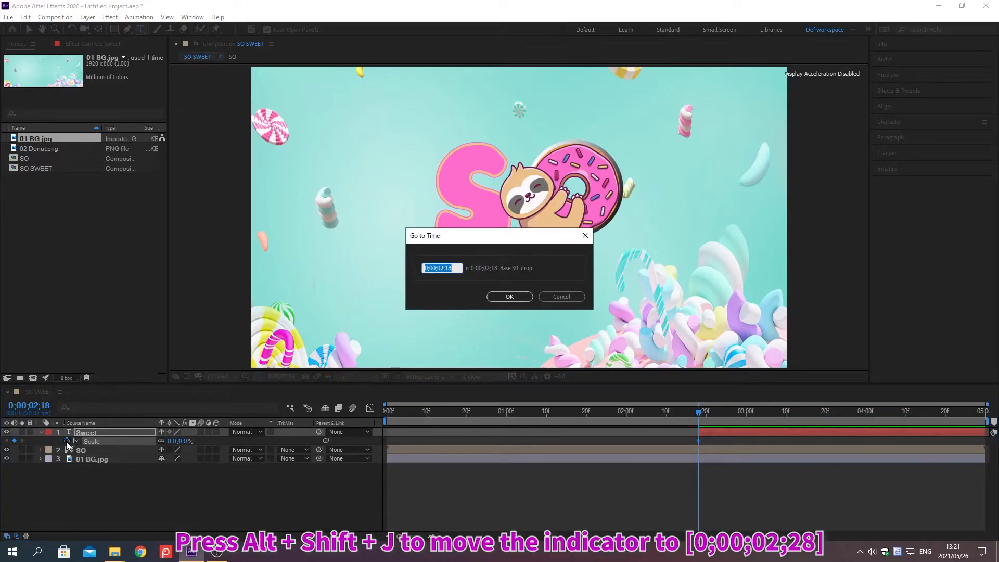
pyautogui.write('0;00;02;28')
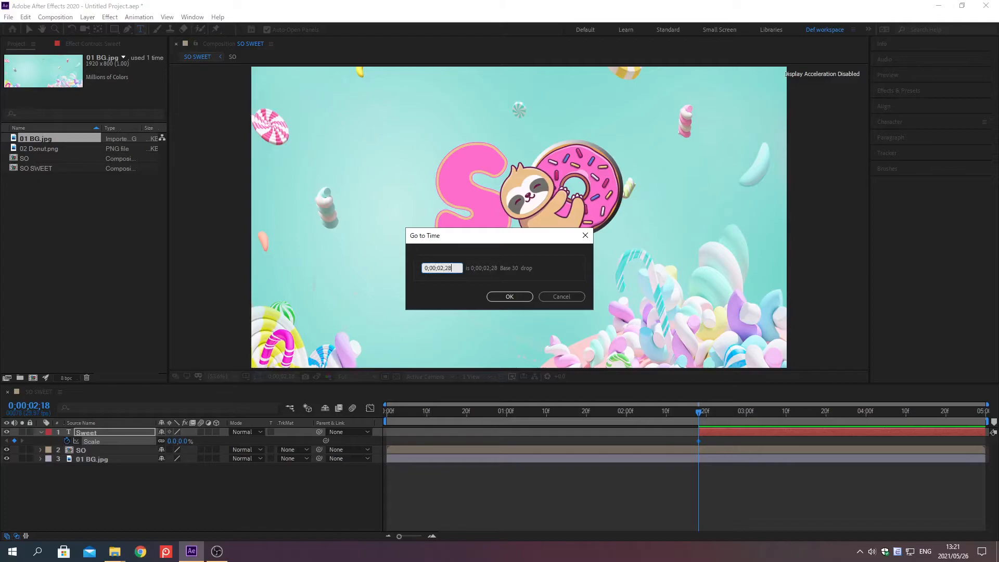
pyautogui.press('Return')
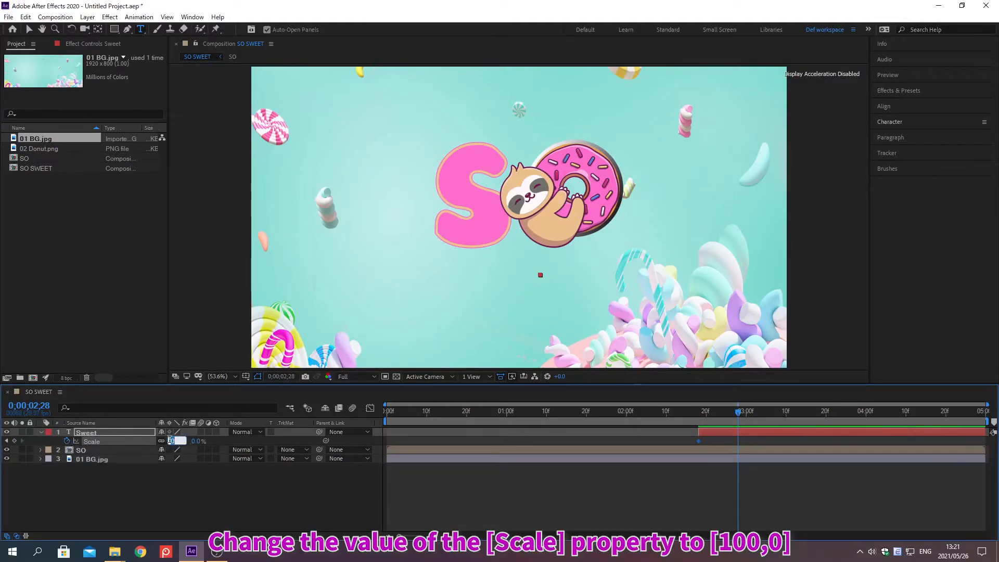
pyautogui.click(172, 441)
pyautogui.write('100')
pyautogui.press('Return')
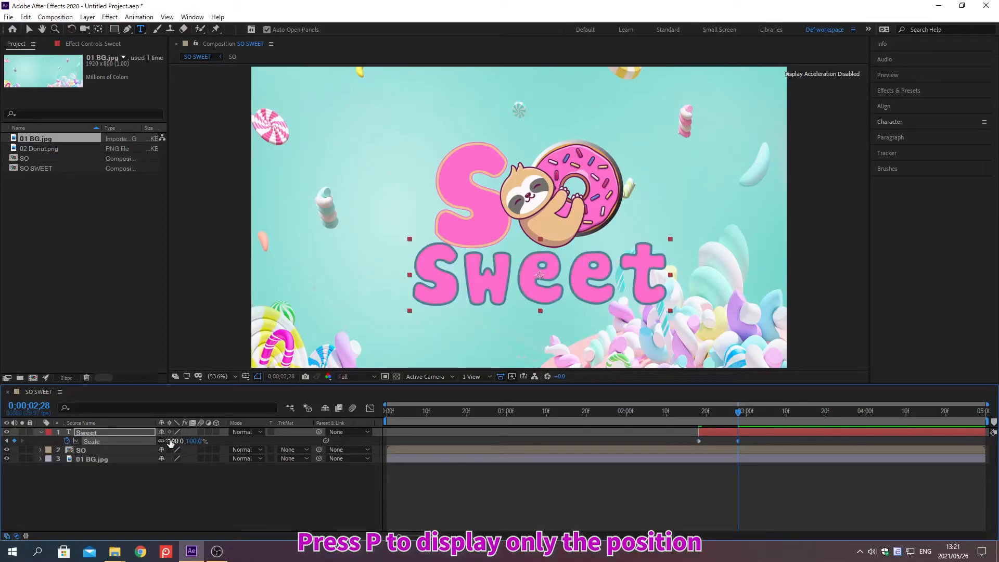
# Set the Sweet text layer's Position to 933, 825.
pyautogui.press('p')
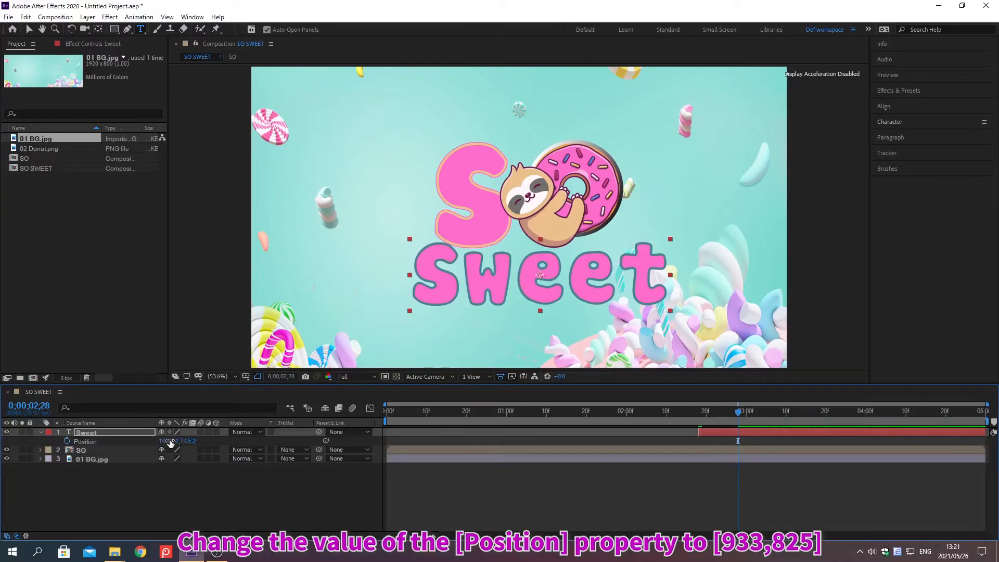
pyautogui.click(165, 442)
pyautogui.write('933')
pyautogui.press('Tab')
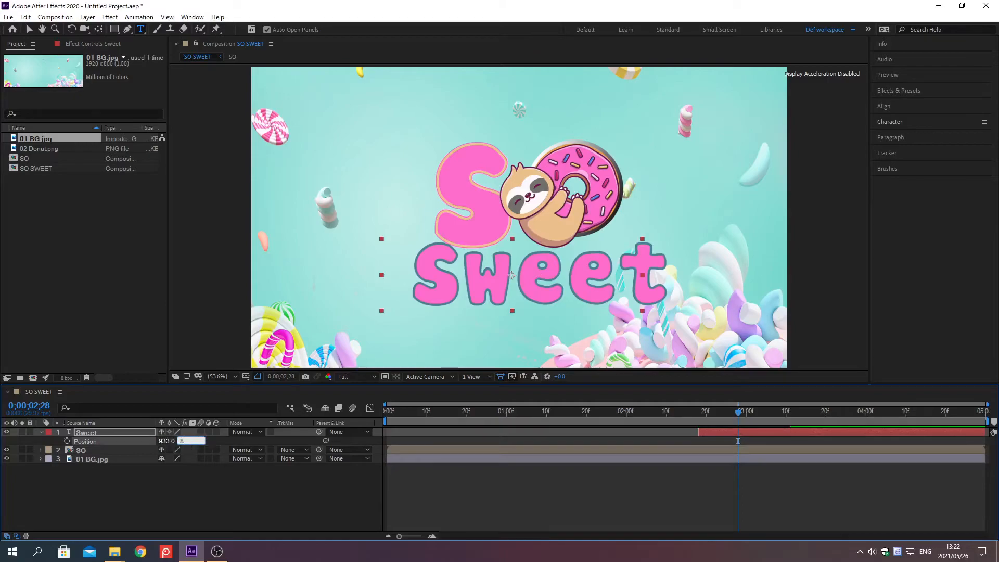
pyautogui.write('825')
pyautogui.press('Return')
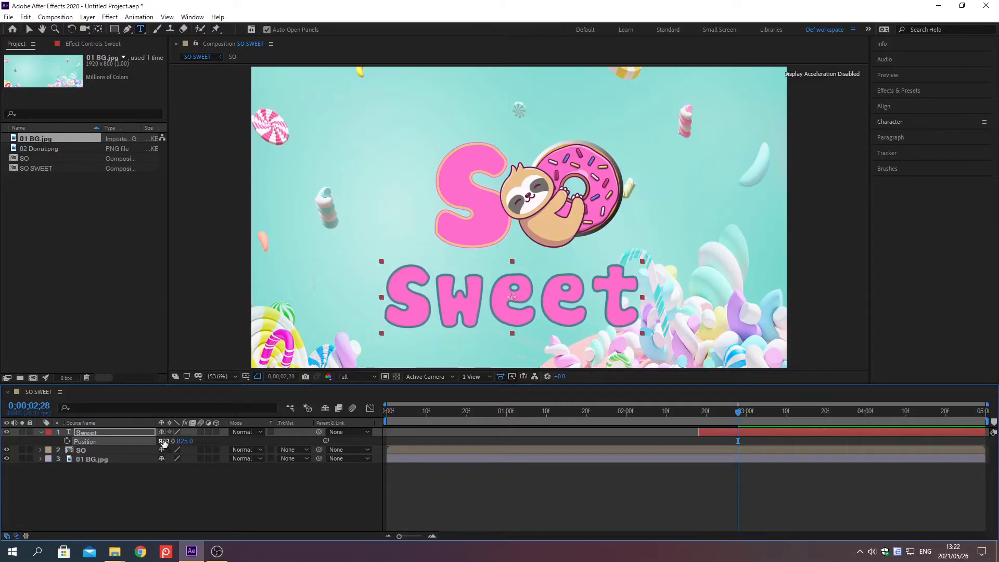
# Pre-compose the Sweet text layer as SWEET, moving all attributes into the new composition.
pyautogui.click(129, 431)
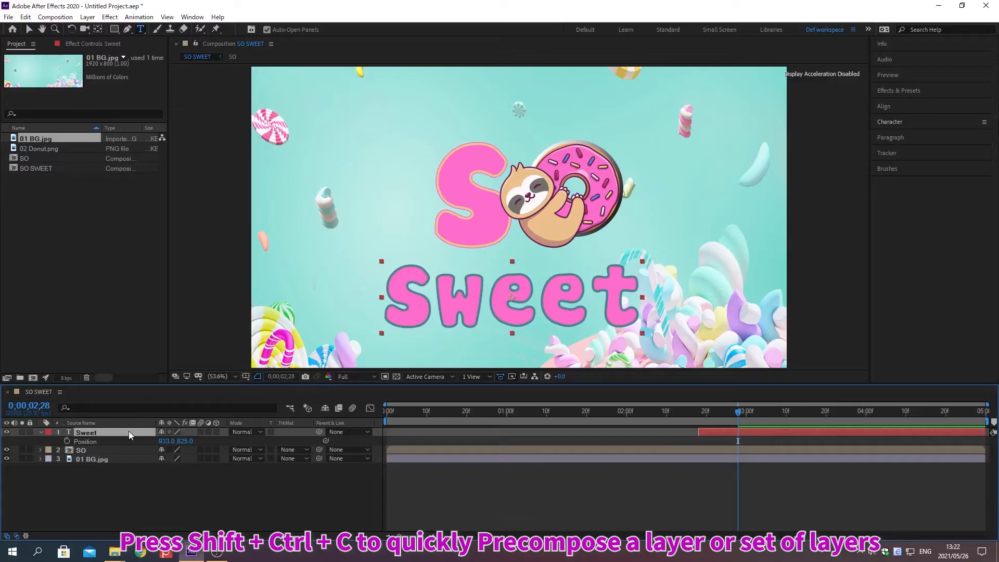
pyautogui.hotkey('ctrl', 'shift', 'c')
pyautogui.write('SWEET')
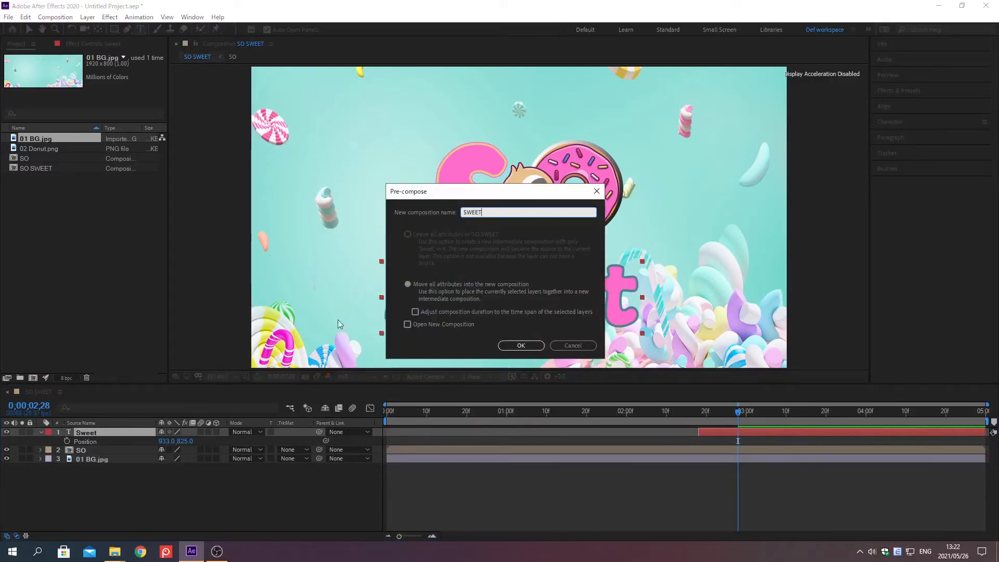
pyautogui.click(408, 285)
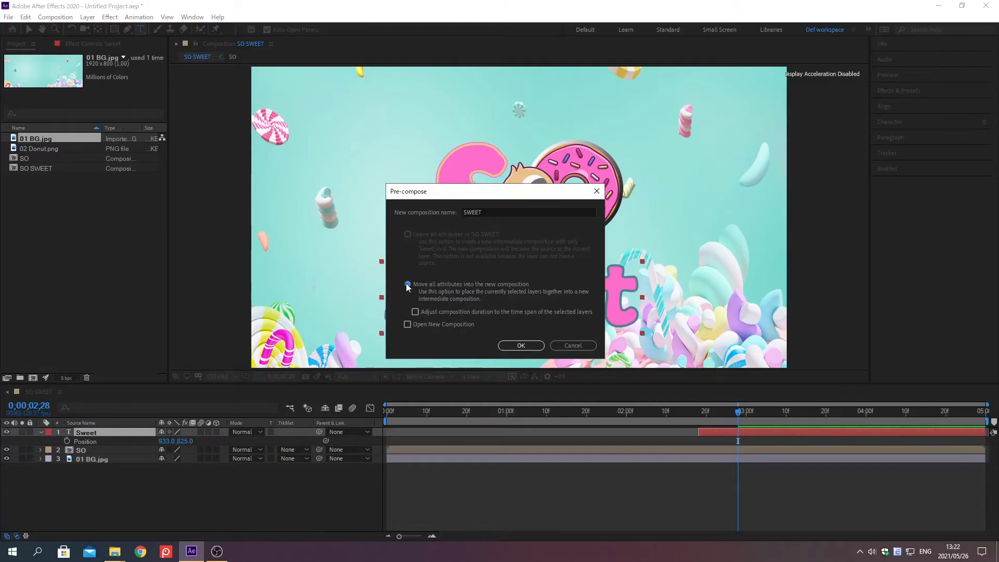
pyautogui.click(520, 346)
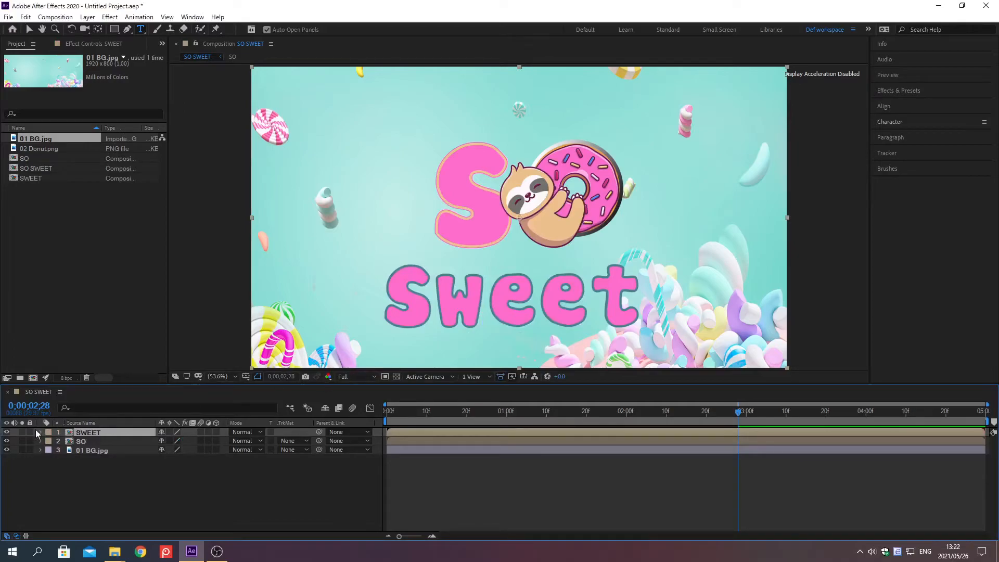
# Reveal the Position of the SWEET and SO layers and set the SO layer's Position to 940, 620.
pyautogui.keyDown('ctrl'); pyautogui.click(76, 441); pyautogui.keyUp('ctrl')
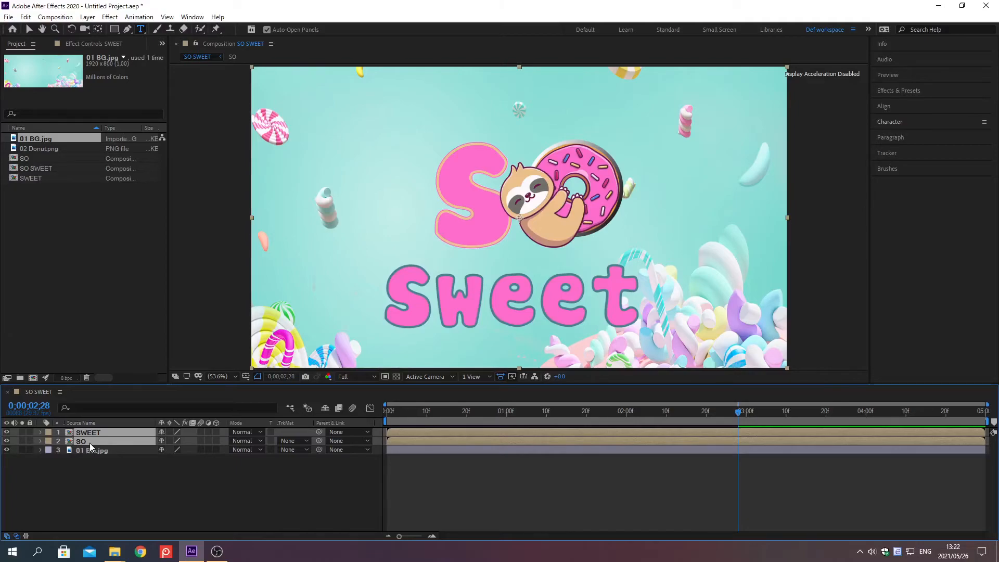
pyautogui.press('p')
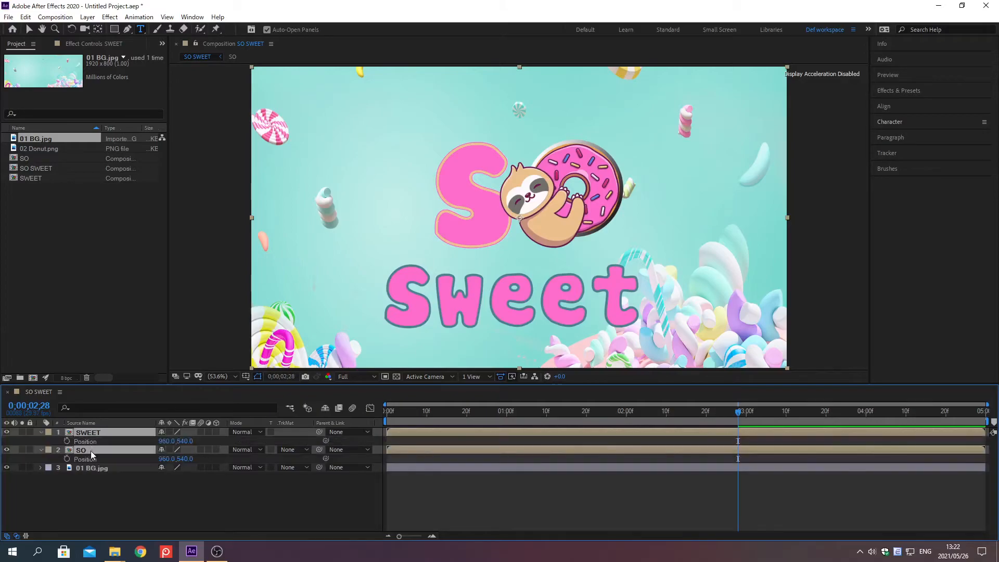
pyautogui.click(96, 506)
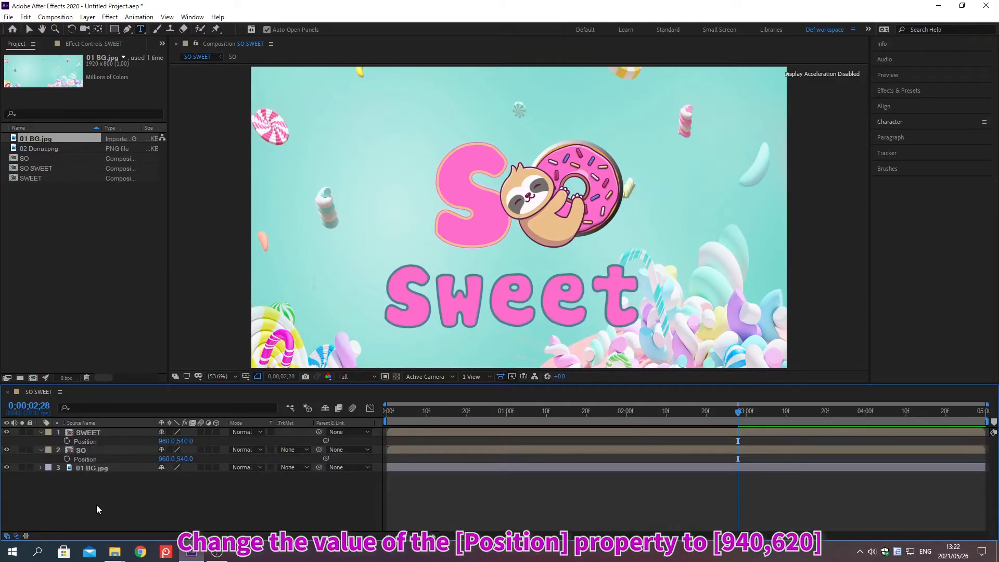
pyautogui.rightClick(85, 459)
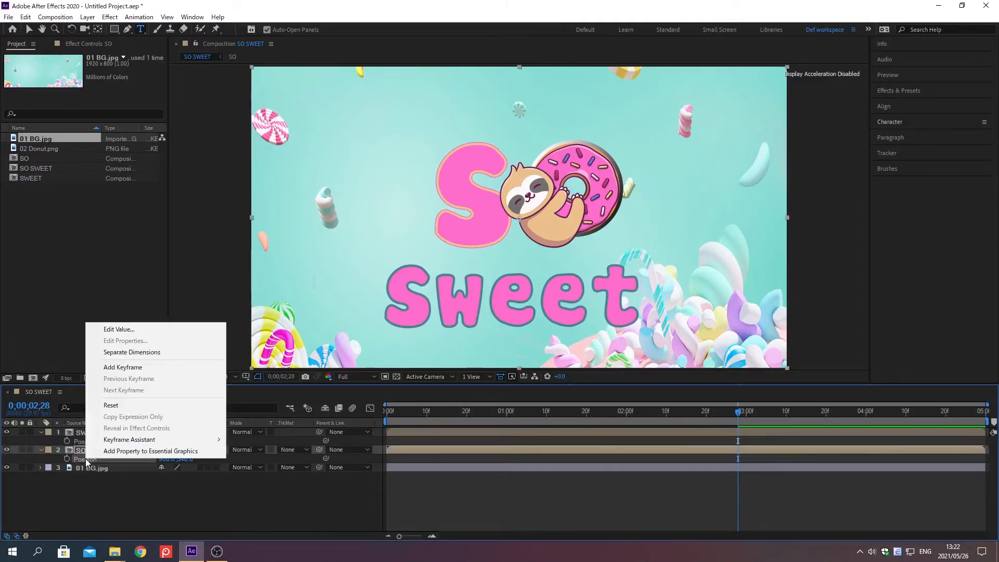
pyautogui.click(119, 330)
pyautogui.write('94')
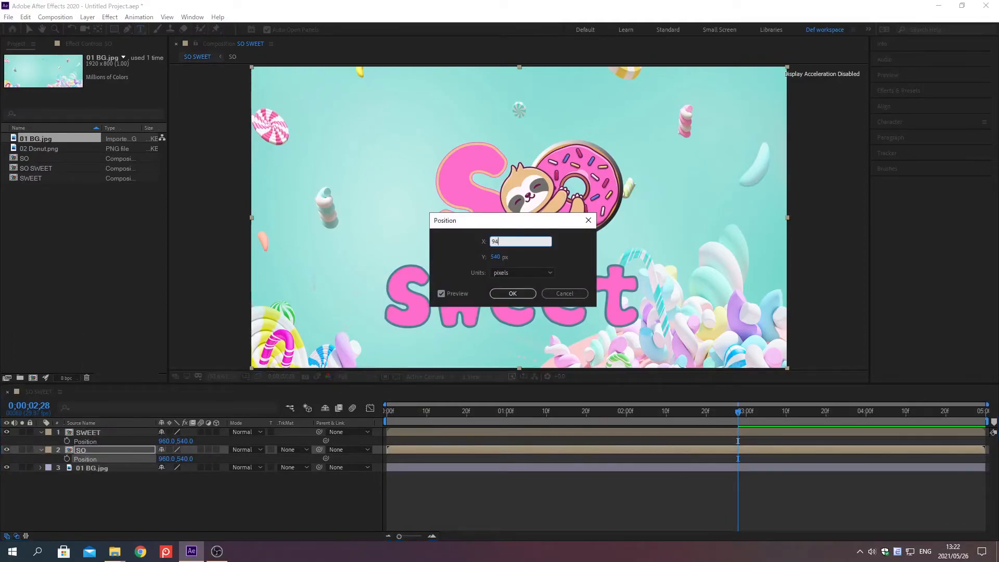
pyautogui.write('0')
pyautogui.press('Tab')
pyautogui.write('620')
pyautogui.press('Return')
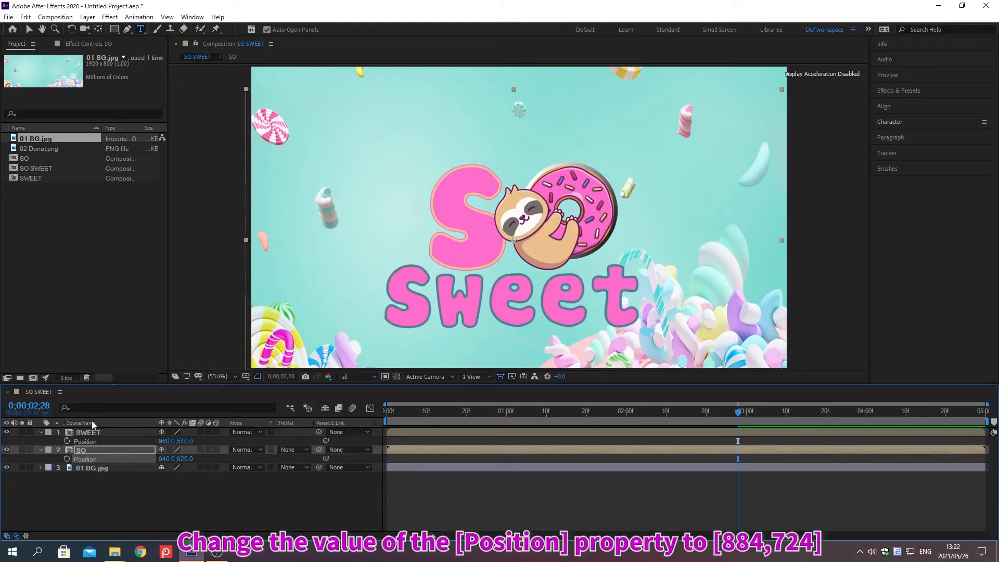
# Set the SWEET layer's Position to 884, 724.
pyautogui.rightClick(86, 441)
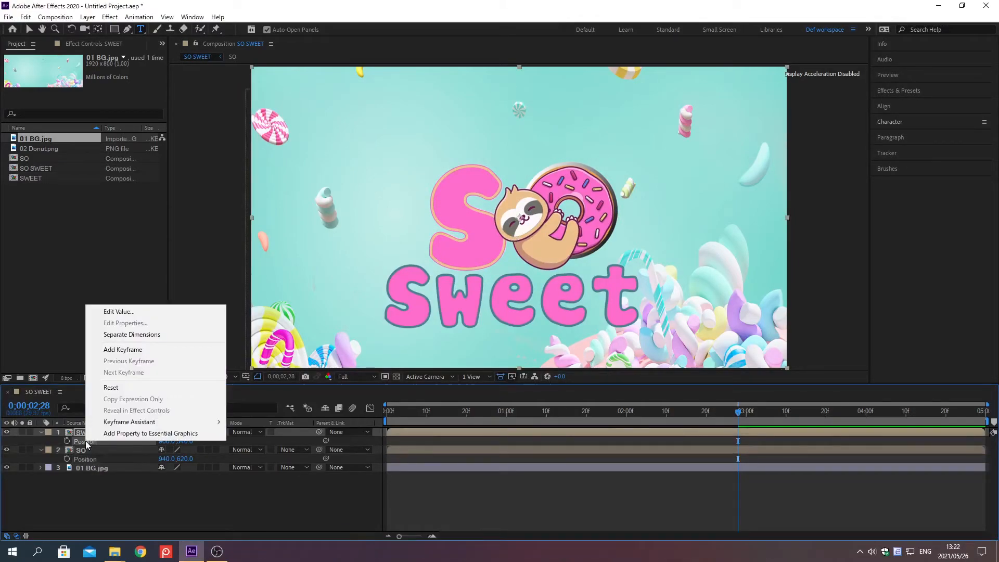
pyautogui.click(119, 314)
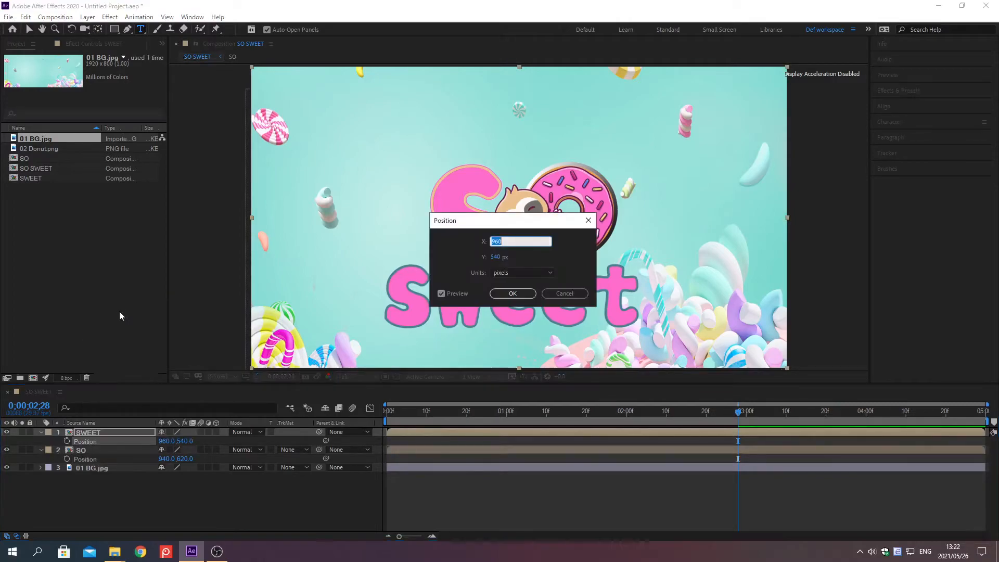
pyautogui.write('884')
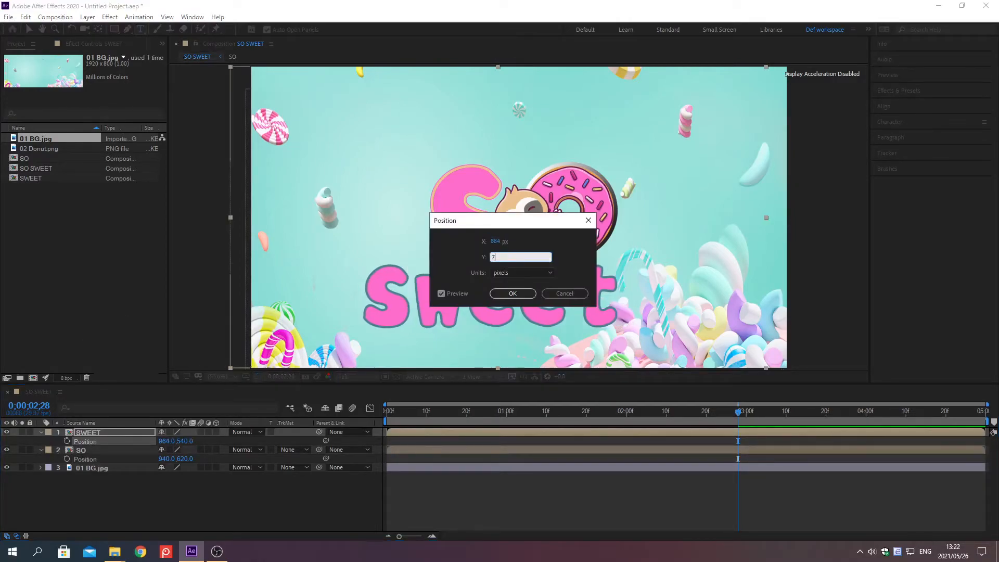
pyautogui.press('Return')
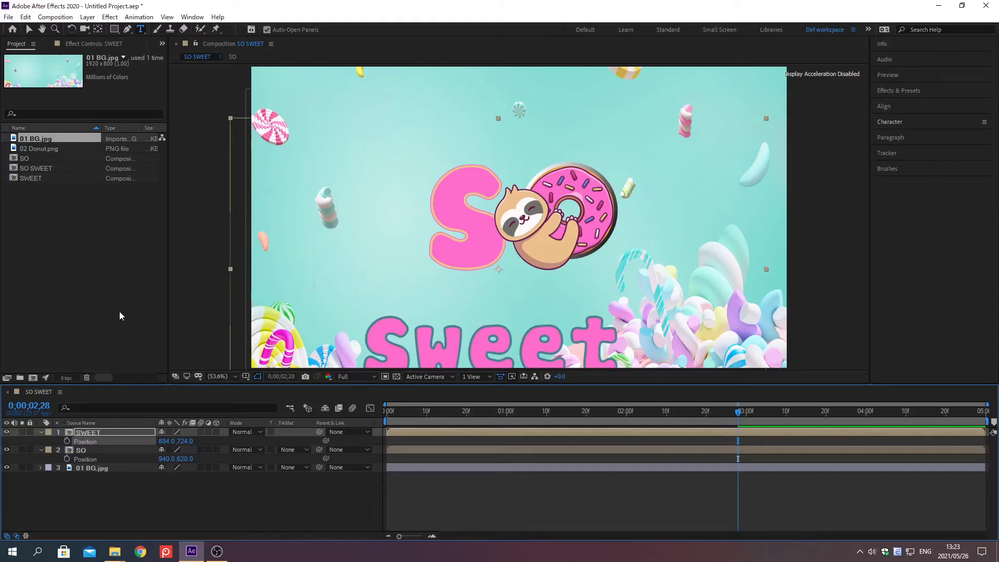
# Set the SWEET layer's Anchor Point to 940, 830.
pyautogui.click(129, 434)
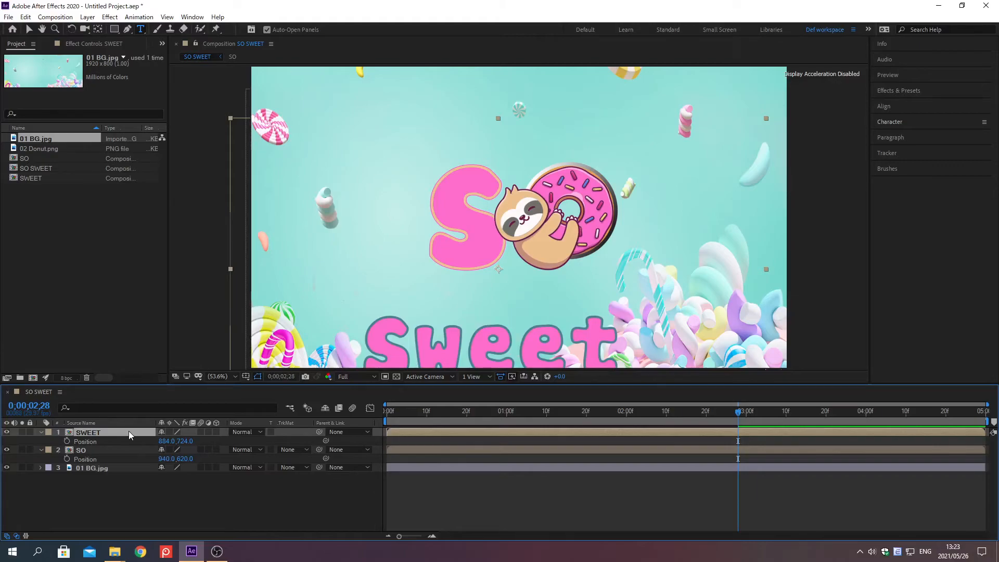
pyautogui.press('a')
pyautogui.rightClick(93, 441)
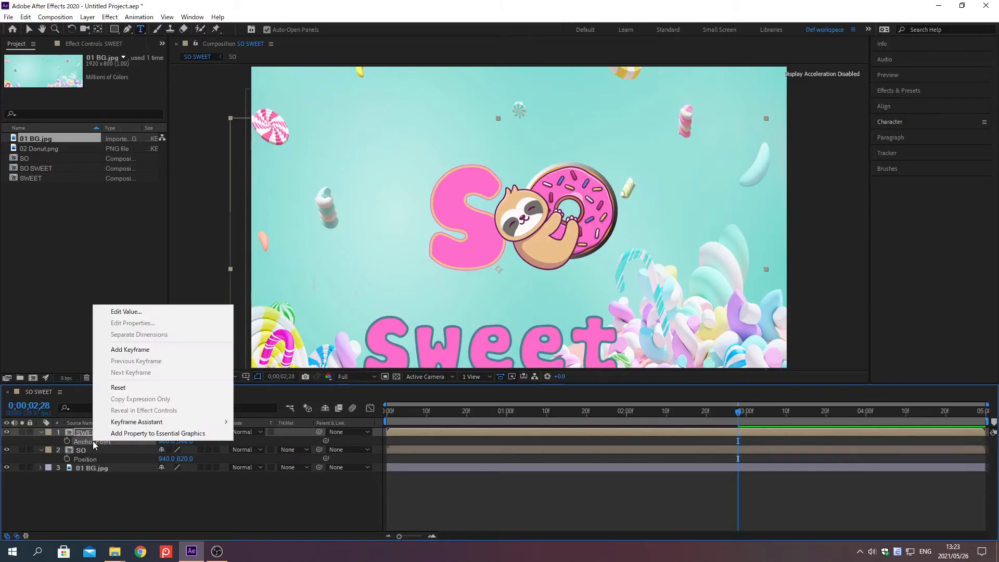
pyautogui.click(127, 311)
pyautogui.write('940')
pyautogui.press('Tab')
pyautogui.write('830')
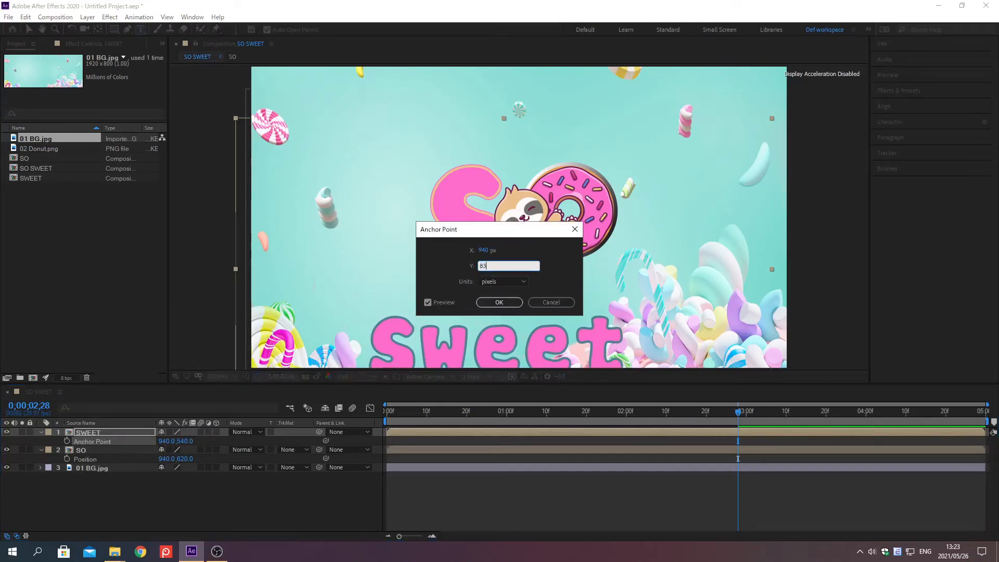
pyautogui.press('Return')
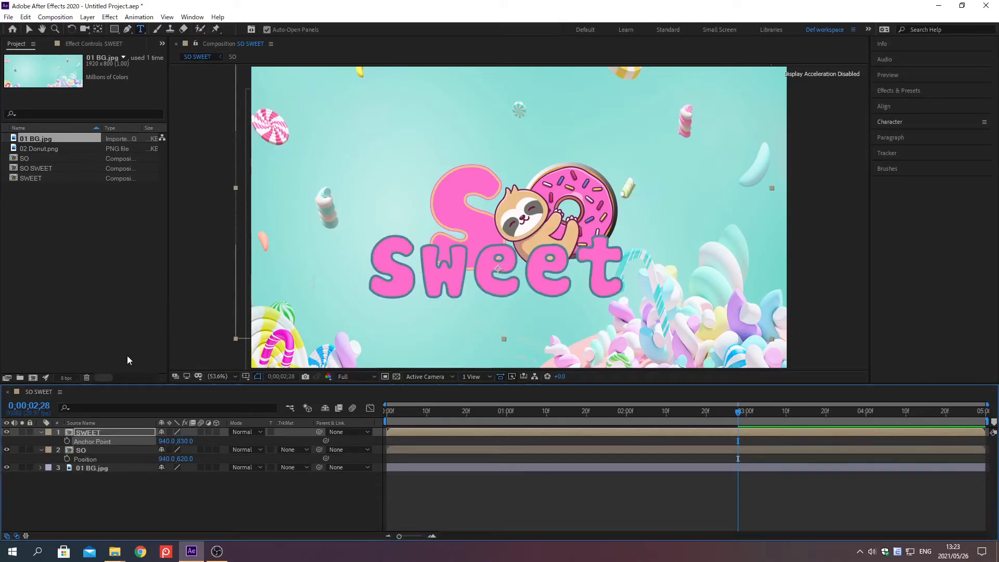
# Set the SO layer's Anchor Point to 981, 485.
pyautogui.click(129, 451)
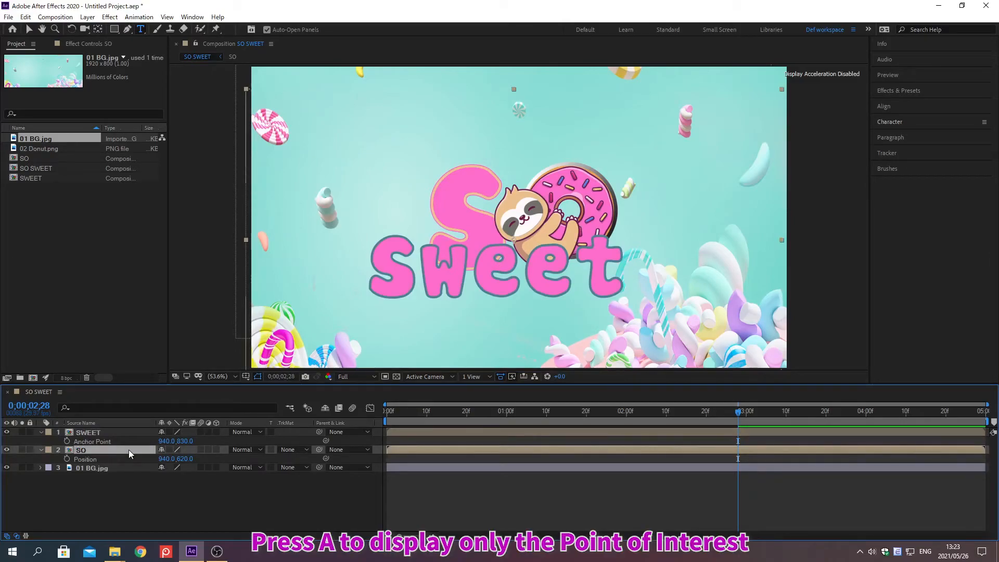
pyautogui.press('a')
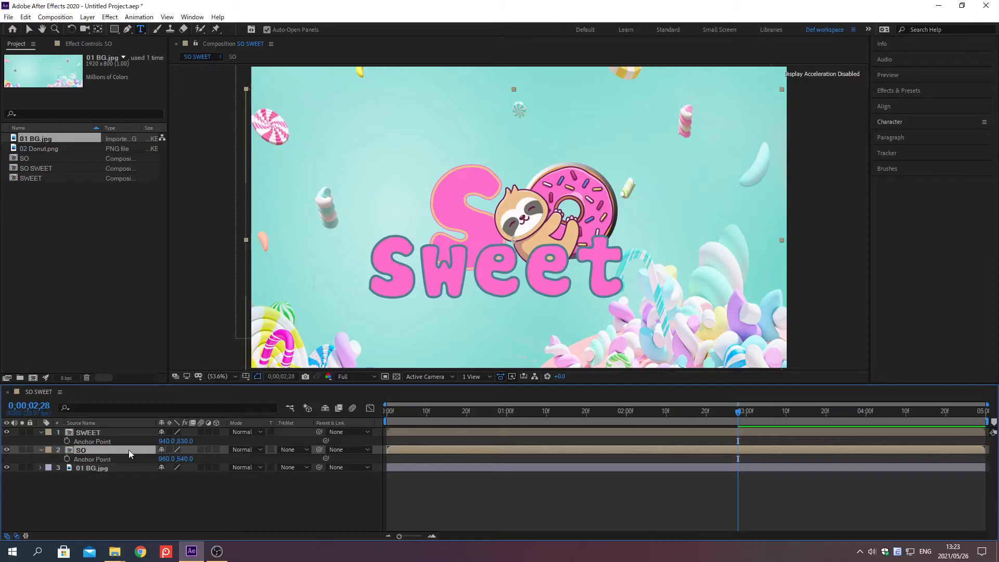
pyautogui.rightClick(93, 458)
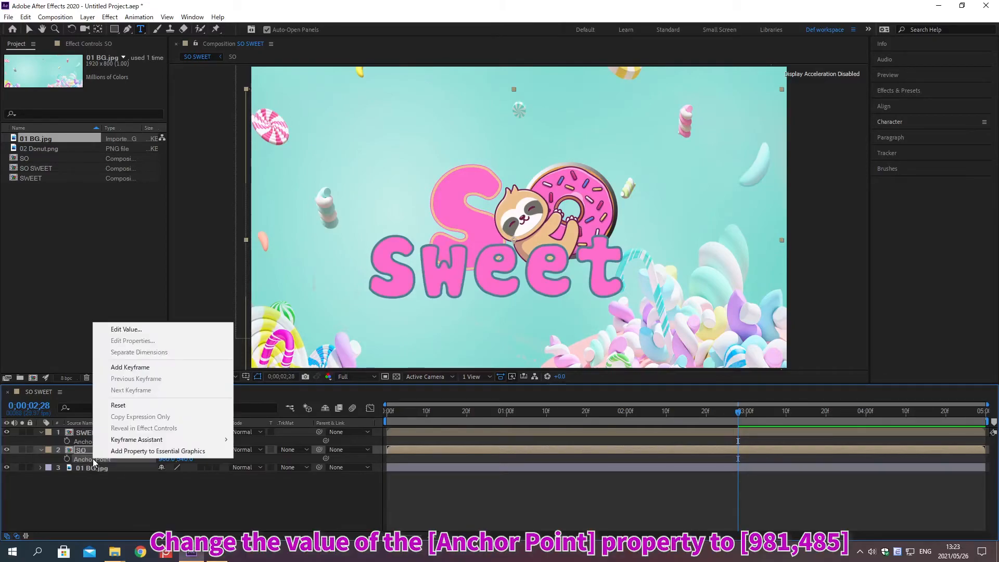
pyautogui.click(126, 329)
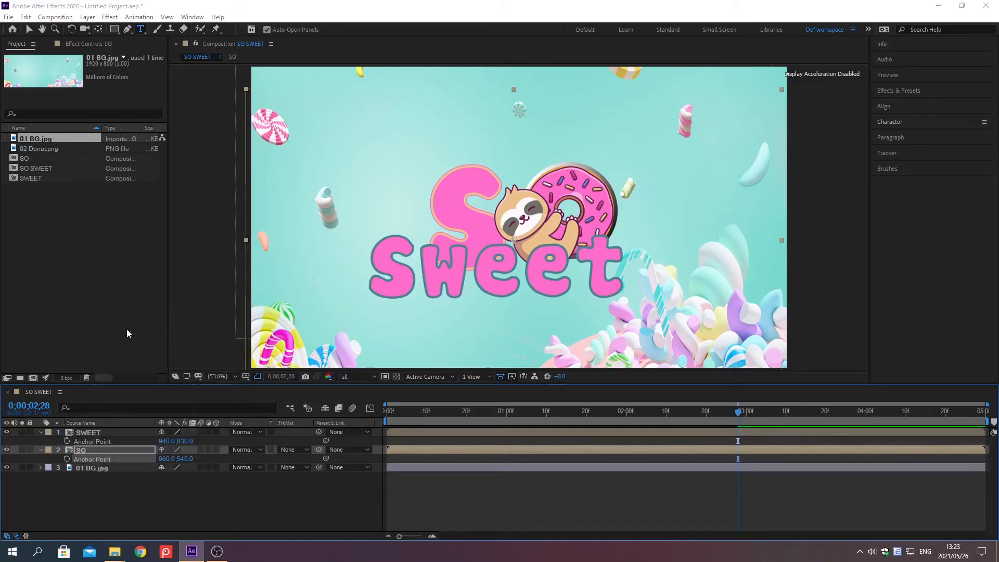
pyautogui.write('981')
pyautogui.press('Tab')
pyautogui.write('485')
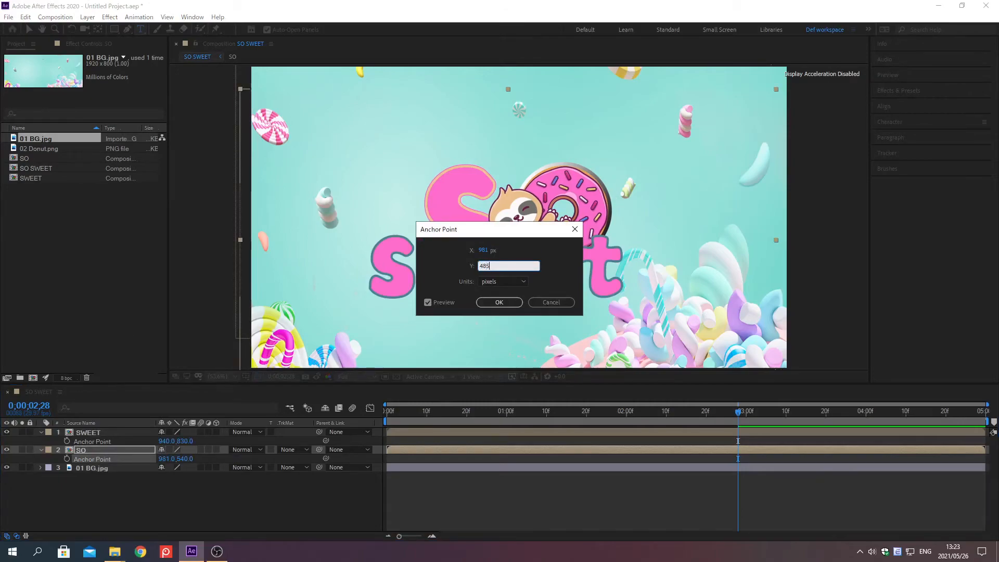
pyautogui.press('Return')
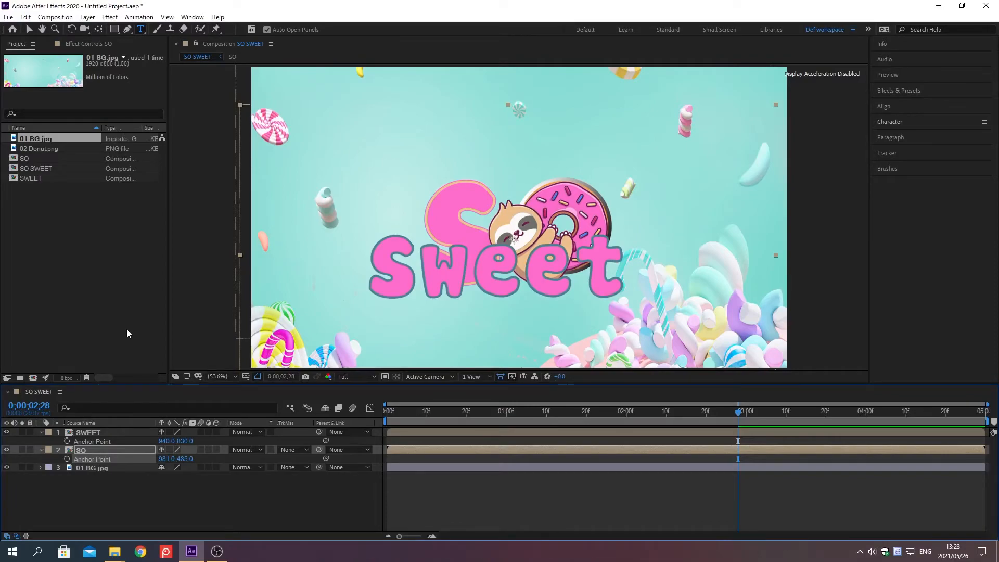
# Show the Position of the SWEET and SO layers and, at 0;00;02;28, set the SWEET layer's Position to 960, 940.
pyautogui.keyDown('shift'); pyautogui.click(88, 432); pyautogui.keyUp('shift')
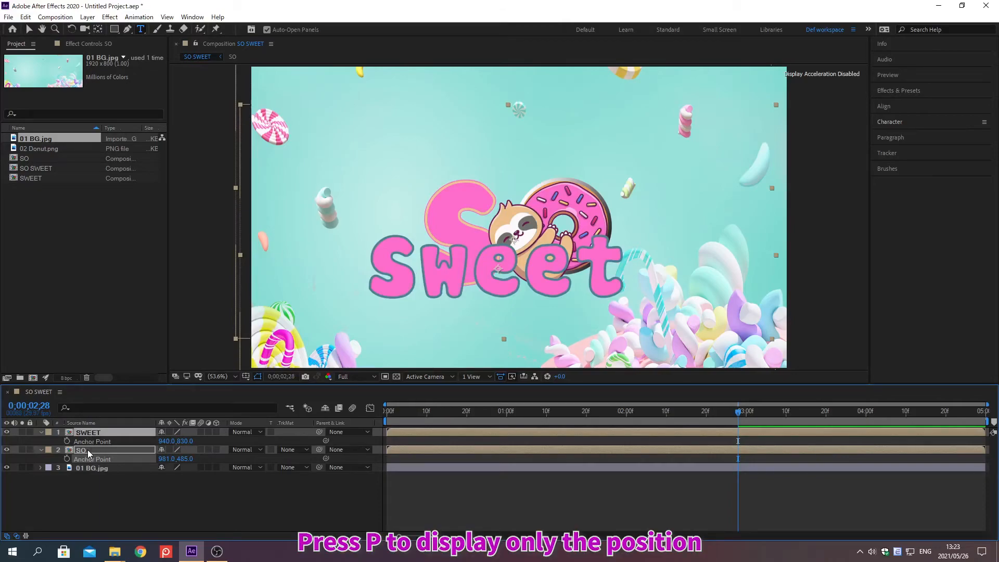
pyautogui.press('p')
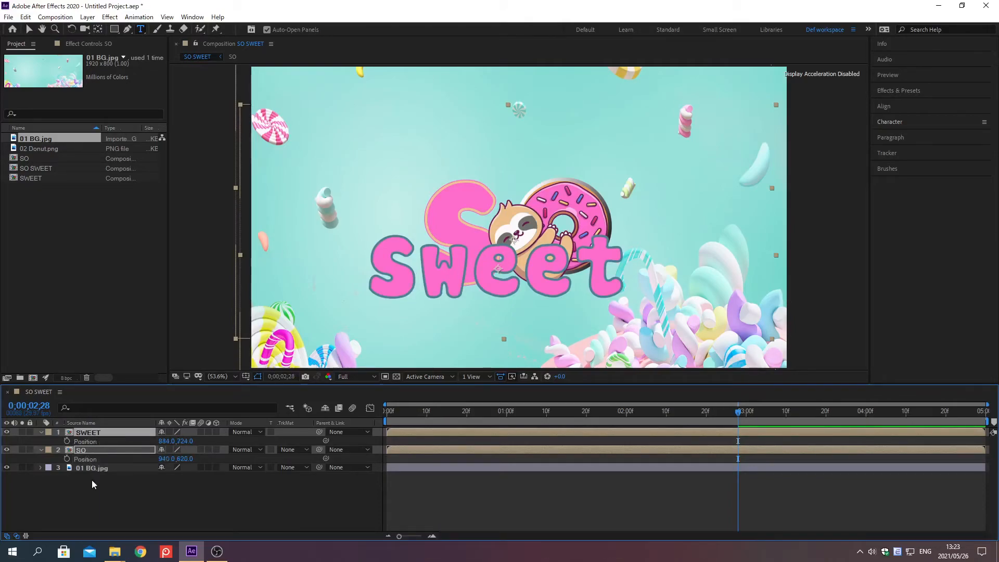
pyautogui.hotkey('alt', 'shift', 'j')
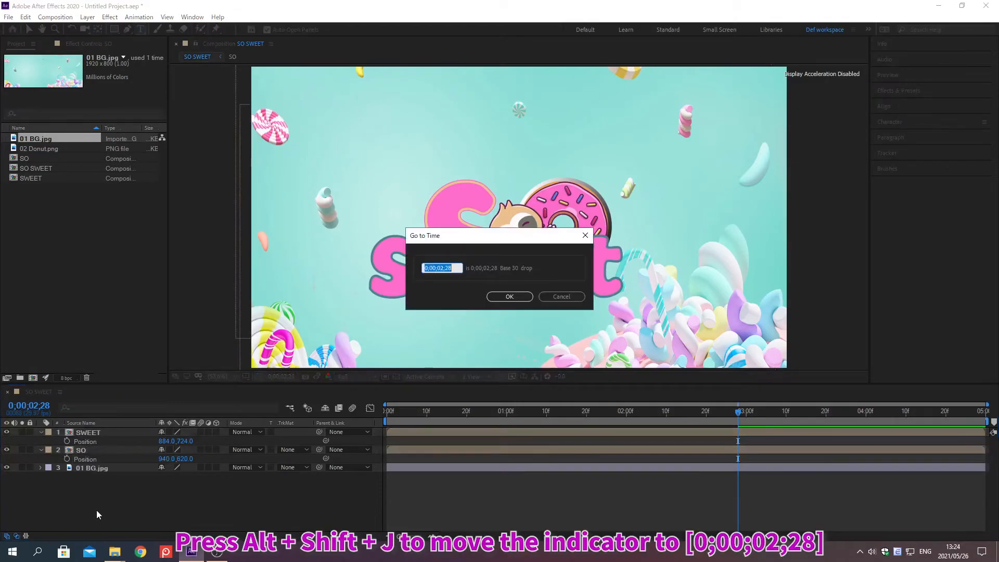
pyautogui.write('0;00;0')
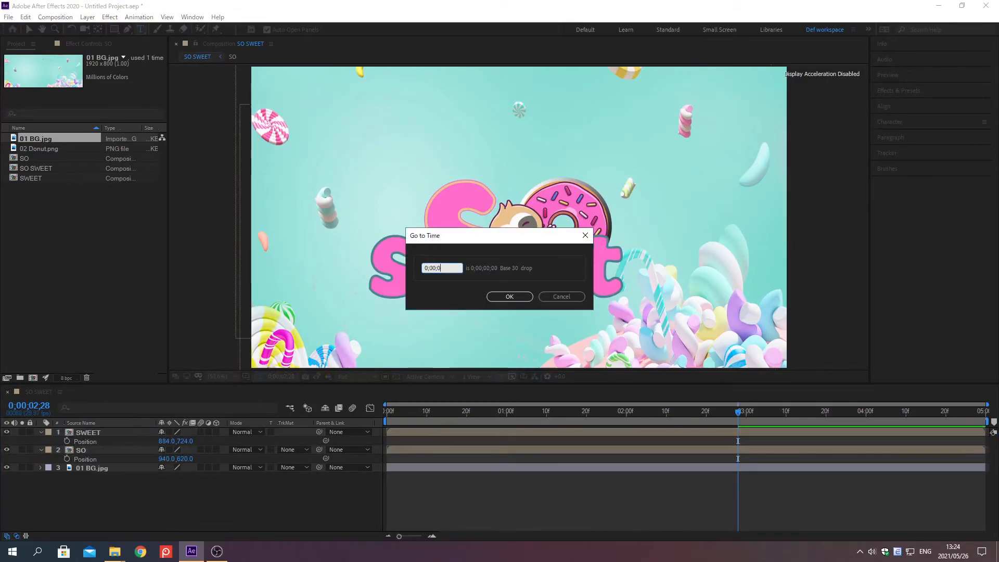
pyautogui.write('2;28')
pyautogui.press('Return')
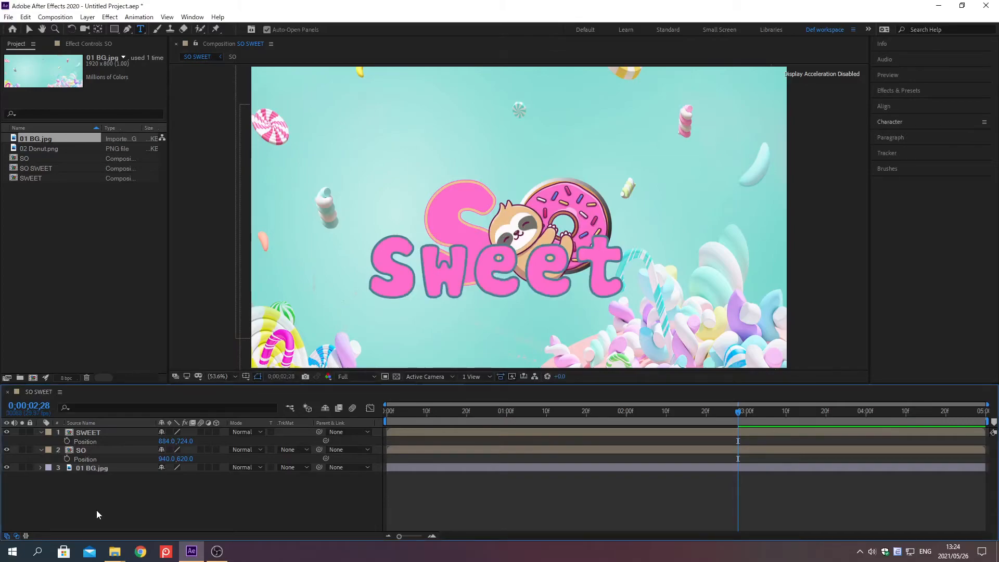
pyautogui.click(166, 440)
pyautogui.write('960')
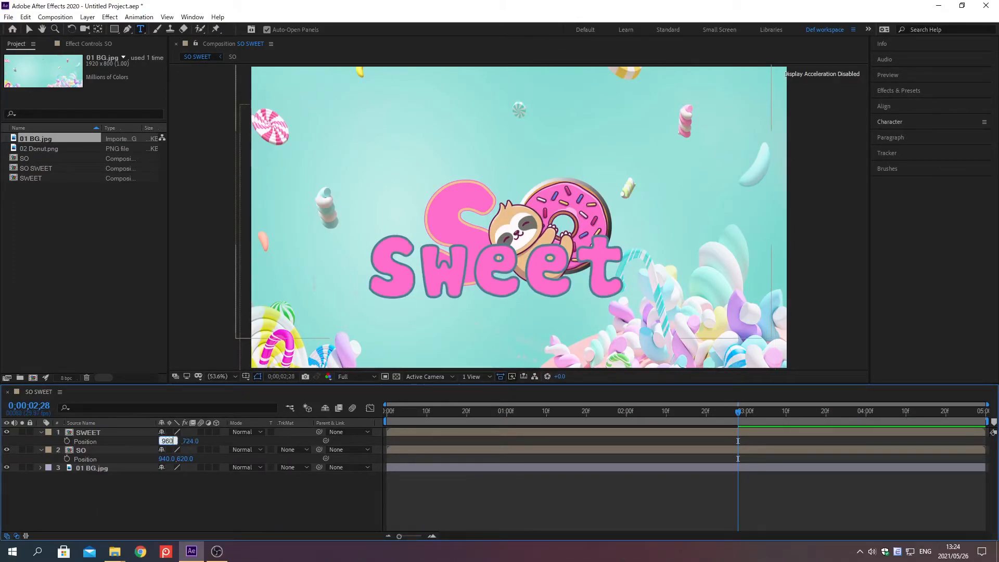
pyautogui.press('Tab')
pyautogui.write('940')
pyautogui.press('Return')
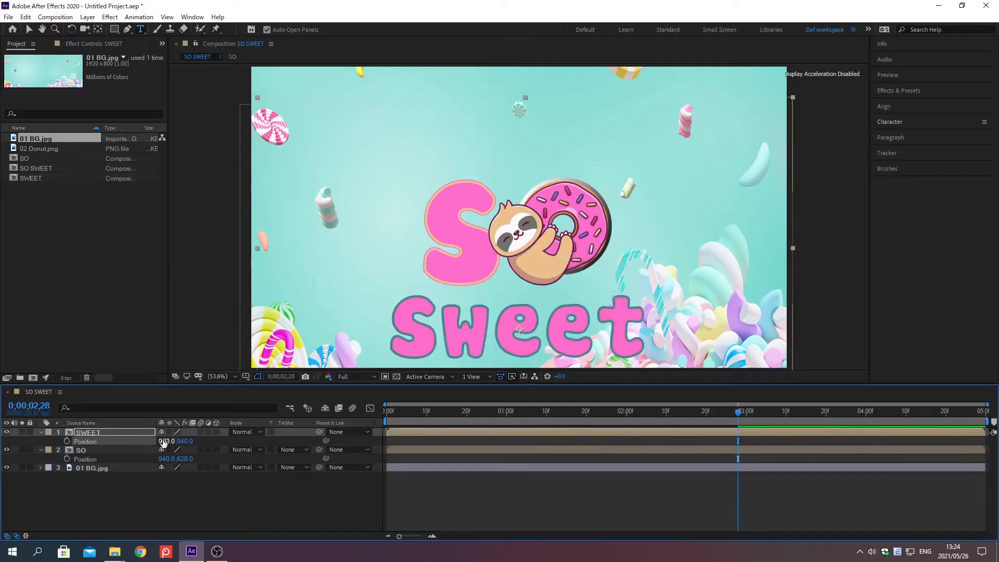
# Set the SO layer's Position to 960, 570 and start Position keyframes on the SO and SWEET layers at 0;00;02;28.
pyautogui.click(166, 459)
pyautogui.write('960')
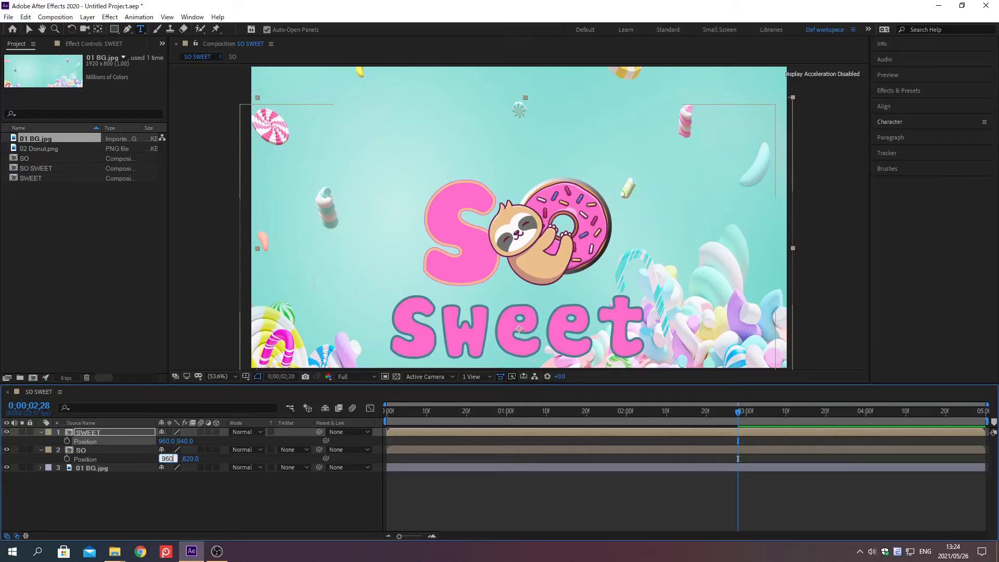
pyautogui.press('Tab')
pyautogui.write('570')
pyautogui.press('Return')
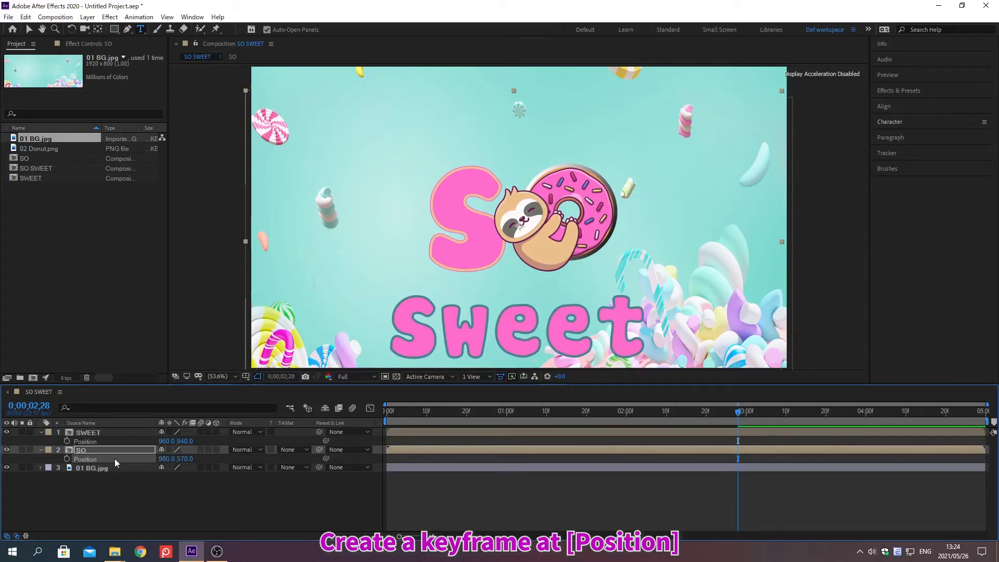
pyautogui.click(67, 459)
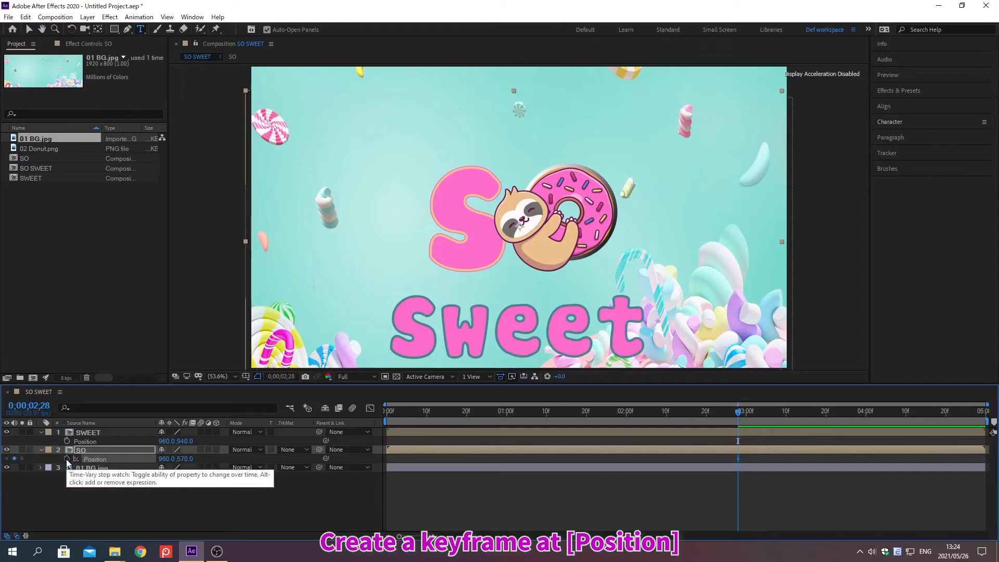
pyautogui.click(66, 441)
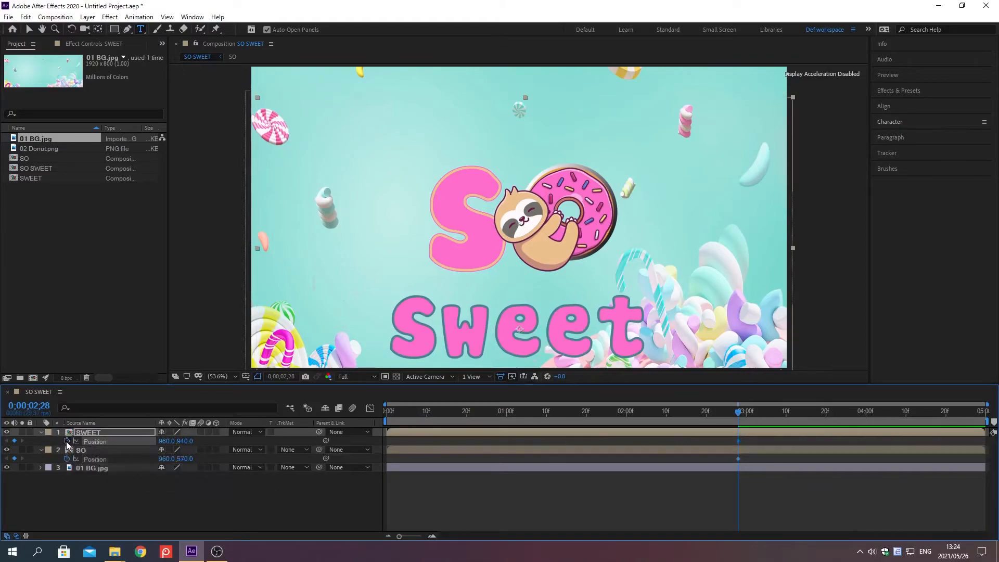
# At 0;00;03;01, set the SWEET layer's Position to 960, 810 and add a Position keyframe to the SO layer.
pyautogui.hotkey('alt', 'shift', 'j')
pyautogui.write('0')
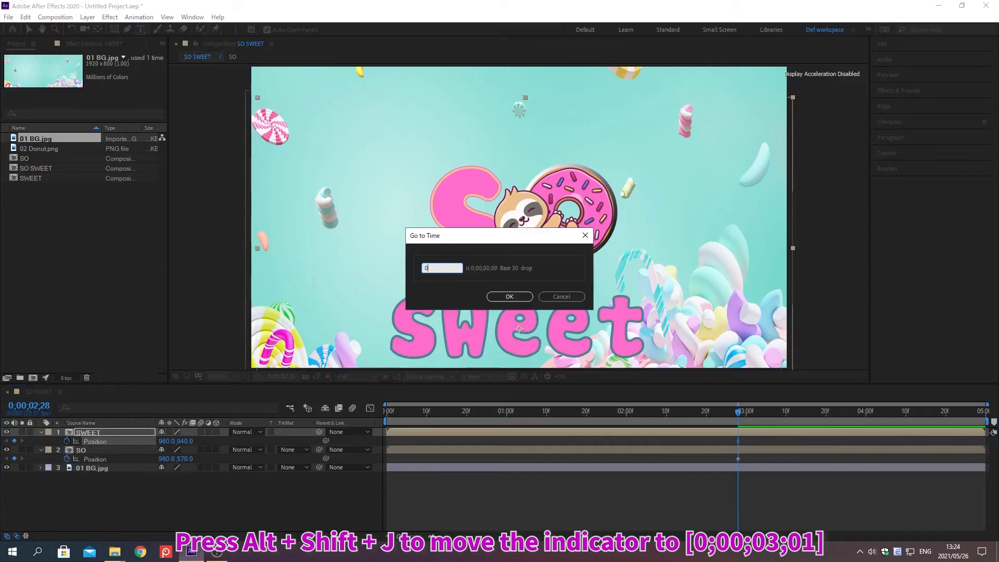
pyautogui.write(';00;03;01')
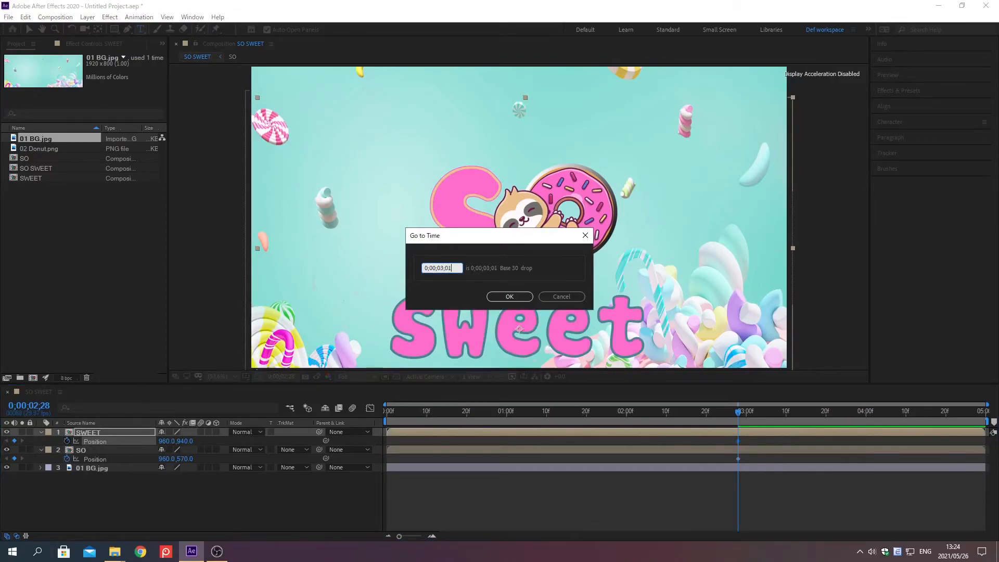
pyautogui.press('Return')
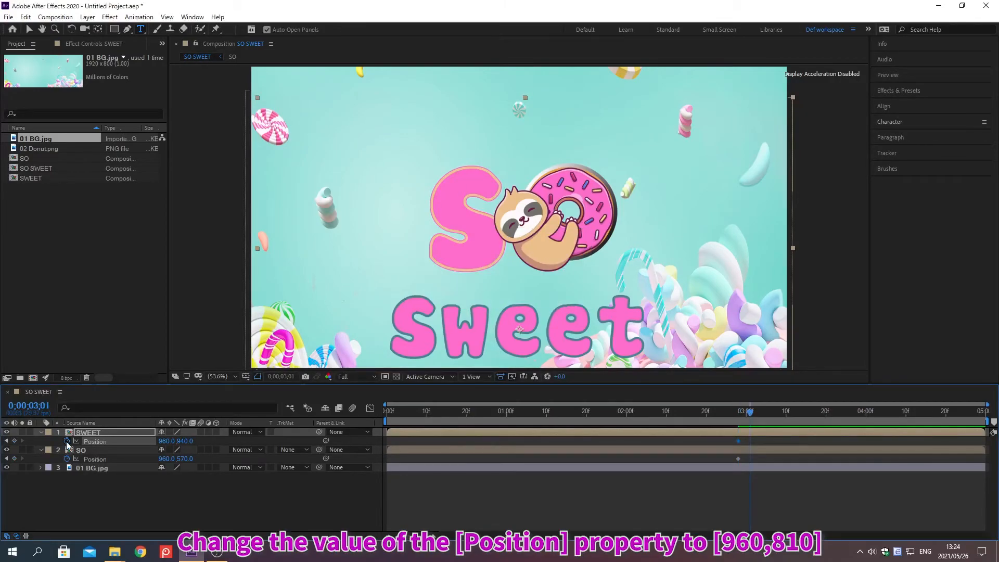
pyautogui.click(162, 441)
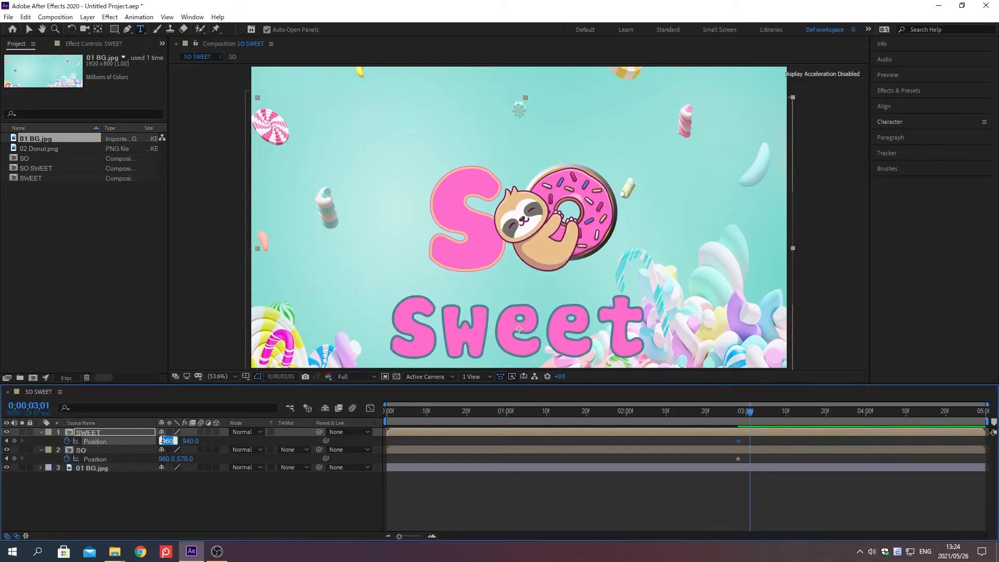
pyautogui.press('Tab')
pyautogui.write('810')
pyautogui.press('Return')
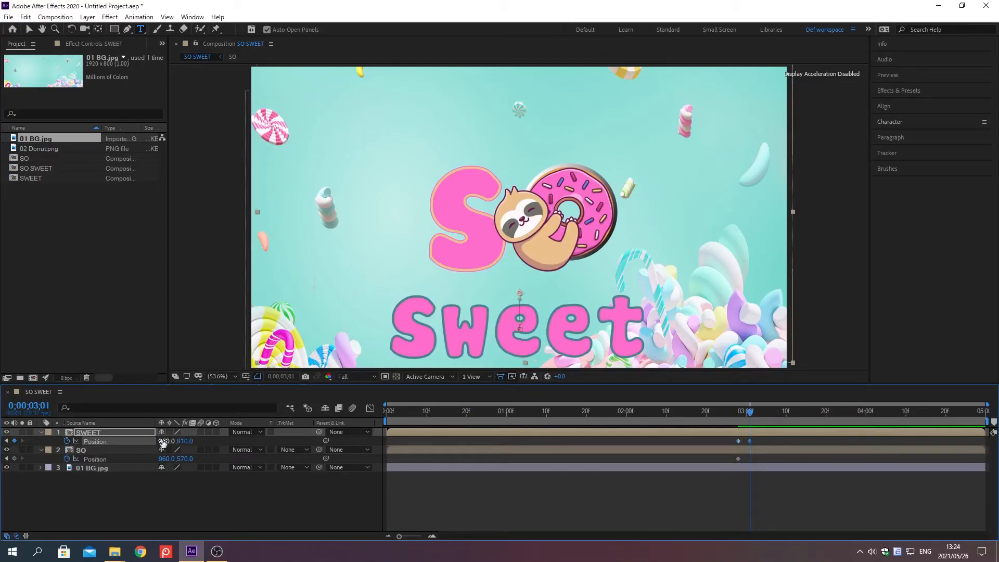
pyautogui.click(15, 458)
# Move the current time to 0;00;03;05 and add a Position keyframe to the SWEET layer there.
pyautogui.hotkey('alt', 'shift', 'j')
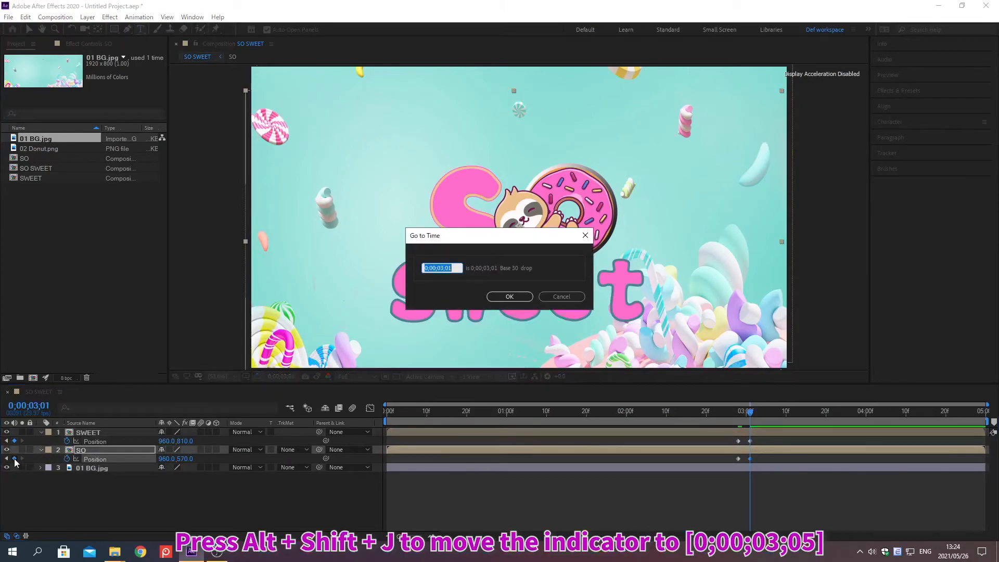
pyautogui.write('0;00;03;05')
pyautogui.press('Return')
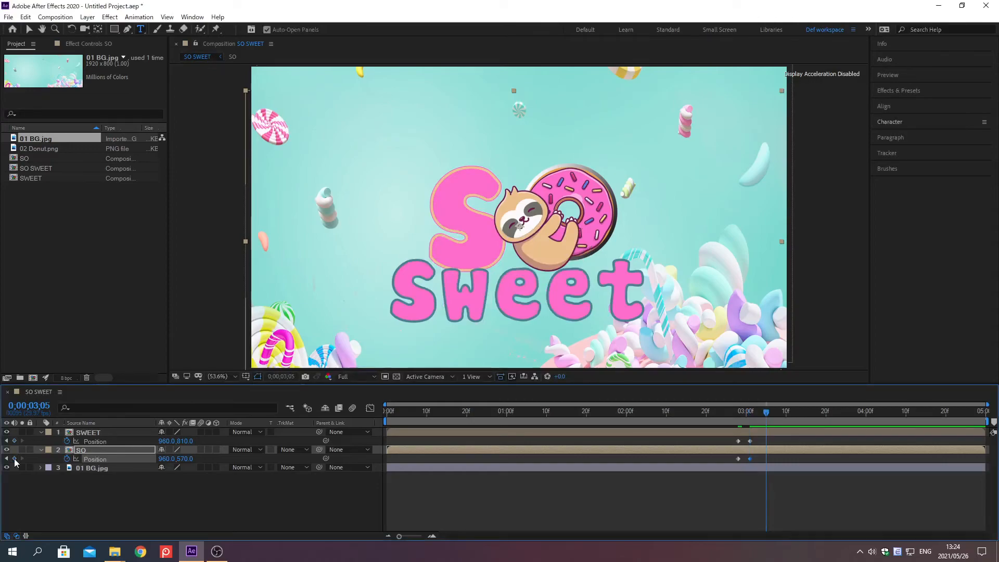
pyautogui.click(15, 441)
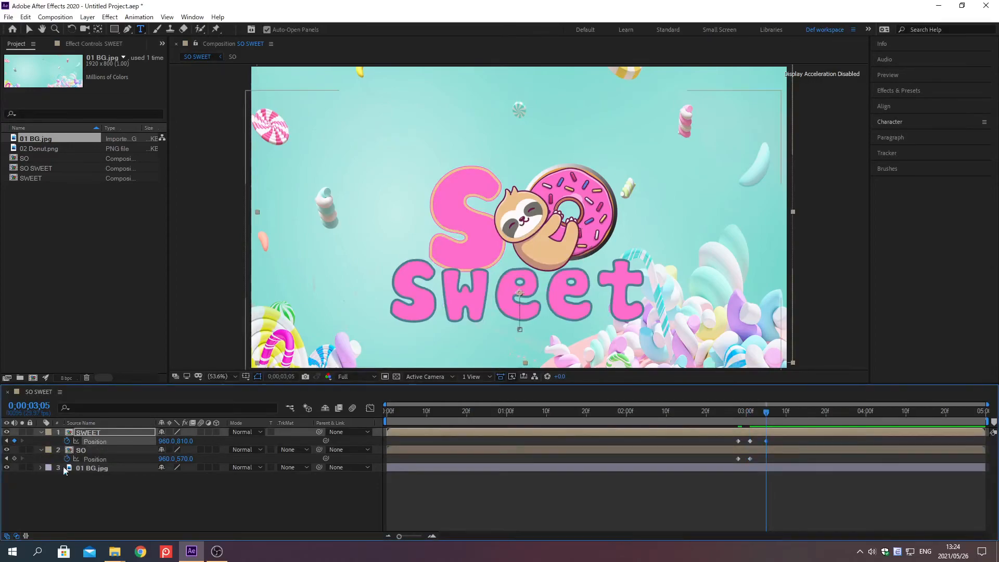
pyautogui.click(96, 485)
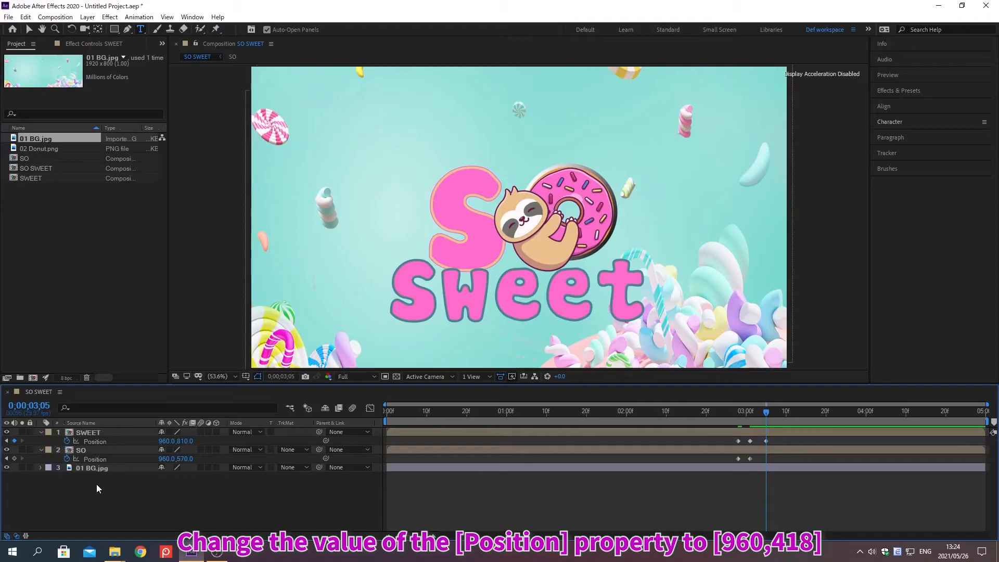
# Set the SO layer's Position to 960, 418 at 0;00;03;05.
pyautogui.click(163, 458)
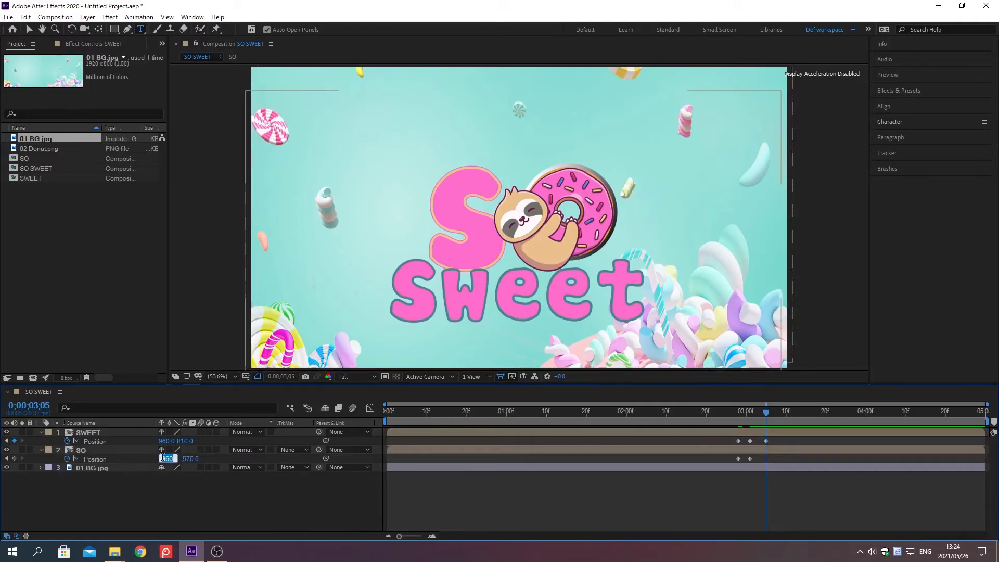
pyautogui.press('Tab')
pyautogui.write('418')
pyautogui.press('Return')
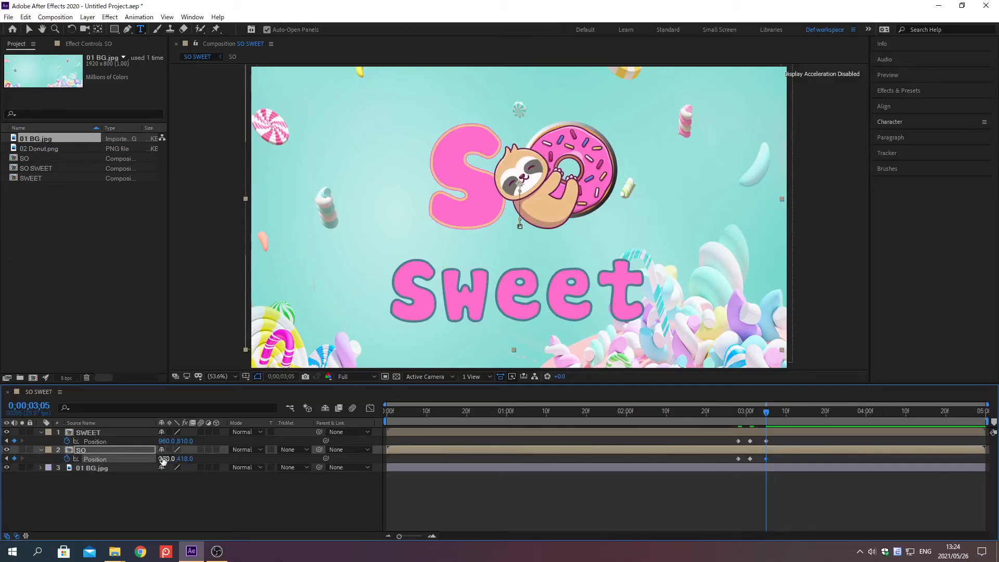
# Move the current time to 0;00;03;10 and set the SWEET layer's Position to 960, 890.
pyautogui.hotkey('alt', 'shift', 'j')
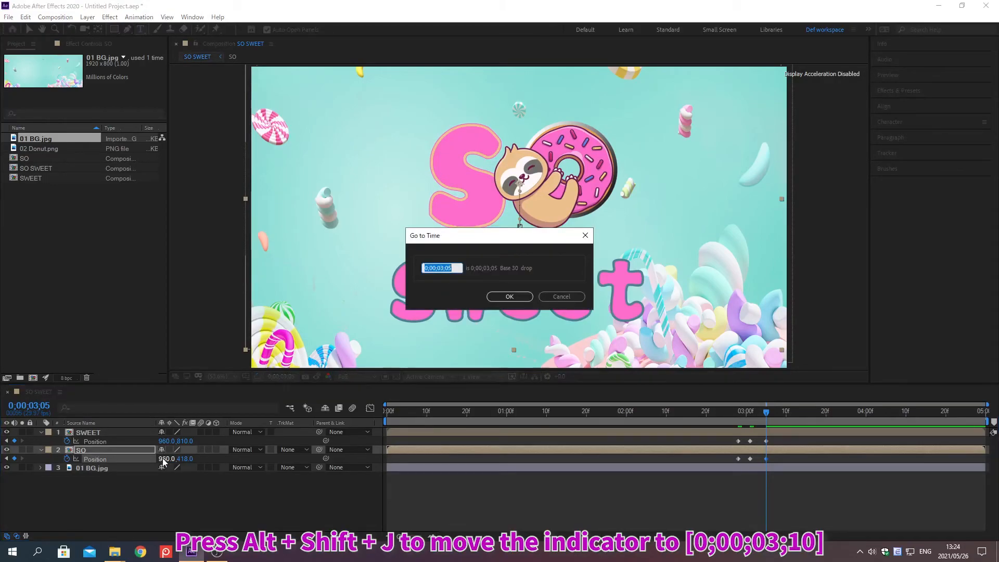
pyautogui.write('0;00;03;')
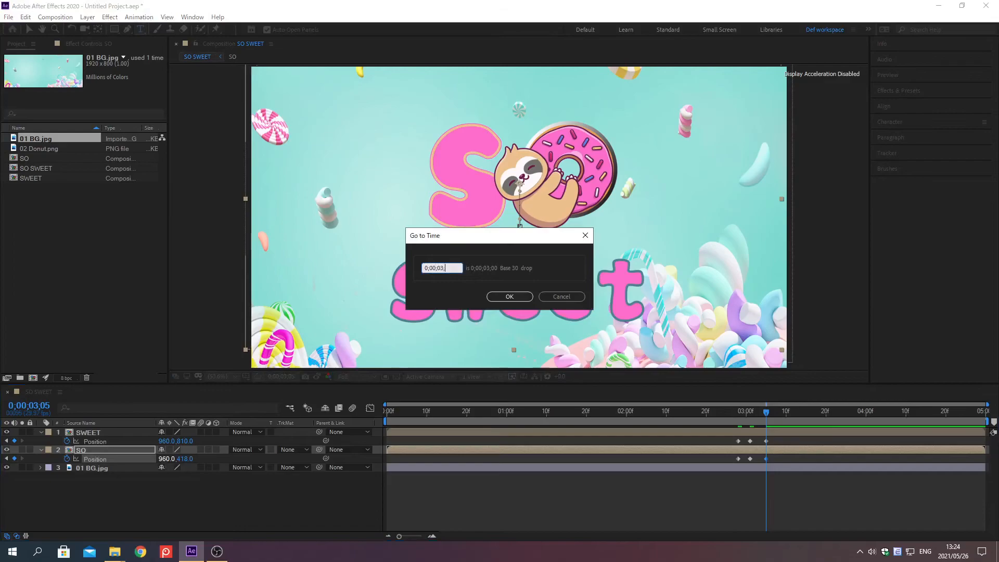
pyautogui.press('Return')
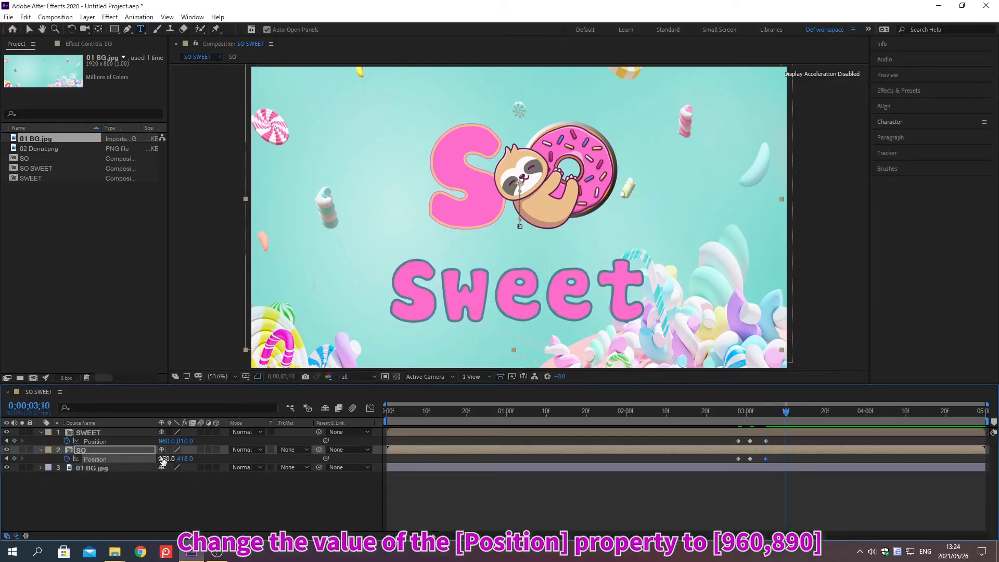
pyautogui.click(163, 441)
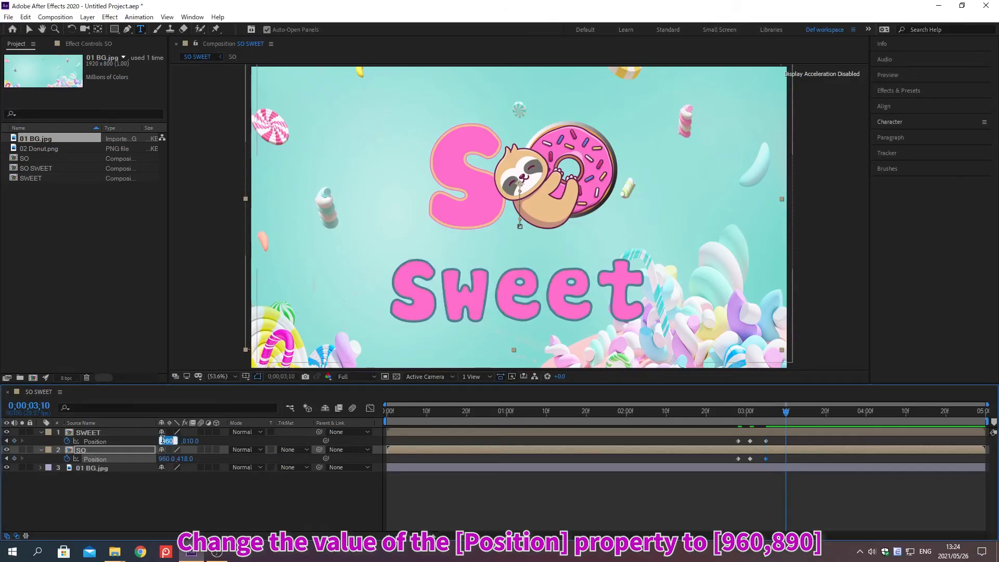
pyautogui.write('960')
pyautogui.press('Tab')
pyautogui.write('890')
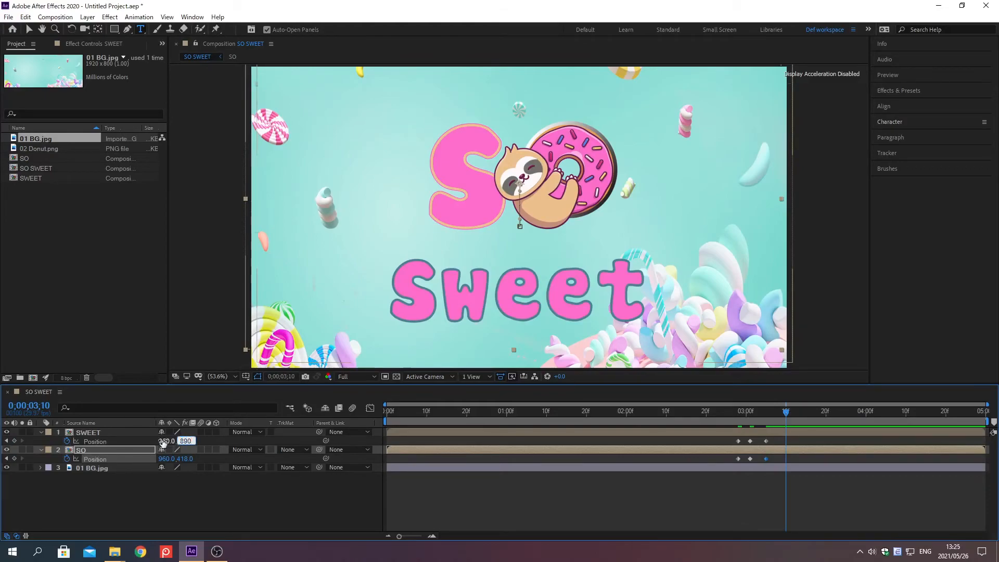
pyautogui.press('Return')
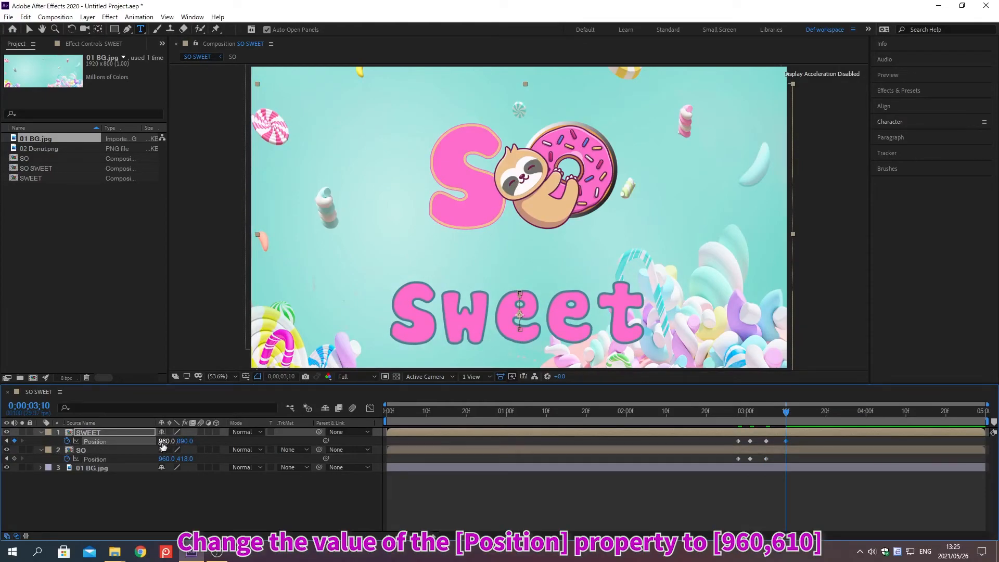
# Set the SO layer's Position to 960, 610 at 0;00;03;10.
pyautogui.click(163, 458)
pyautogui.write('960')
pyautogui.press('Tab')
pyautogui.write('610')
pyautogui.press('Return')
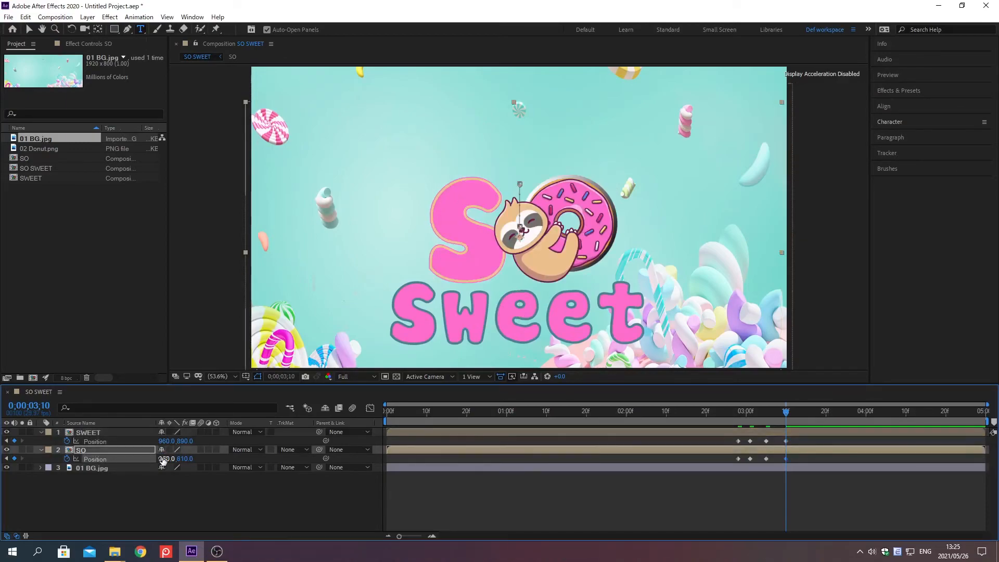
# Move the current time to 0;00;03;20 and set the SWEET layer's Position to 960, 748.
pyautogui.hotkey('alt', 'shift', 'j')
pyautogui.write('0')
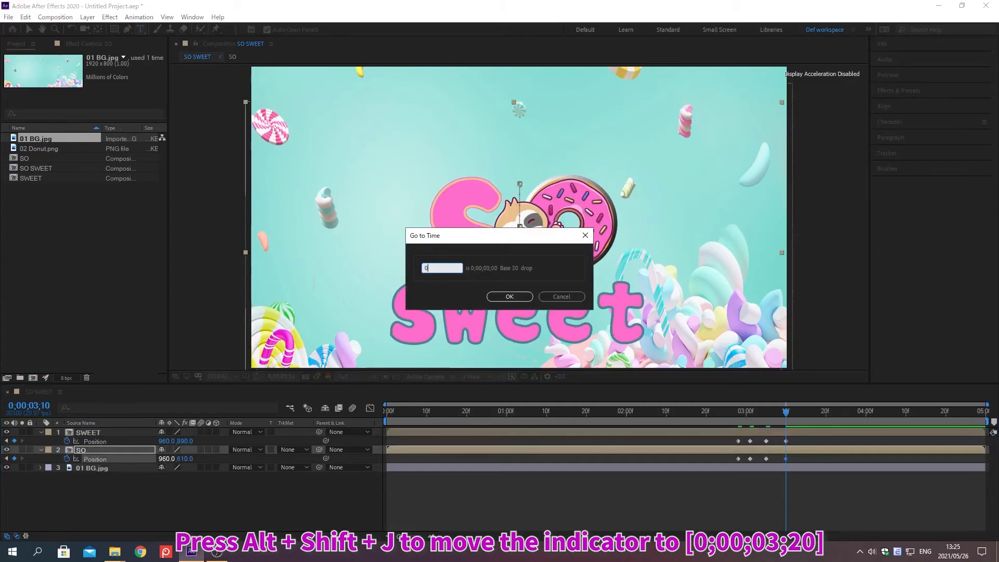
pyautogui.write(';00;03;20')
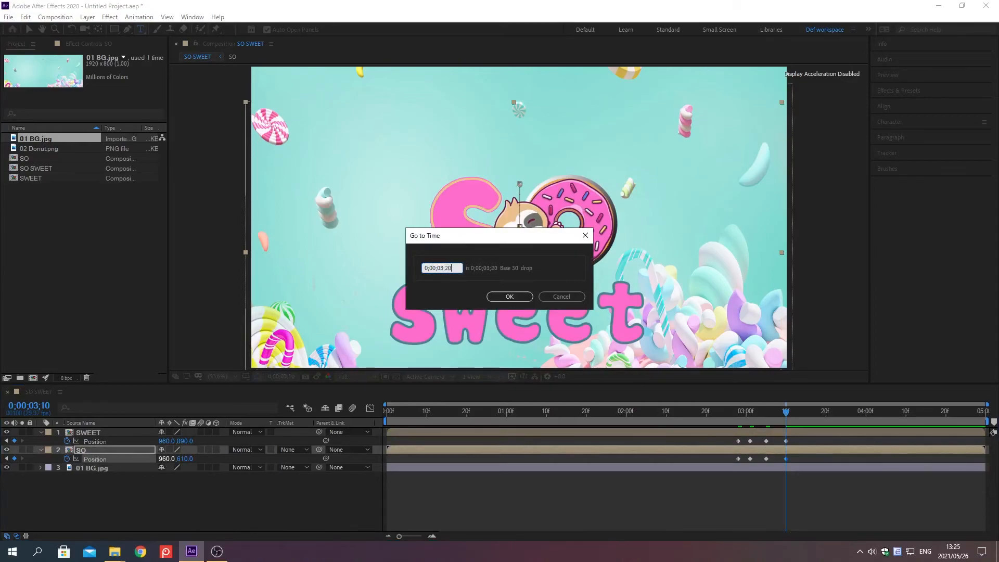
pyautogui.press('Return')
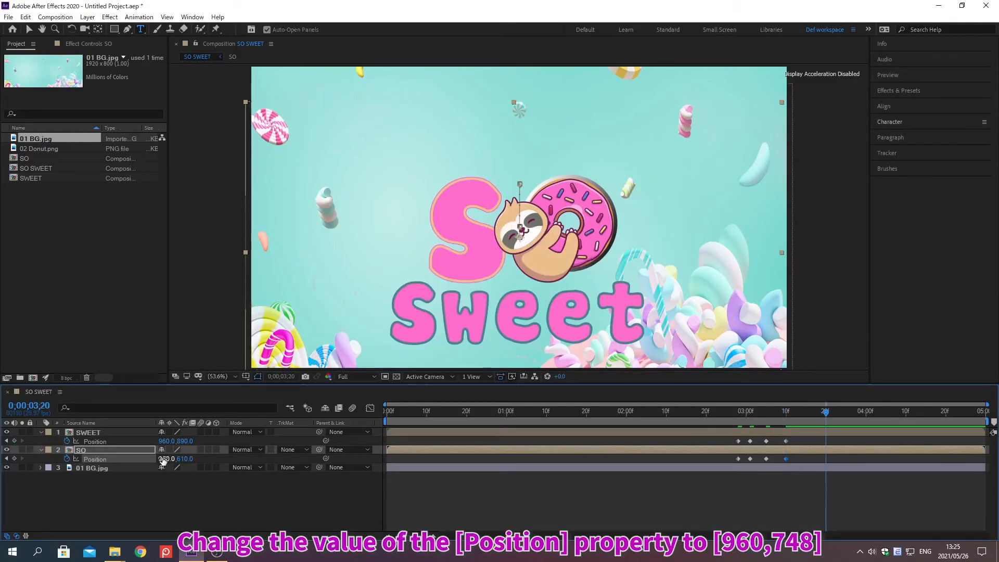
pyautogui.click(163, 441)
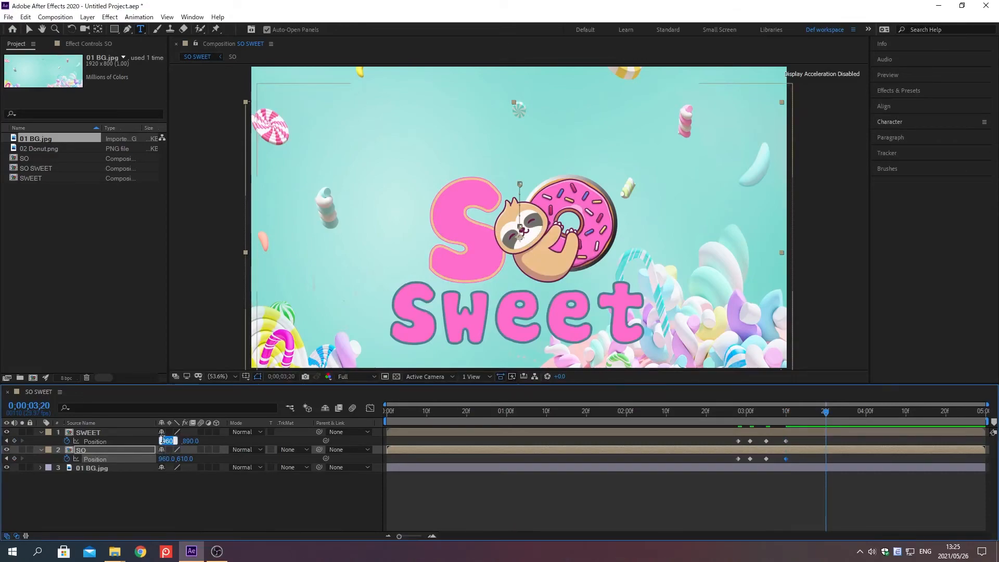
pyautogui.press('Tab')
pyautogui.write('748')
pyautogui.press('Return')
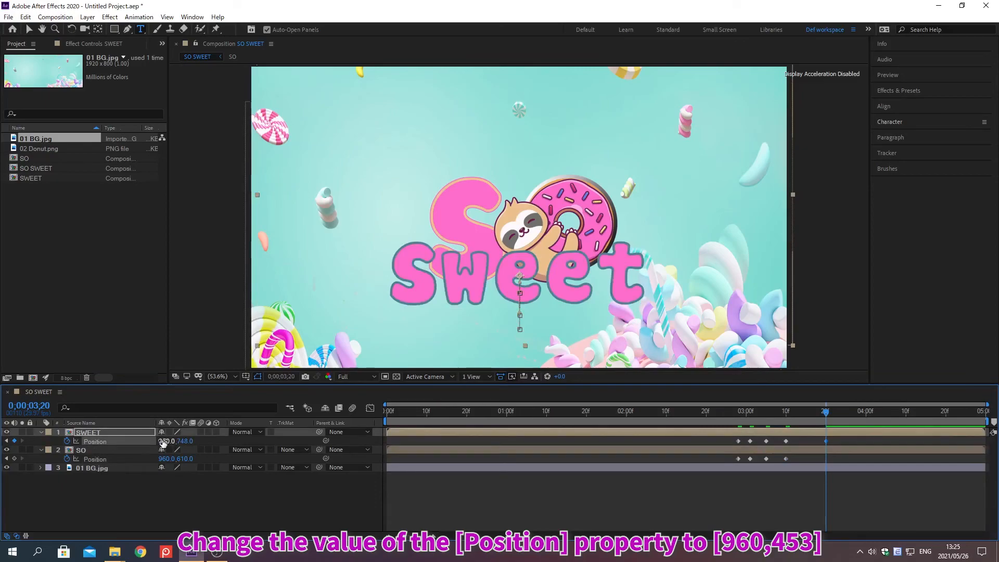
# Set the SO layer's Position to 960, 453 at 0;00;03;20.
pyautogui.click(162, 458)
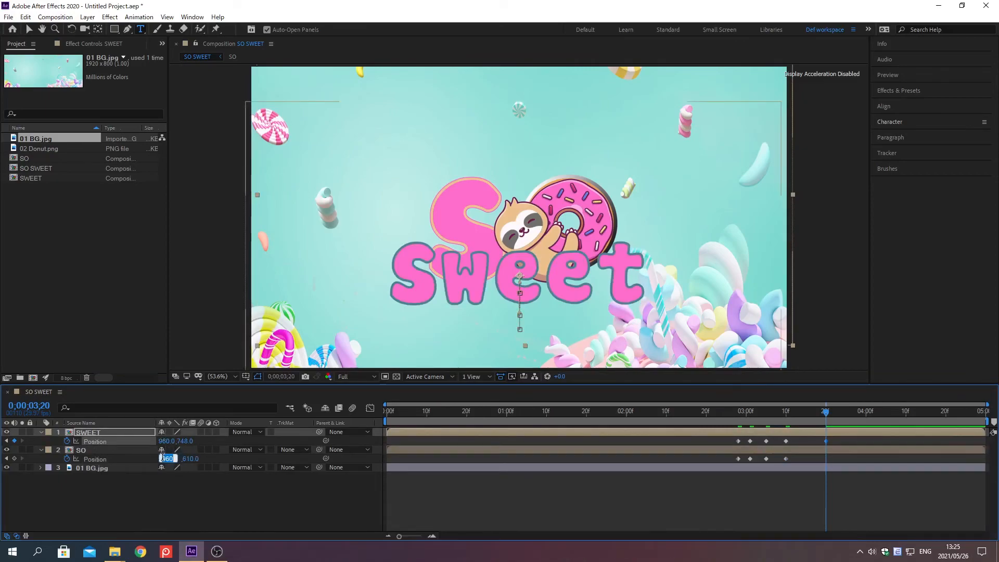
pyautogui.press('Tab')
pyautogui.write('453')
pyautogui.press('Return')
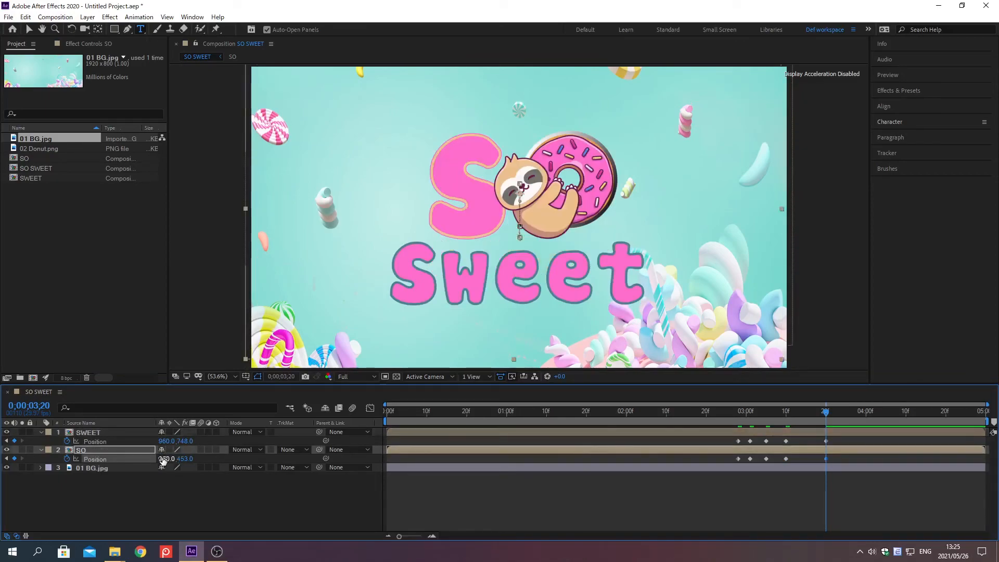
# Move the current time to 0;00;04;00 and set the SWEET layer's Position to 960, 783.
pyautogui.hotkey('alt', 'shift', 'j')
pyautogui.write('0;00;04;00')
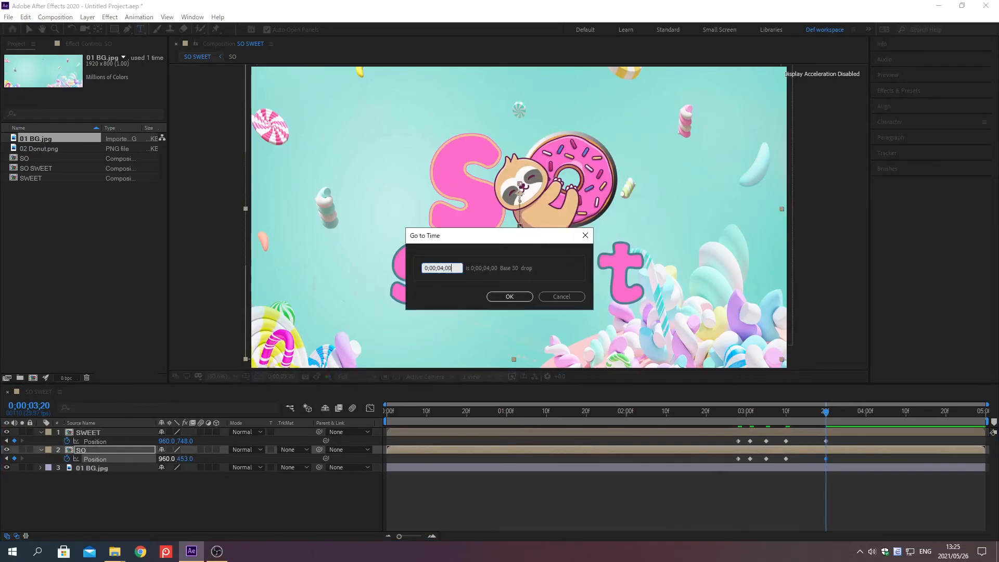
pyautogui.press('Return')
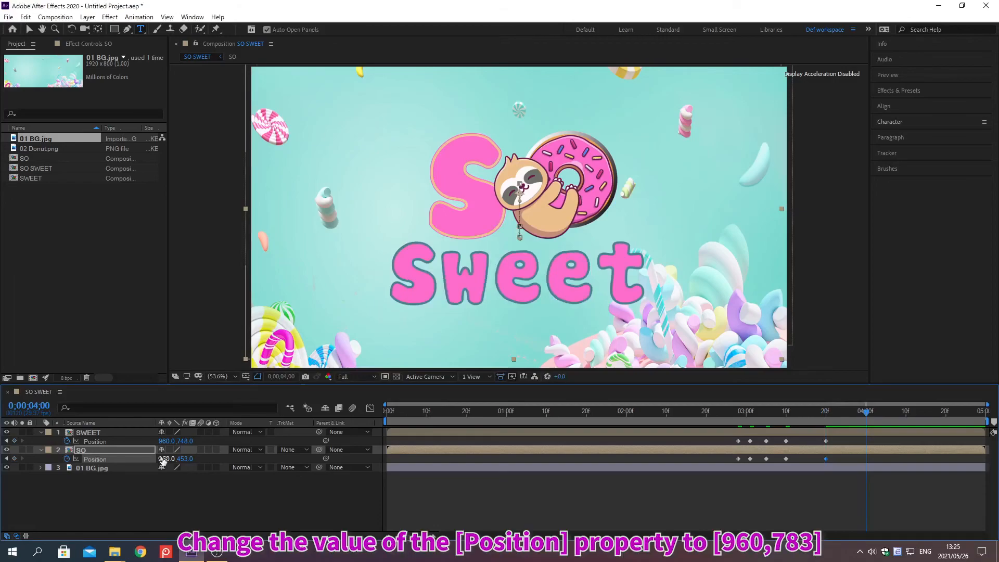
pyautogui.click(163, 441)
pyautogui.write('960')
pyautogui.press('Tab')
pyautogui.write('783')
pyautogui.press('Return')
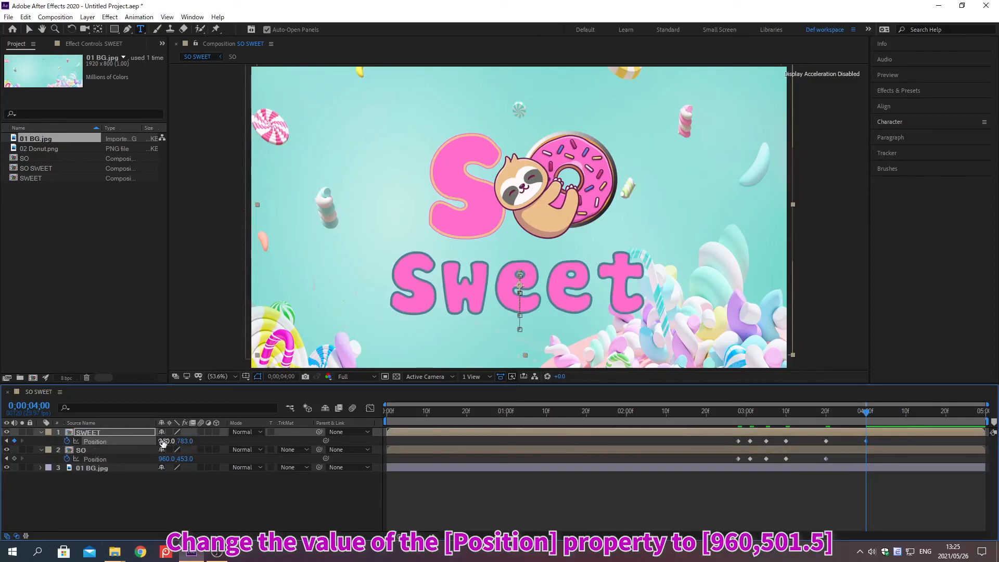
# Set the SO layer's Position to 960, 501.5 at 0;00;04;00.
pyautogui.click(163, 459)
pyautogui.write('960')
pyautogui.press('Tab')
pyautogui.write('501.5')
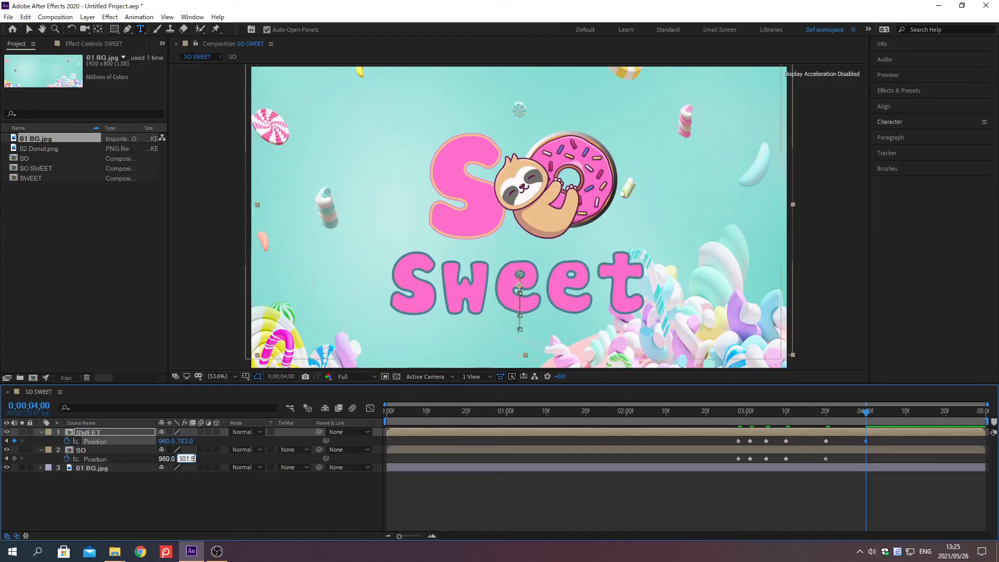
pyautogui.press('Return')
# Move the current time to 0;00;04;10 and set the SWEET layer's Position to 960, 763.
pyautogui.hotkey('alt', 'shift', 'j')
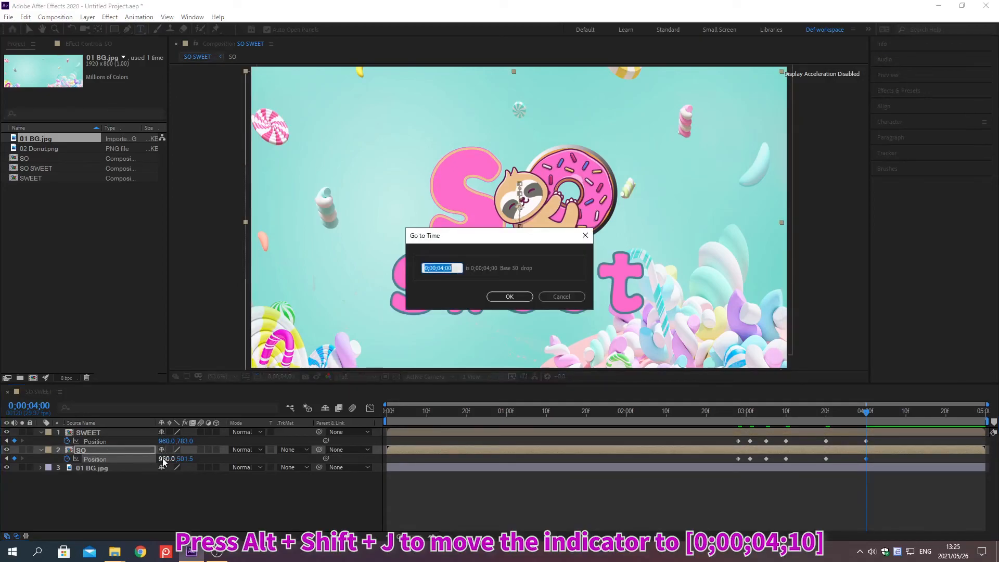
pyautogui.write('0;00;0')
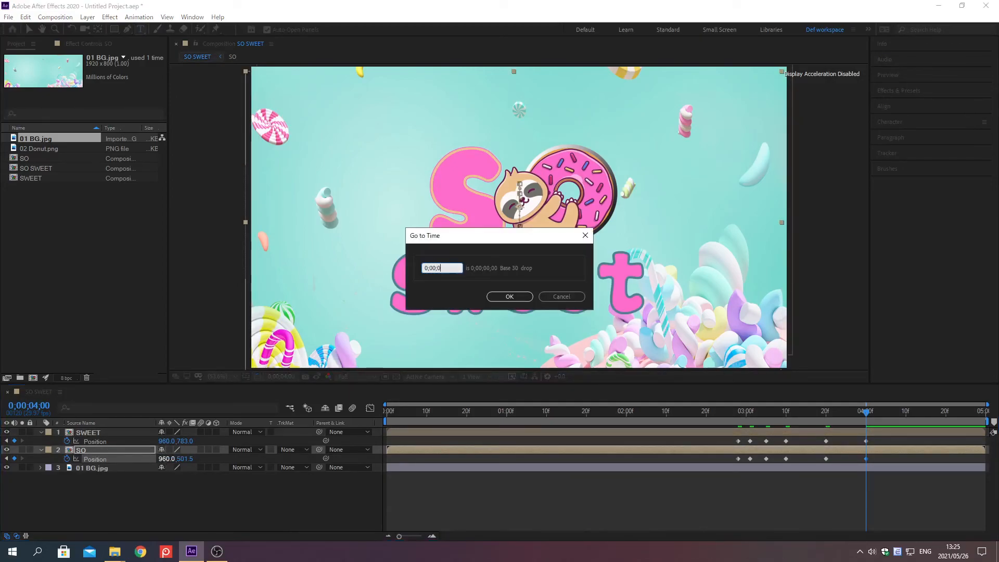
pyautogui.write('4;10')
pyautogui.press('Return')
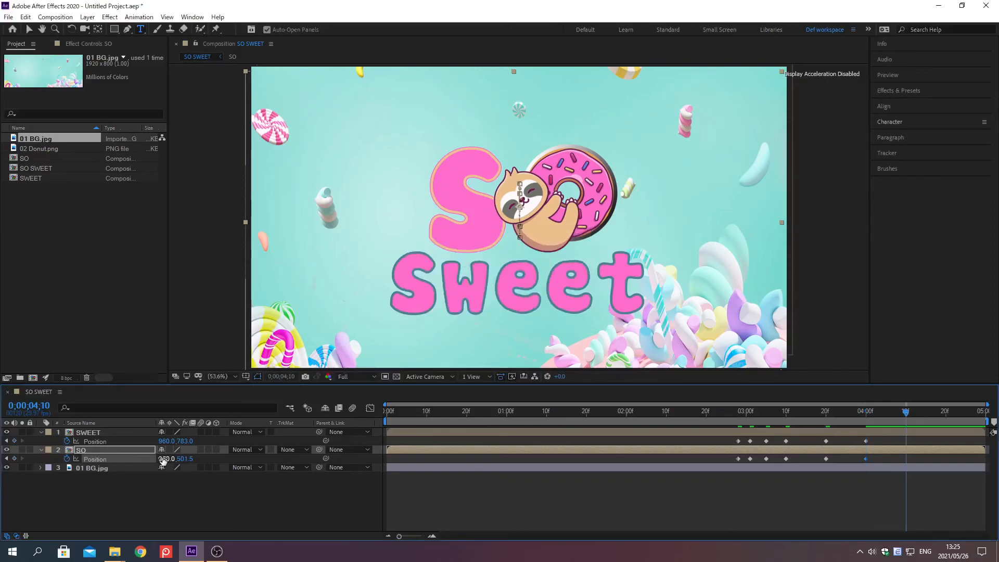
pyautogui.click(162, 441)
pyautogui.press('Tab')
pyautogui.write('763')
pyautogui.press('Return')
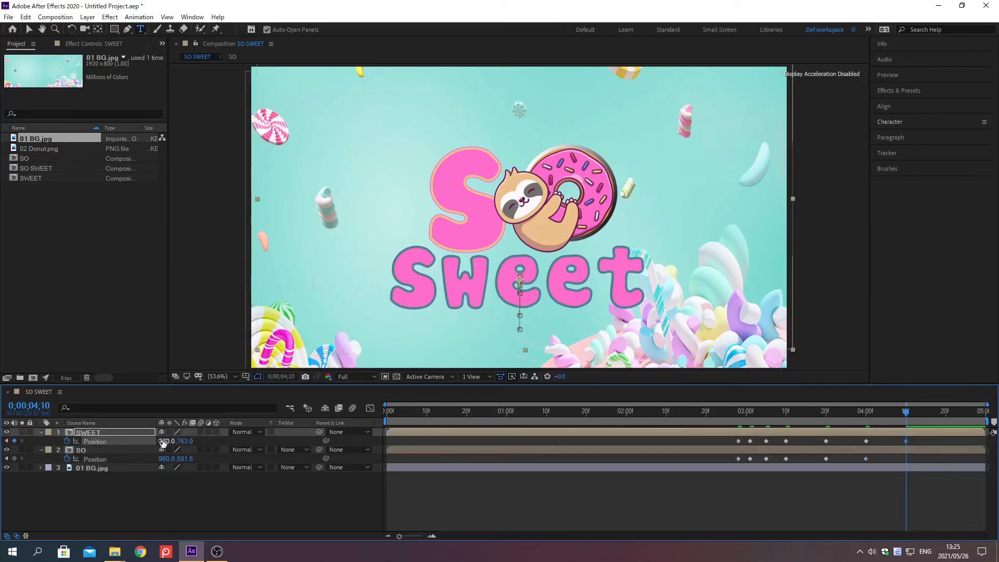
# Set the SO layer's Position to 960, 461 at 0;00;04;10.
pyautogui.click(163, 460)
pyautogui.press('Tab')
pyautogui.write('461')
pyautogui.press('Return')
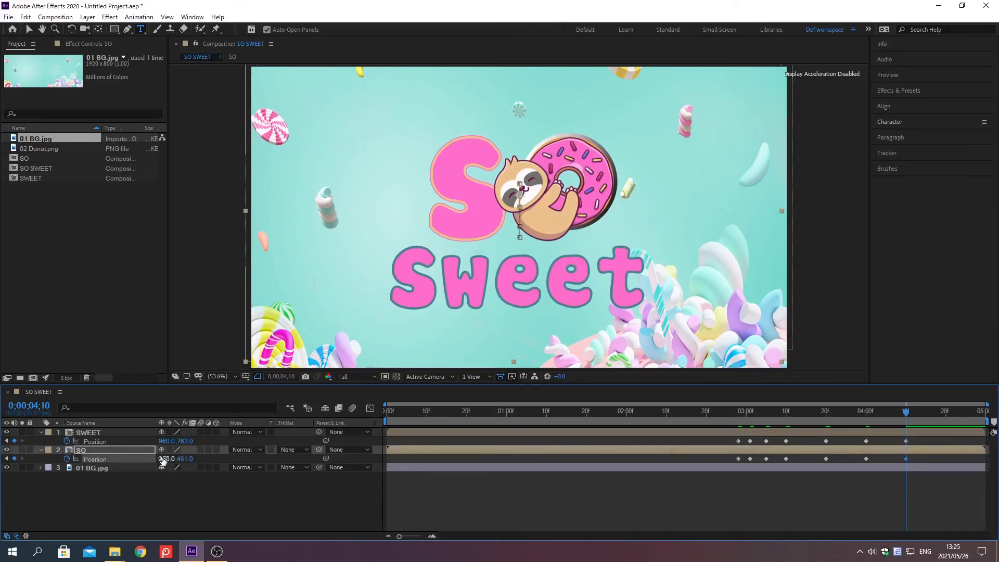
# Turn on Collapse Transformations for the SWEET and SO pre-composed layers.
pyautogui.click(104, 494)
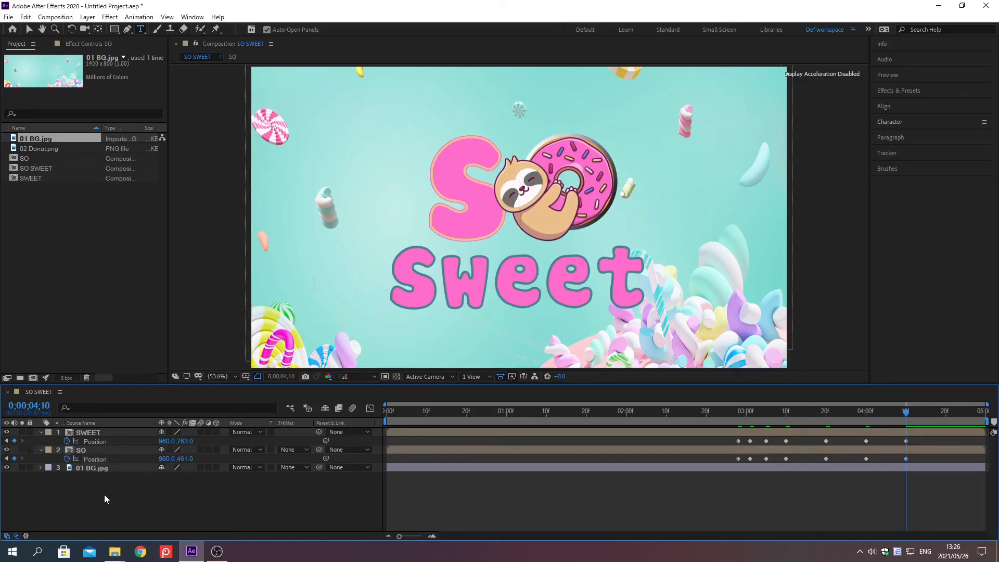
pyautogui.click(170, 432)
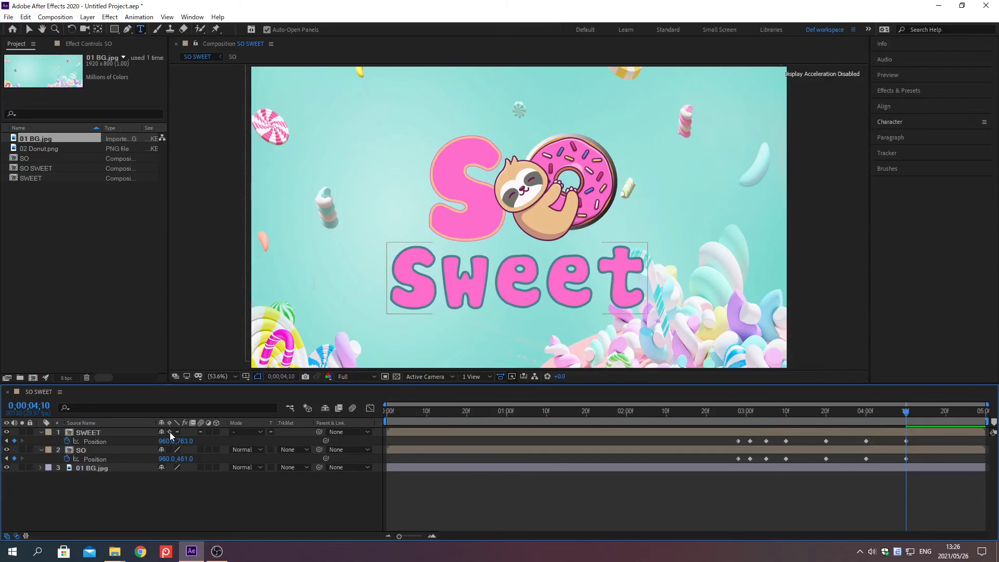
pyautogui.click(170, 449)
# Apply Easy Ease to all Position keyframes of the SWEET and SO layers and preview the animation from 0;00;00;00.
pyautogui.click(139, 442)
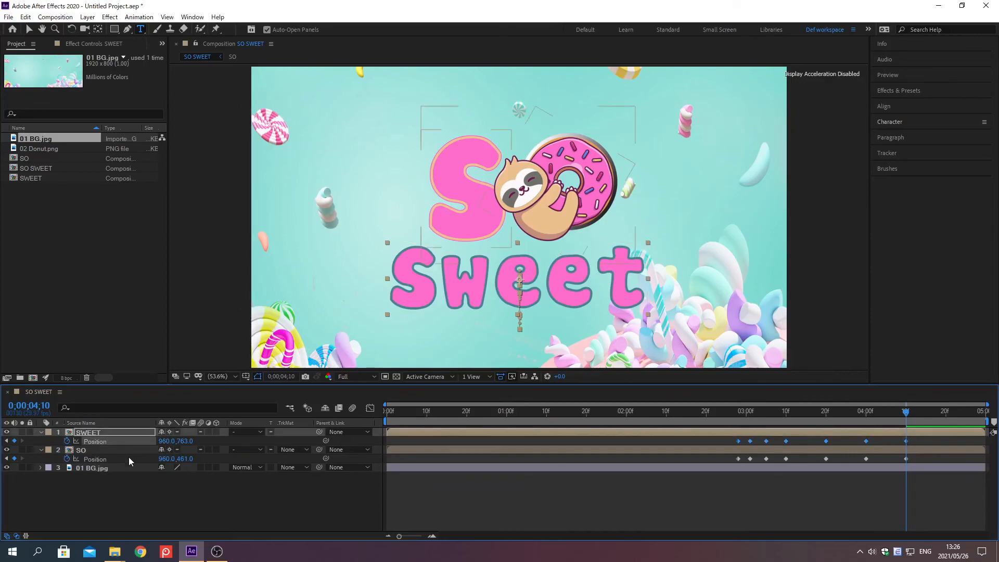
pyautogui.keyDown('shift'); pyautogui.click(129, 459); pyautogui.keyUp('shift')
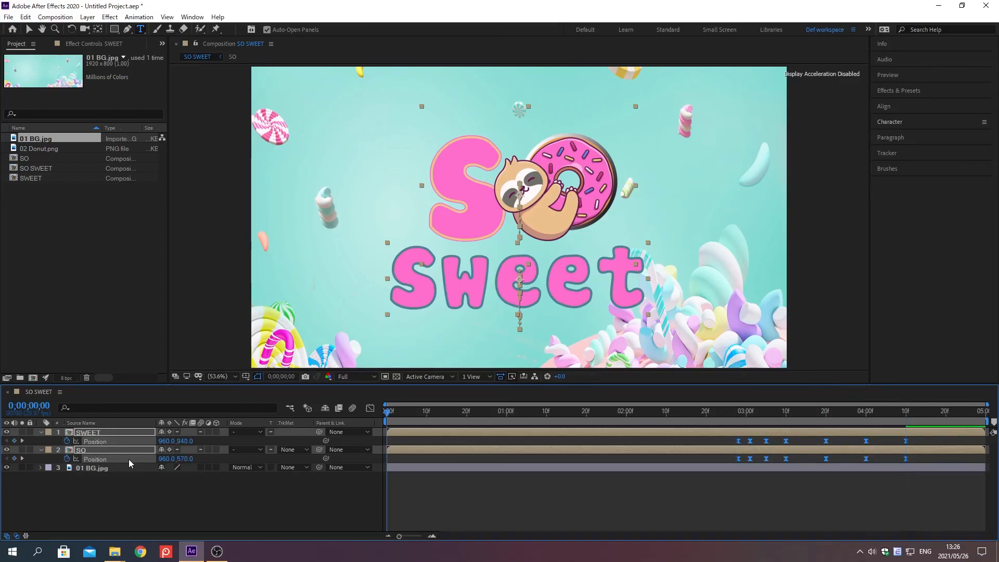
pyautogui.press('space')
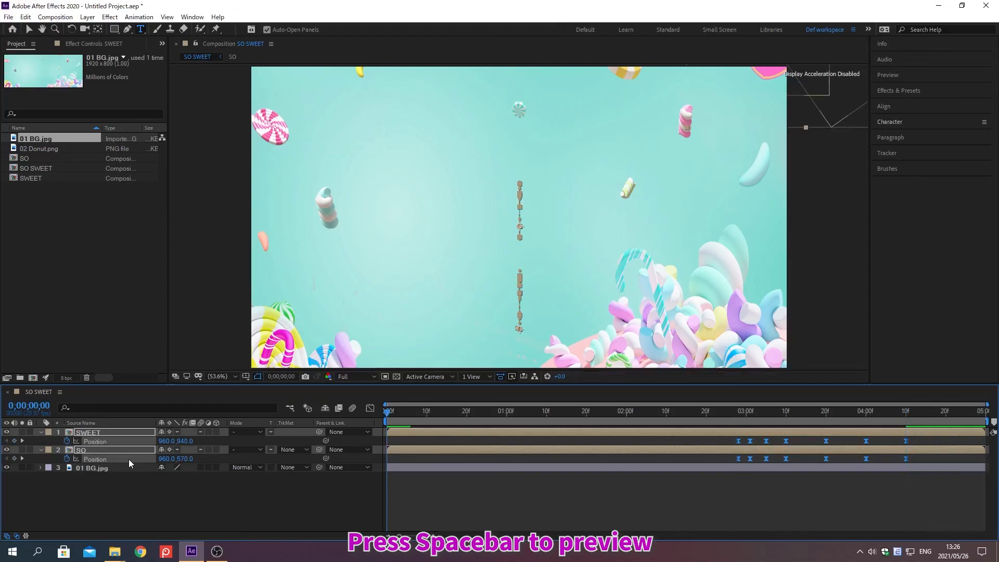